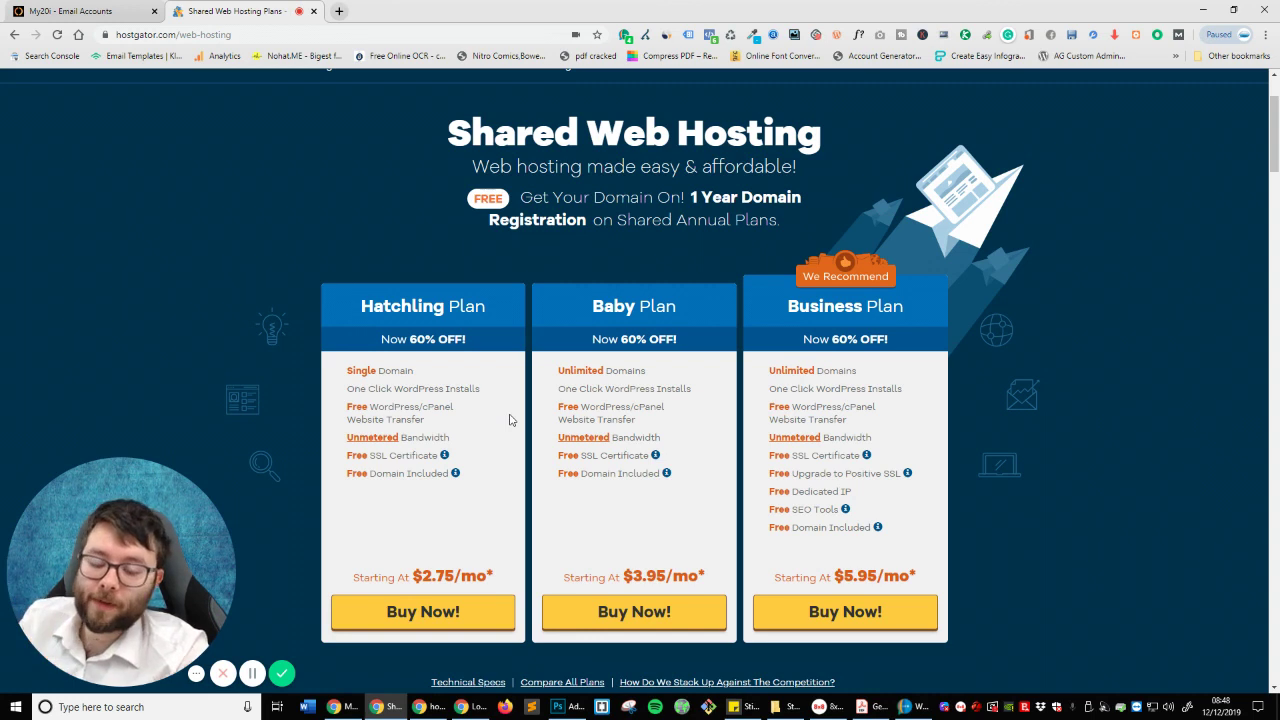
Step: Start Business plan checkout and search a .com domain based on the owner's name
left_click(927, 615)
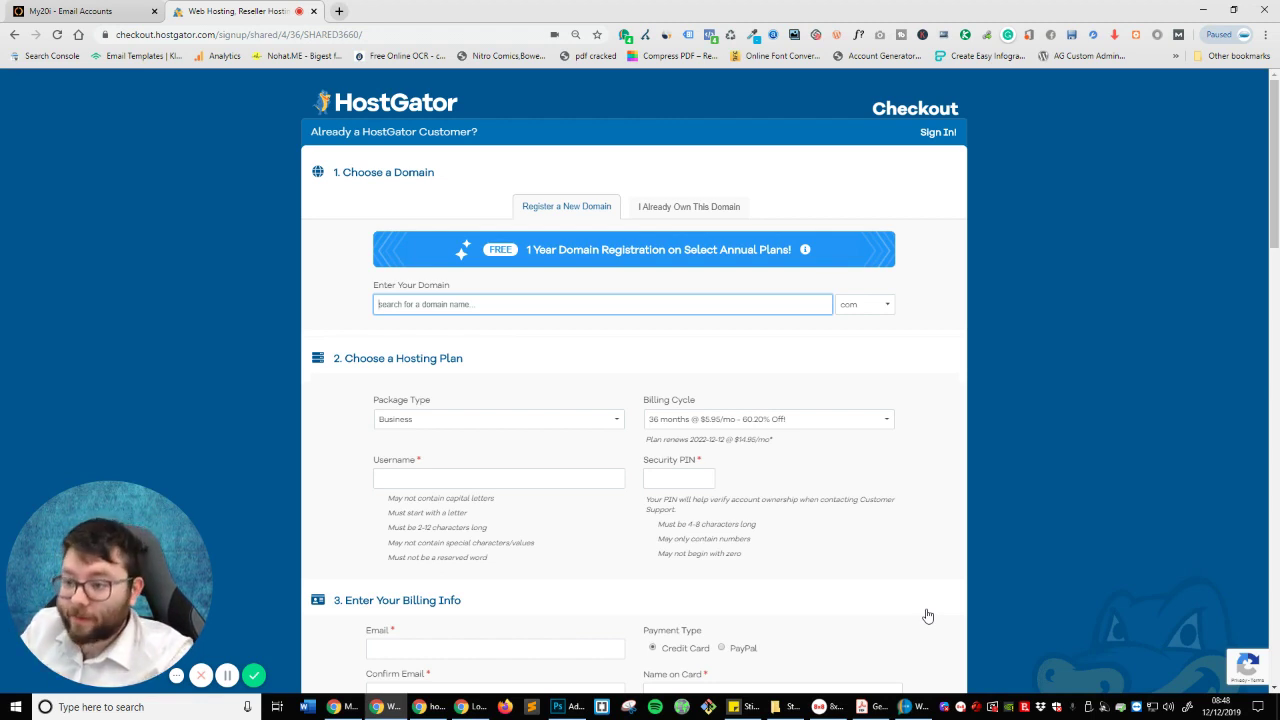
type("martyenglander")
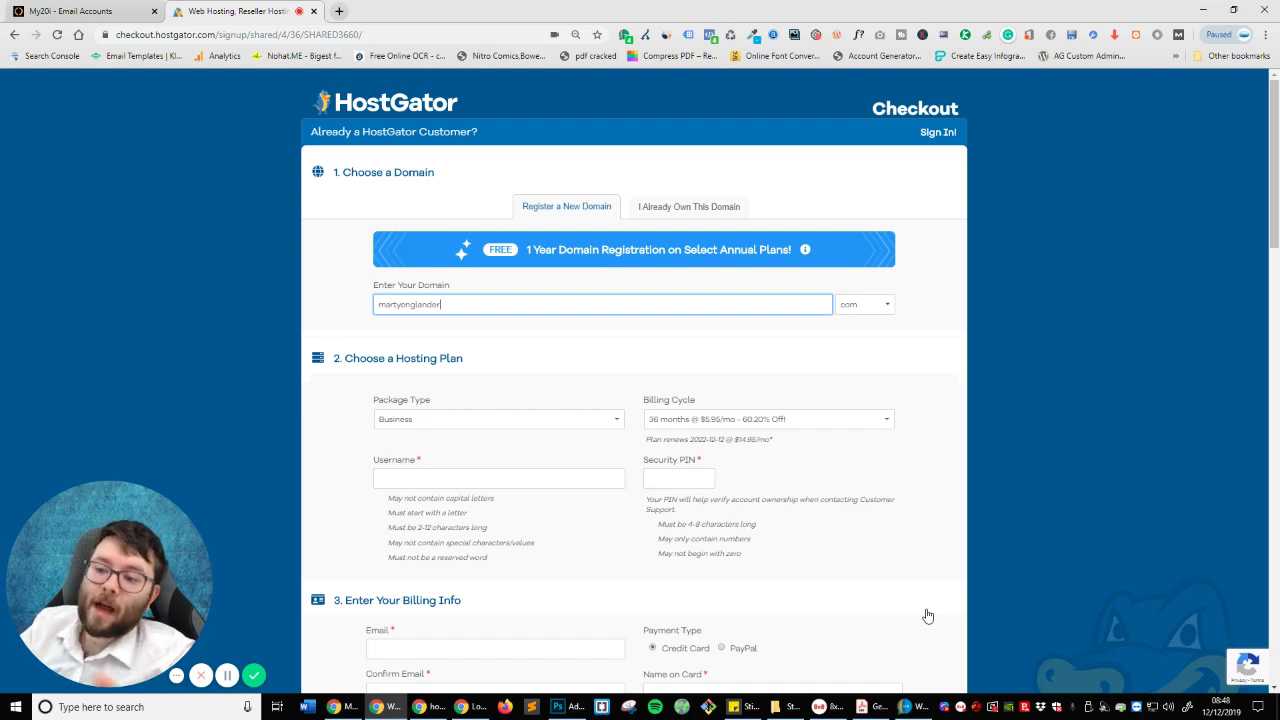
left_click(884, 315)
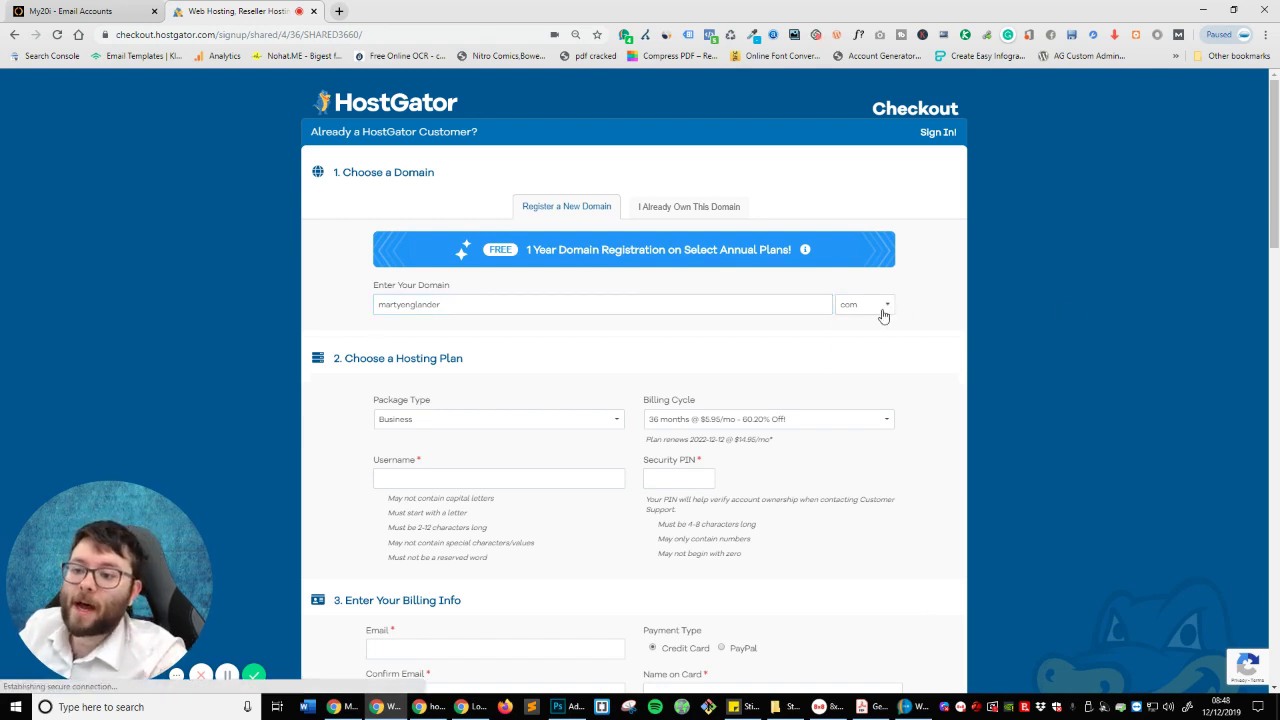
left_click(884, 315)
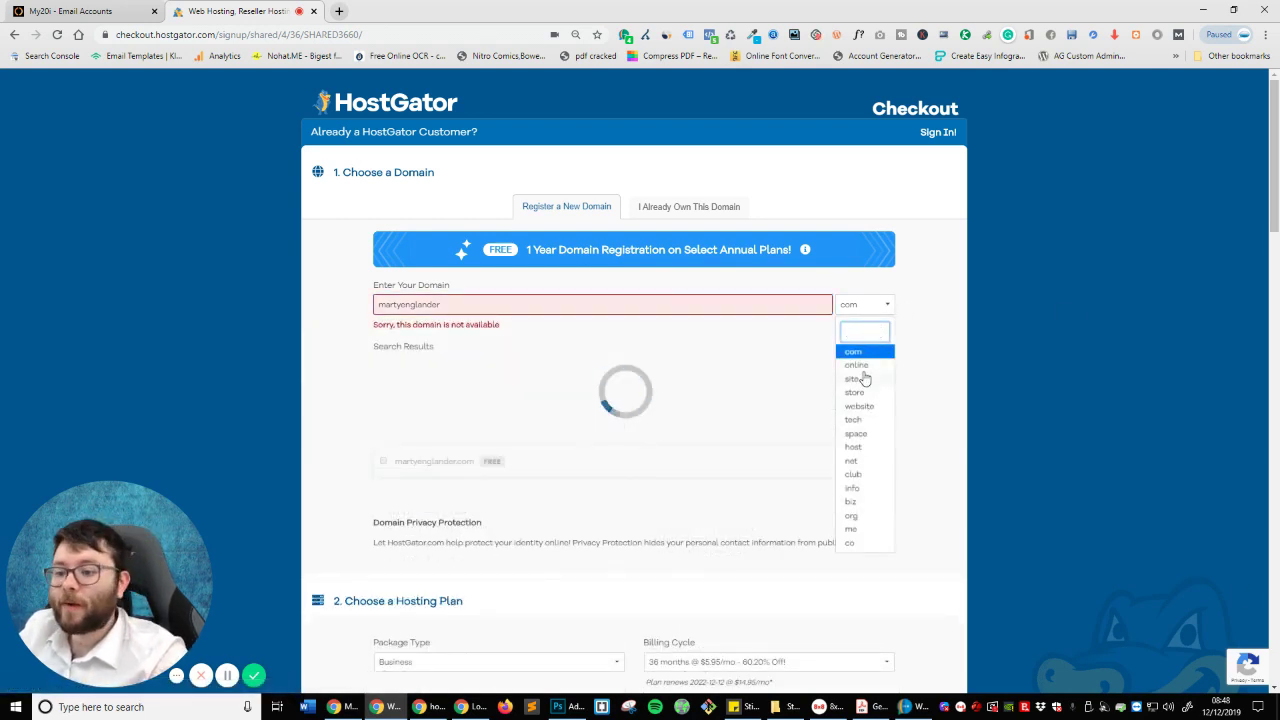
scroll(864, 378, "down", 1)
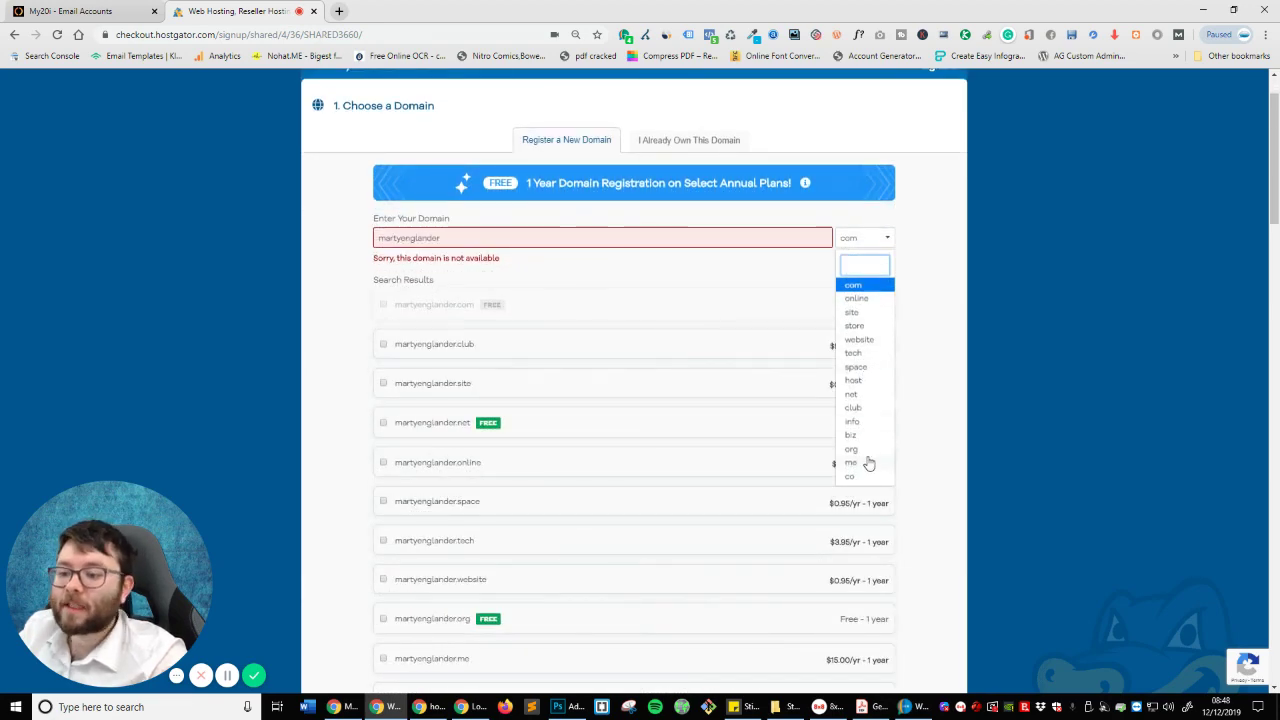
Step: Keep .com and review alternative extensions: .net and .org free, .club at $9.95/yr
left_click(944, 316)
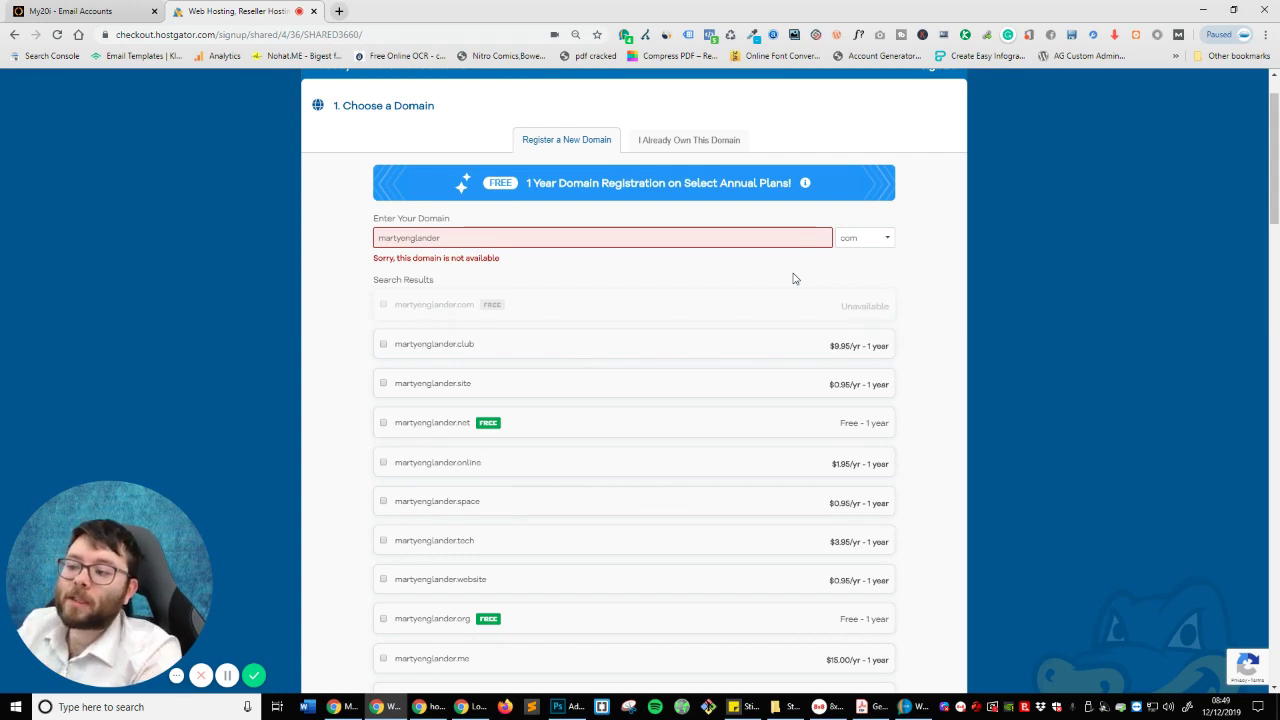
scroll(566, 371, "down", 2)
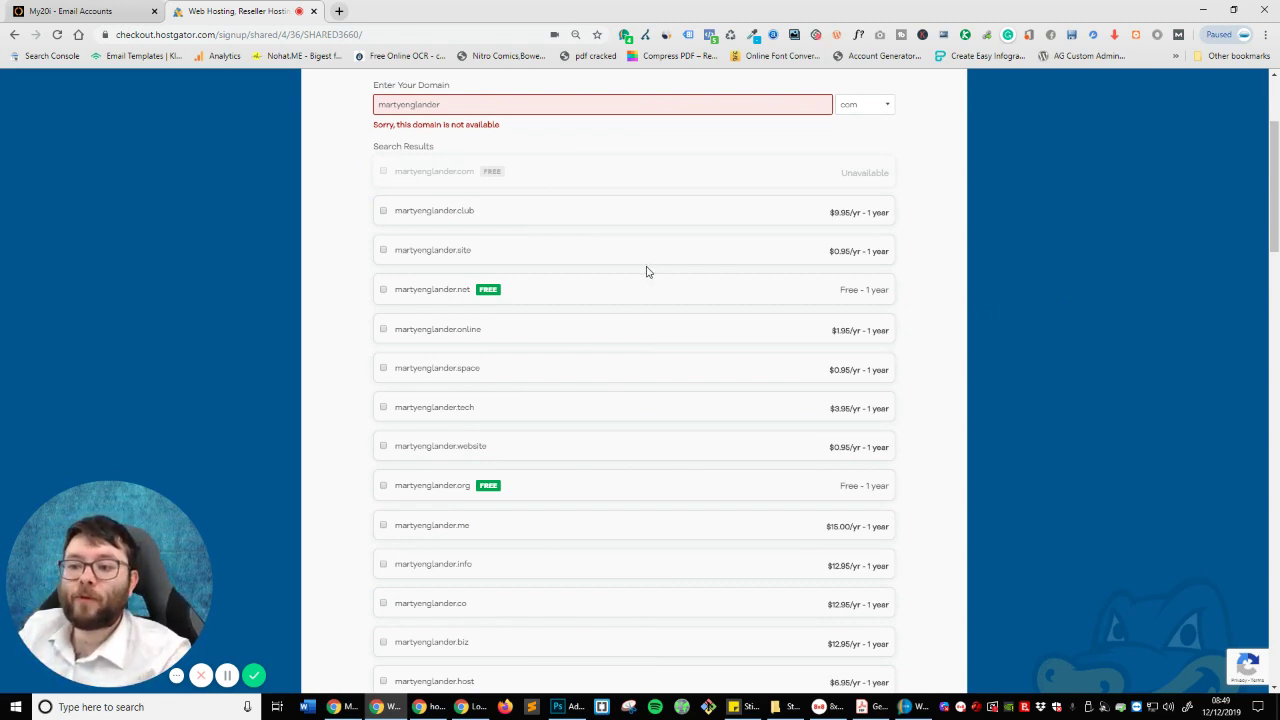
scroll(982, 406, "down", 3)
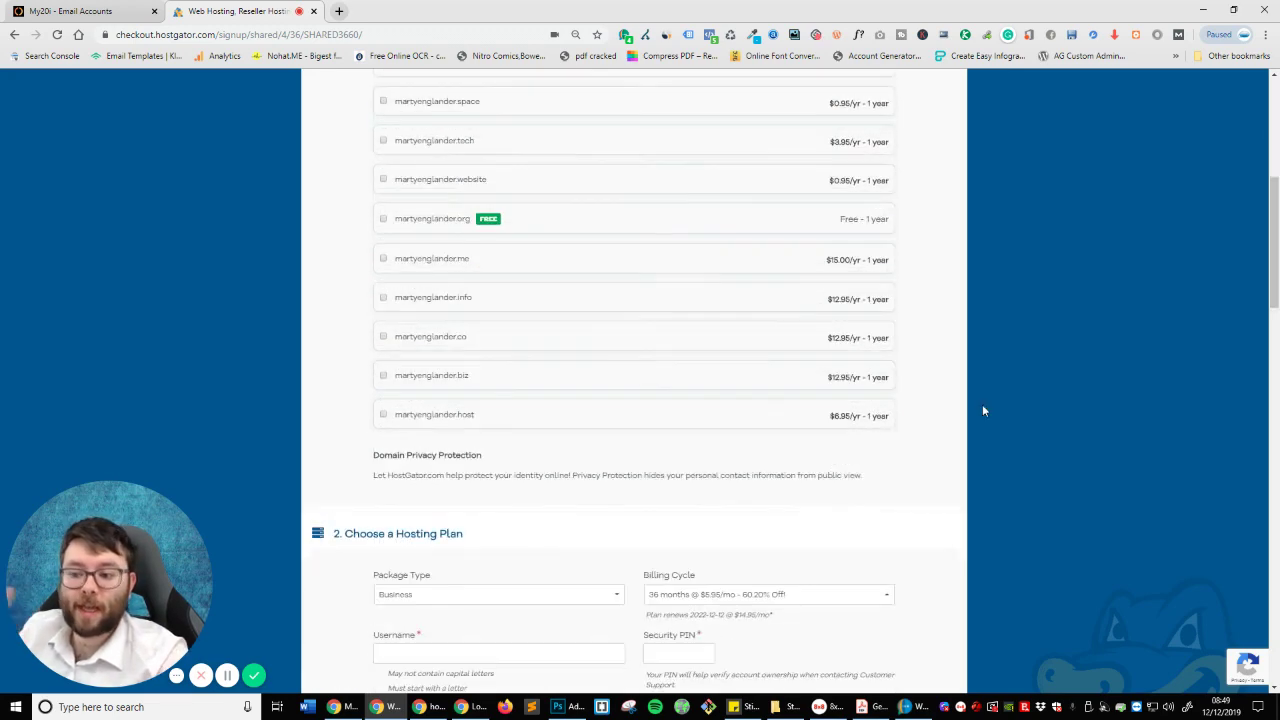
scroll(982, 408, "down", 3)
scroll(982, 411, "up", 5)
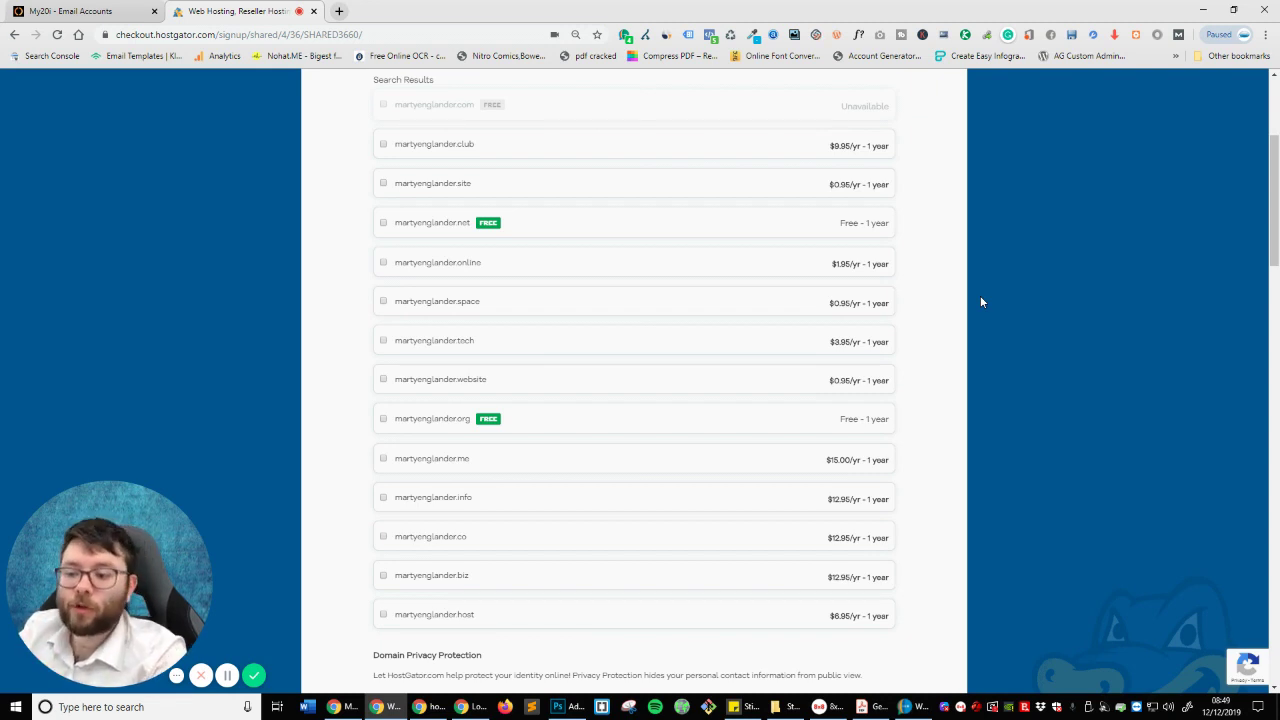
scroll(978, 308, "down", 2)
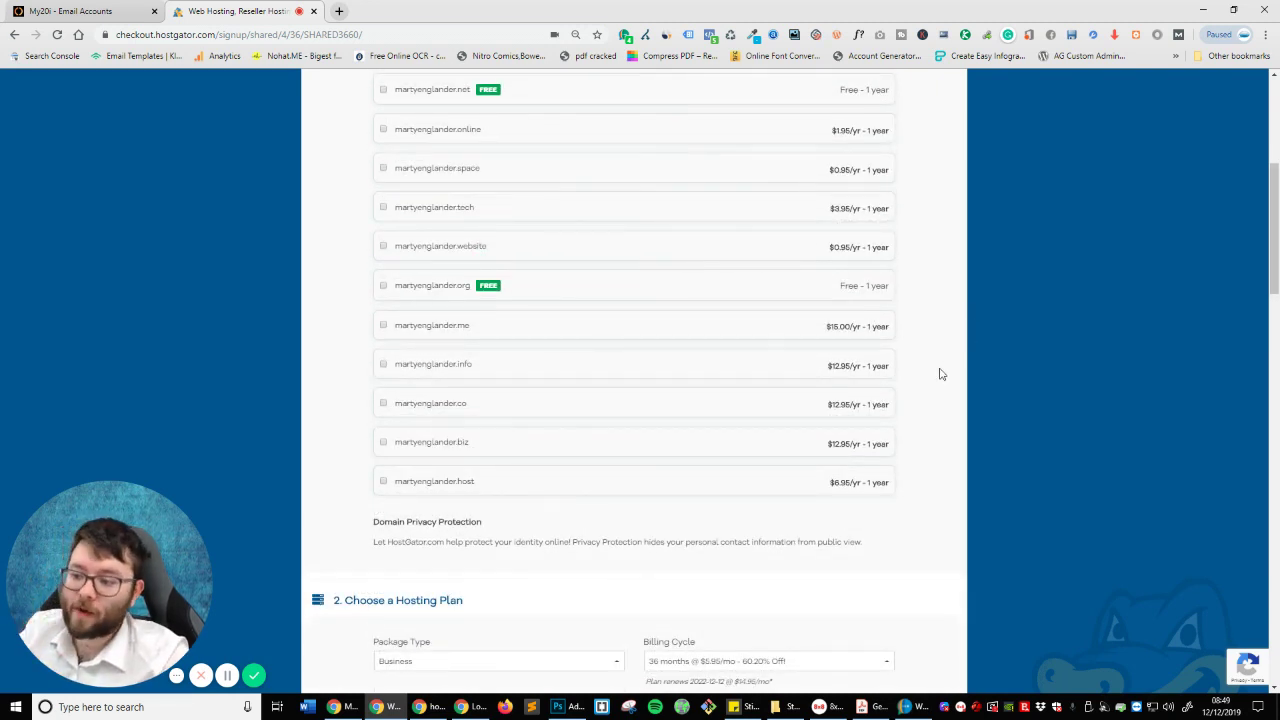
scroll(938, 430, "up", 2)
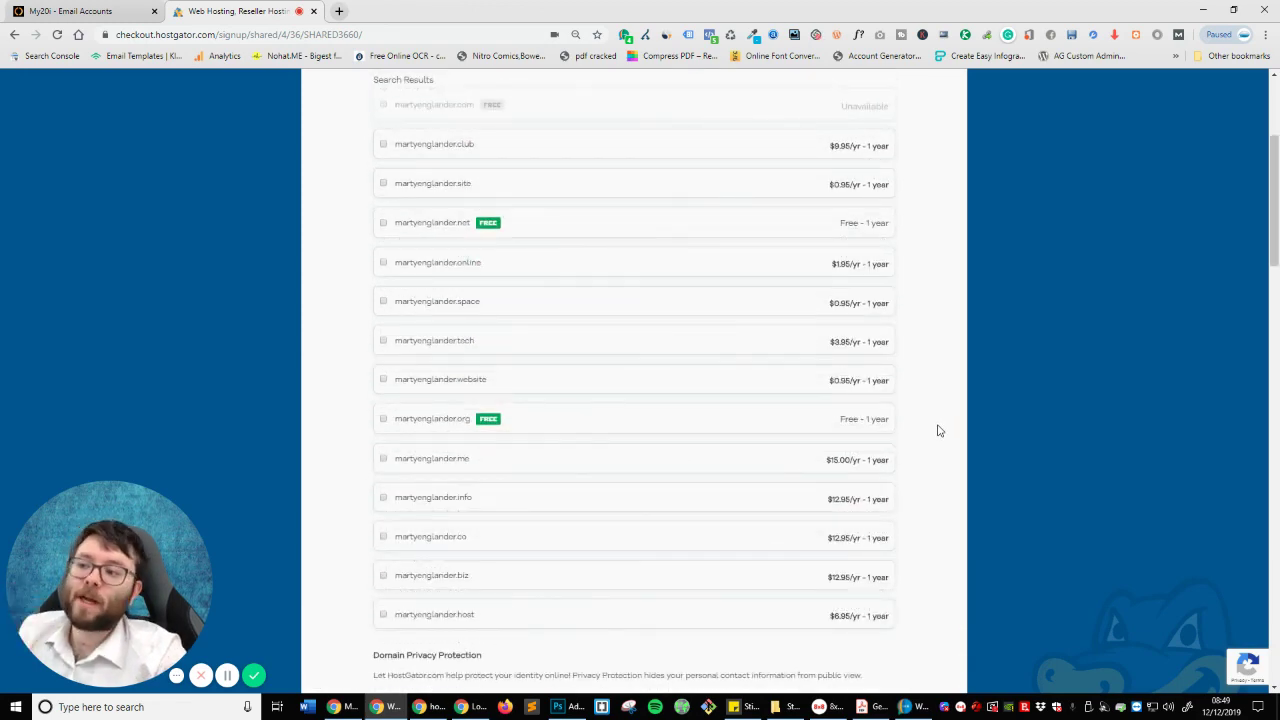
scroll(938, 430, "up", 1)
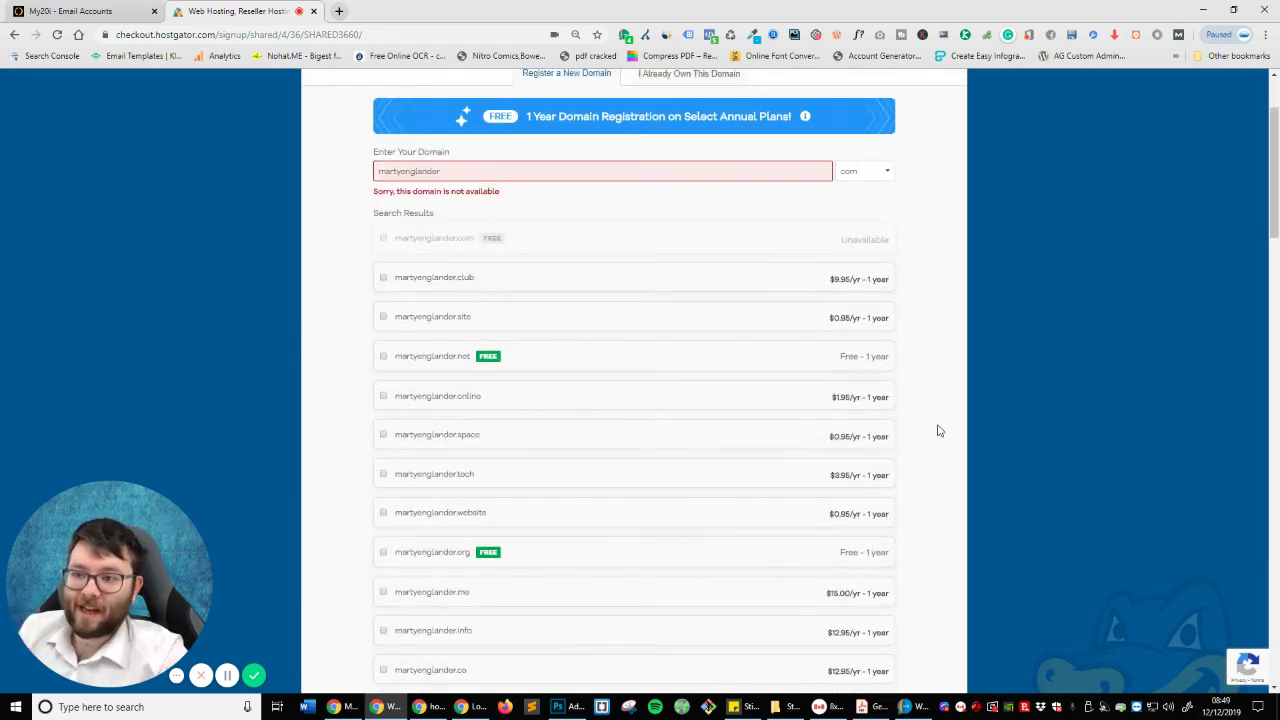
scroll(938, 430, "down", 5)
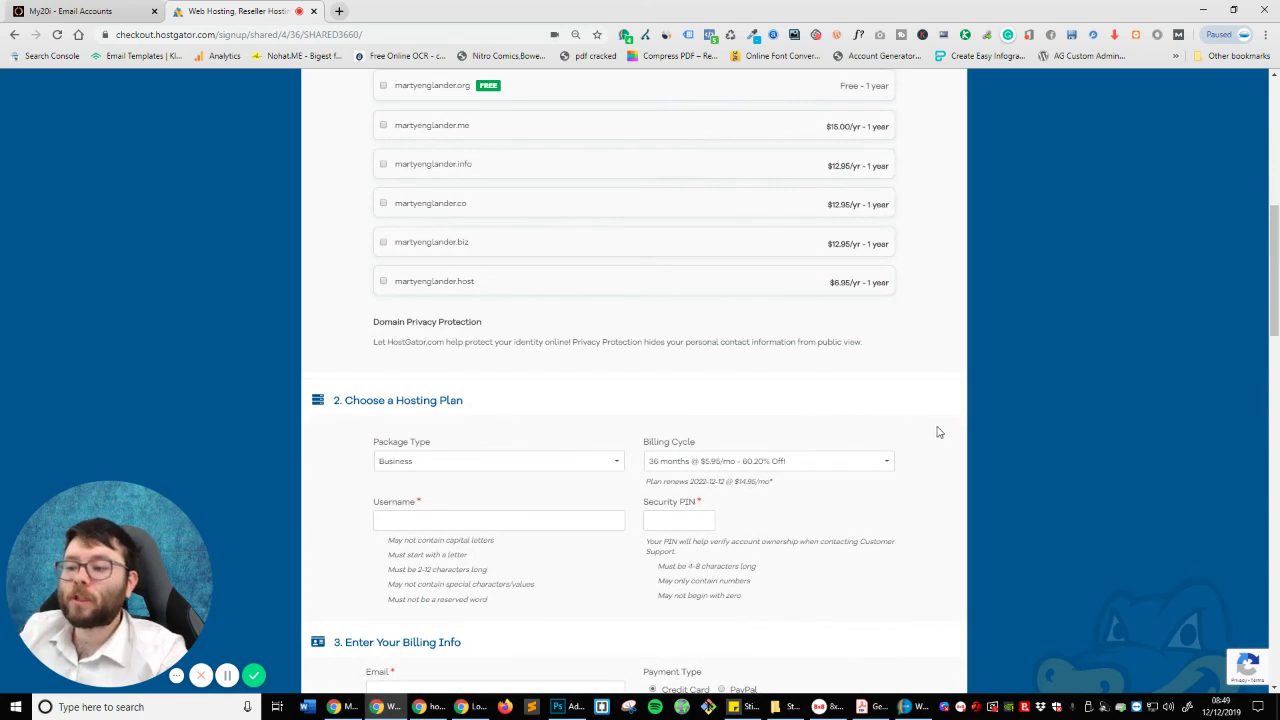
scroll(938, 430, "down", 2)
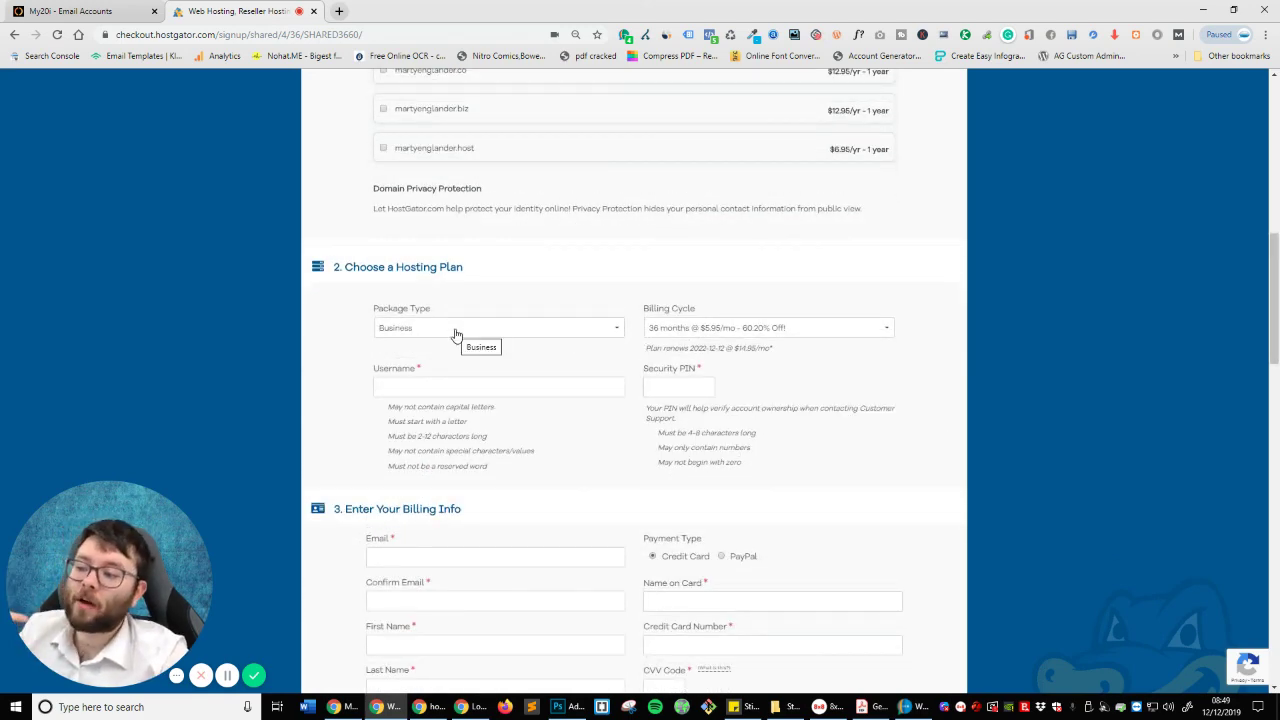
left_click(457, 333)
left_click(460, 331)
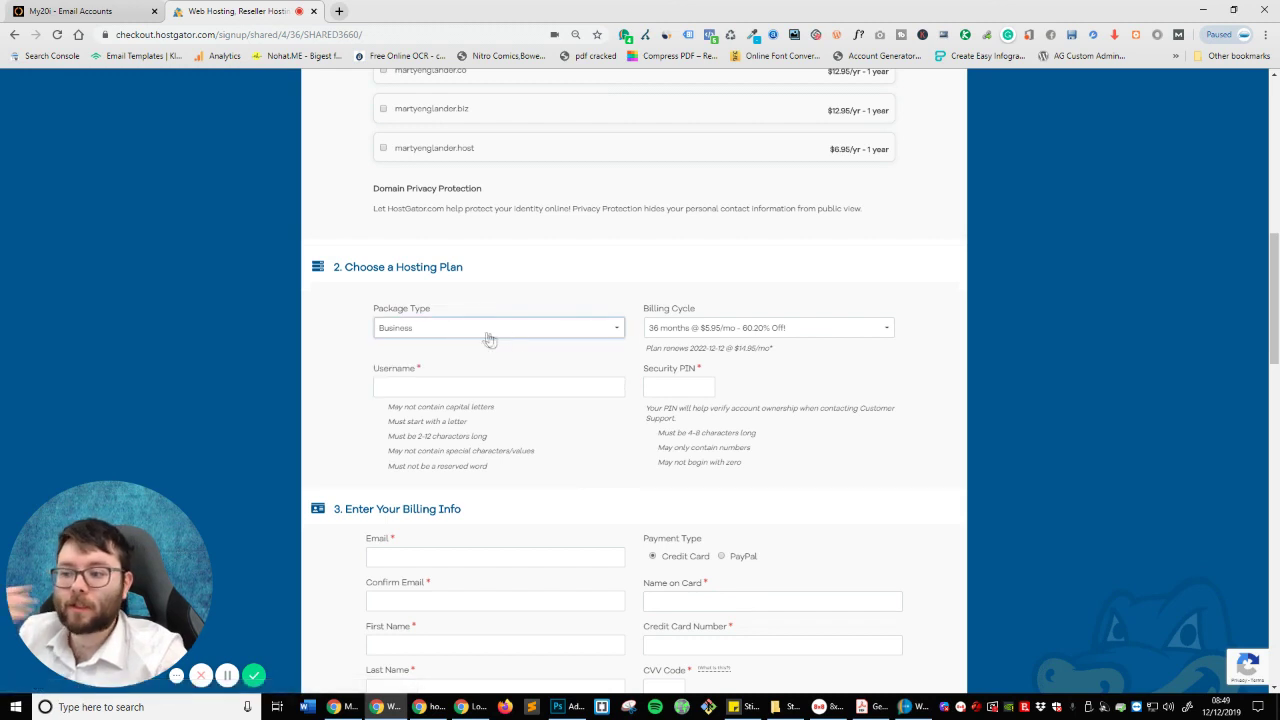
left_click(798, 335)
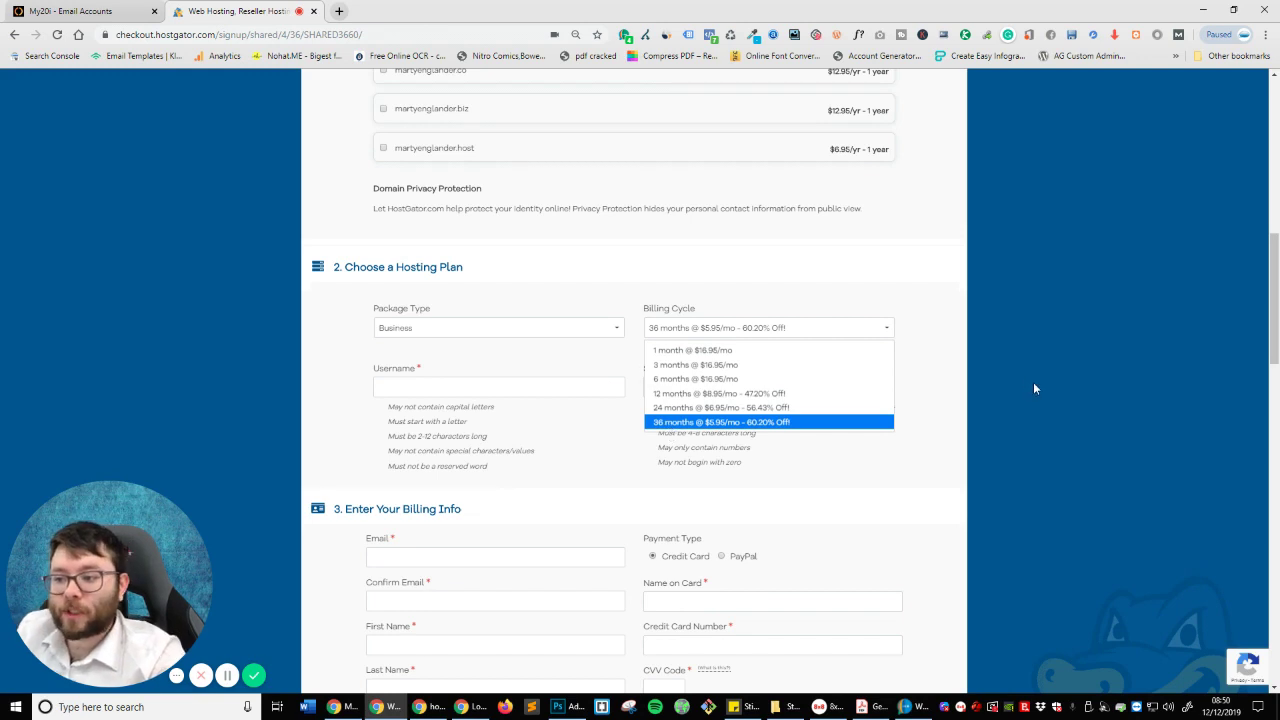
left_click(1052, 412)
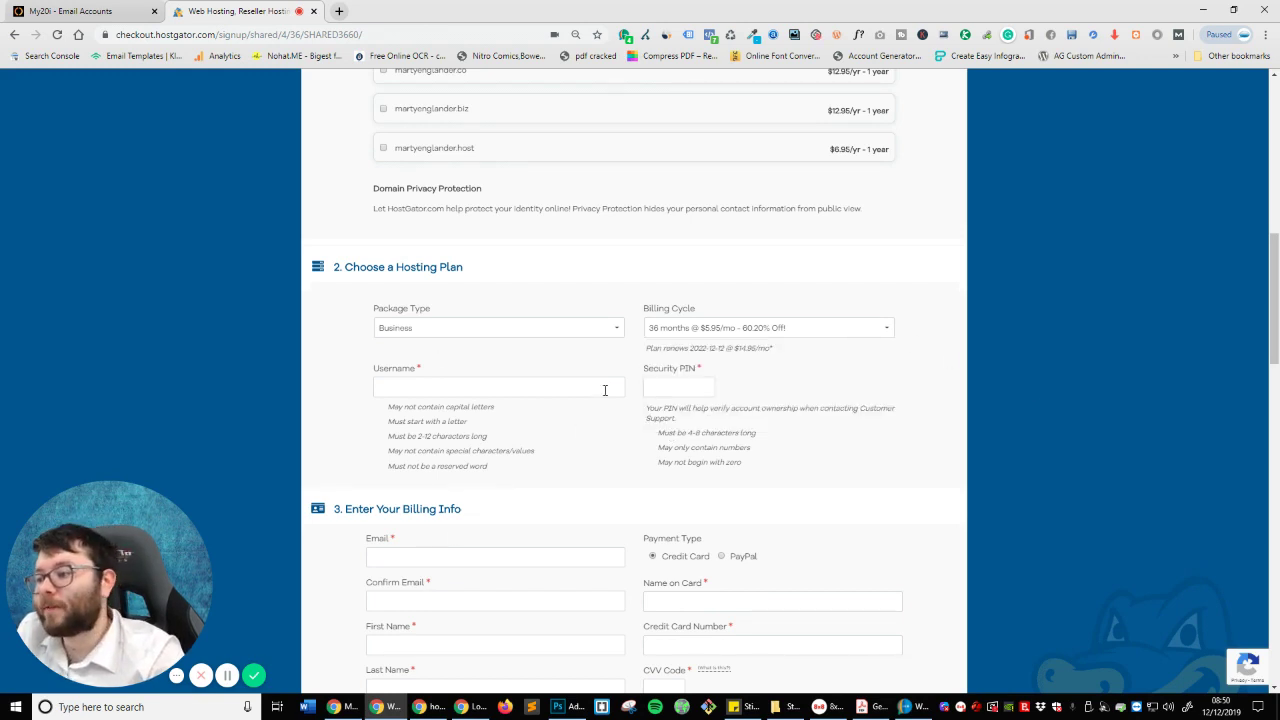
scroll(884, 285, "down", 1)
scroll(745, 305, "down", 2)
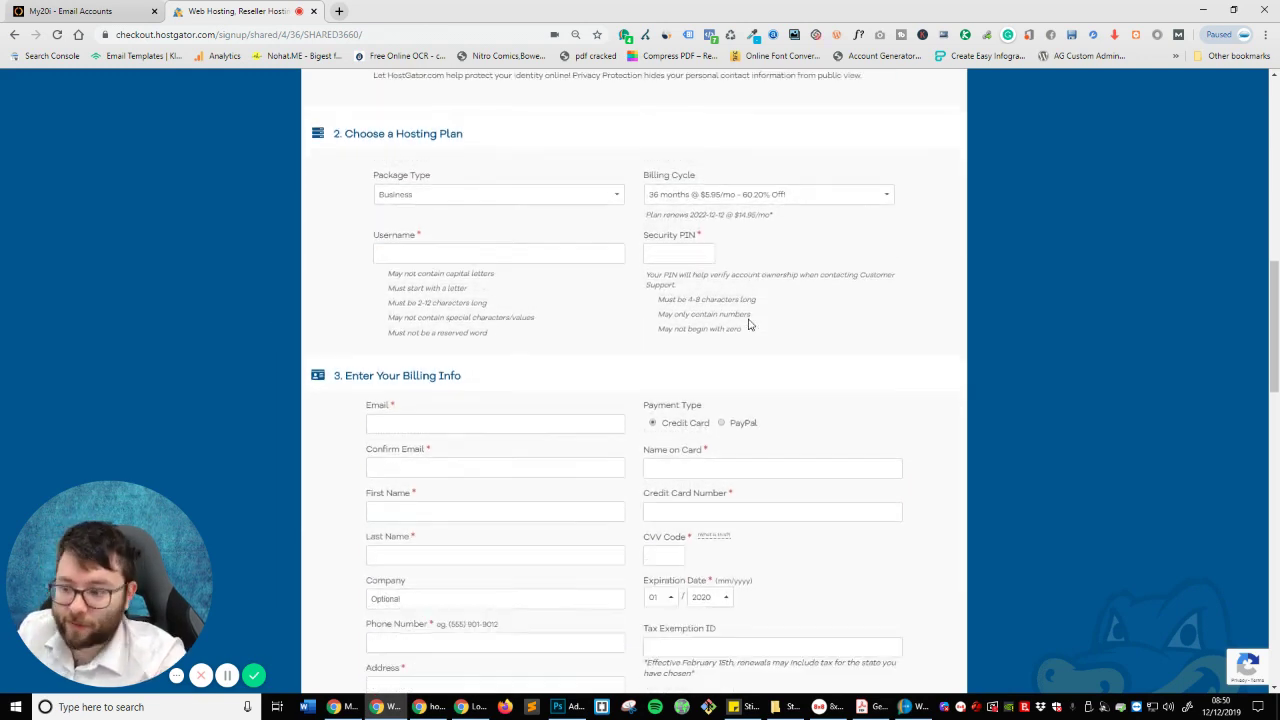
scroll(679, 347, "down", 1)
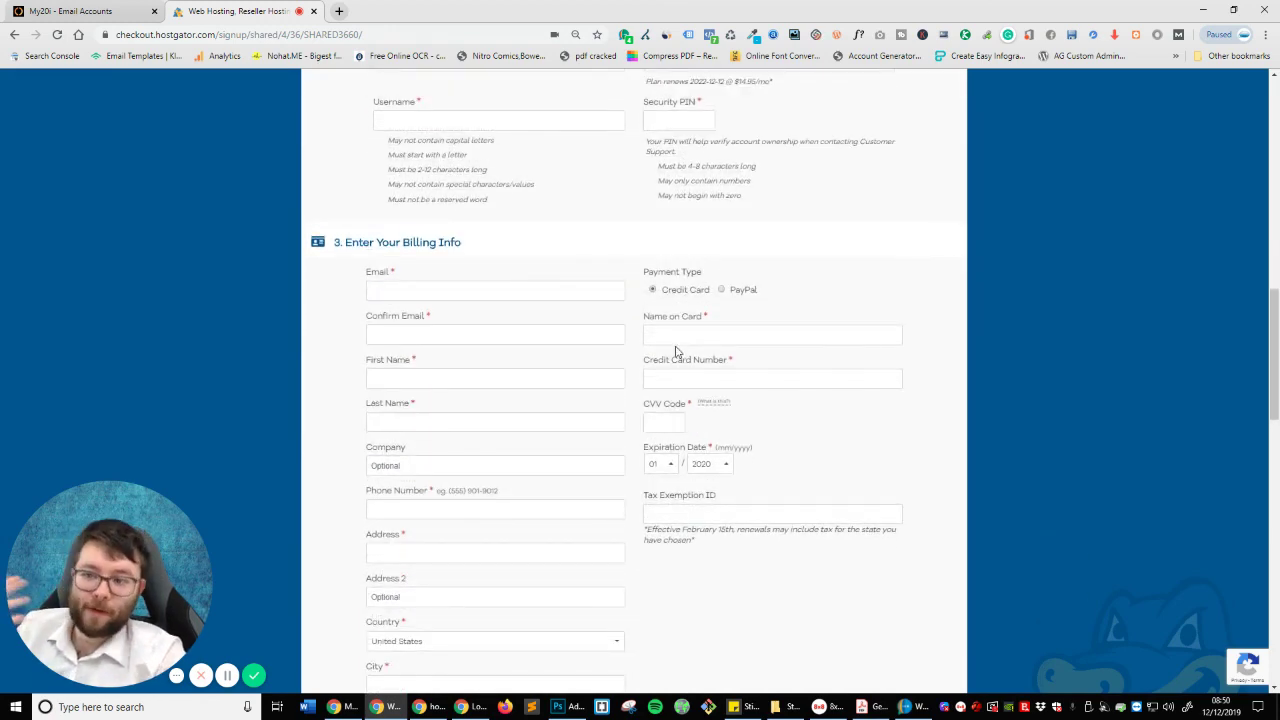
scroll(676, 350, "down", 2)
scroll(675, 353, "down", 5)
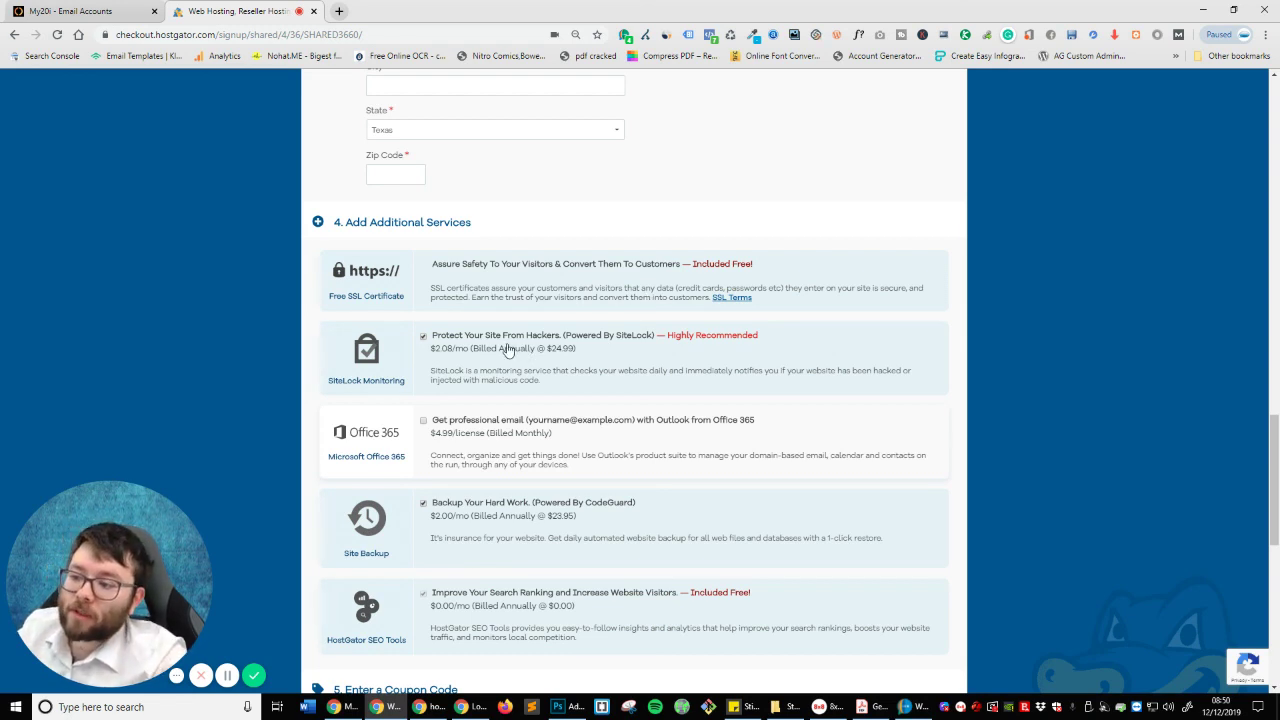
Step: Untick SiteLock and CodeGuard Site Backup add-ons, bringing the amount due to $228.33
left_click(423, 338)
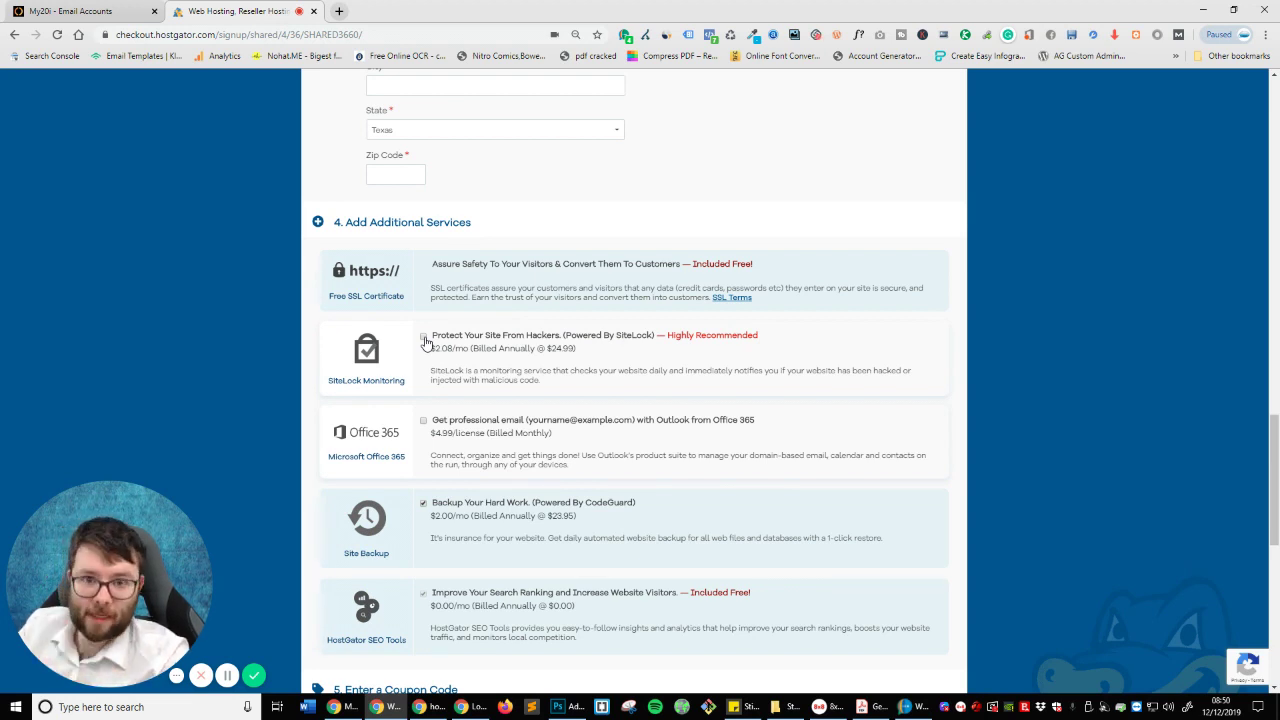
scroll(575, 425, "down", 1)
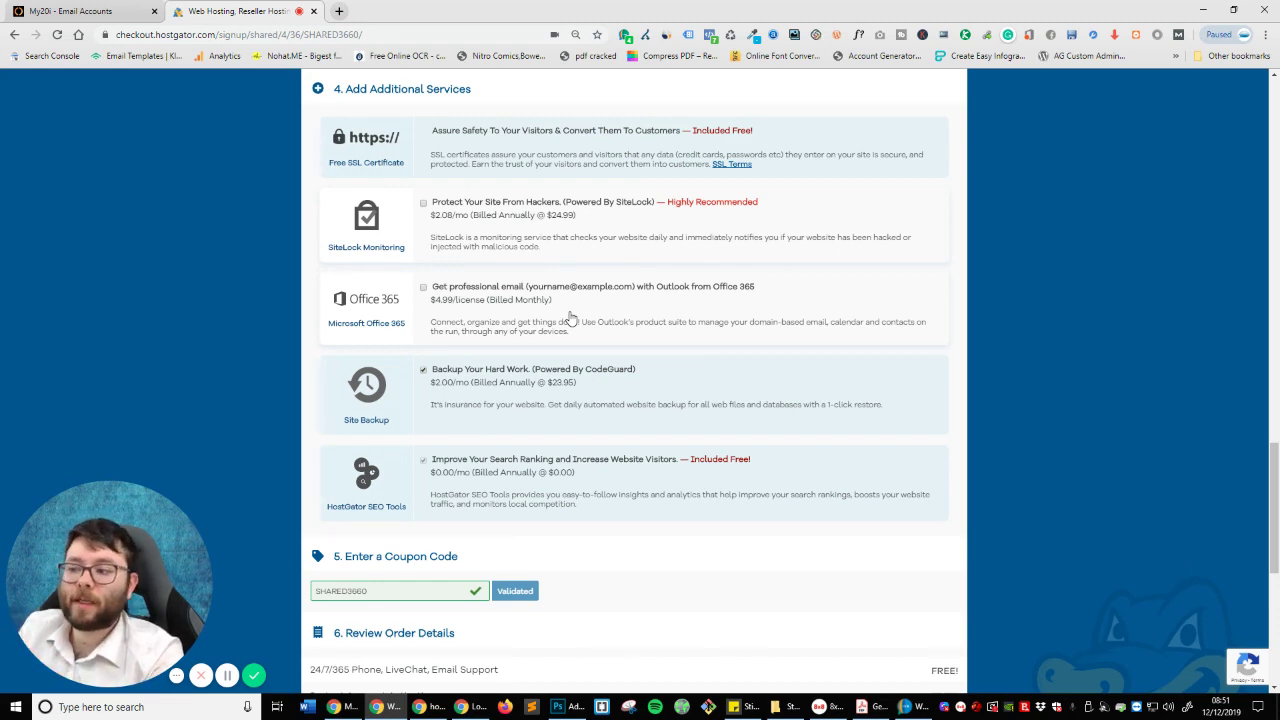
scroll(626, 341, "down", 1)
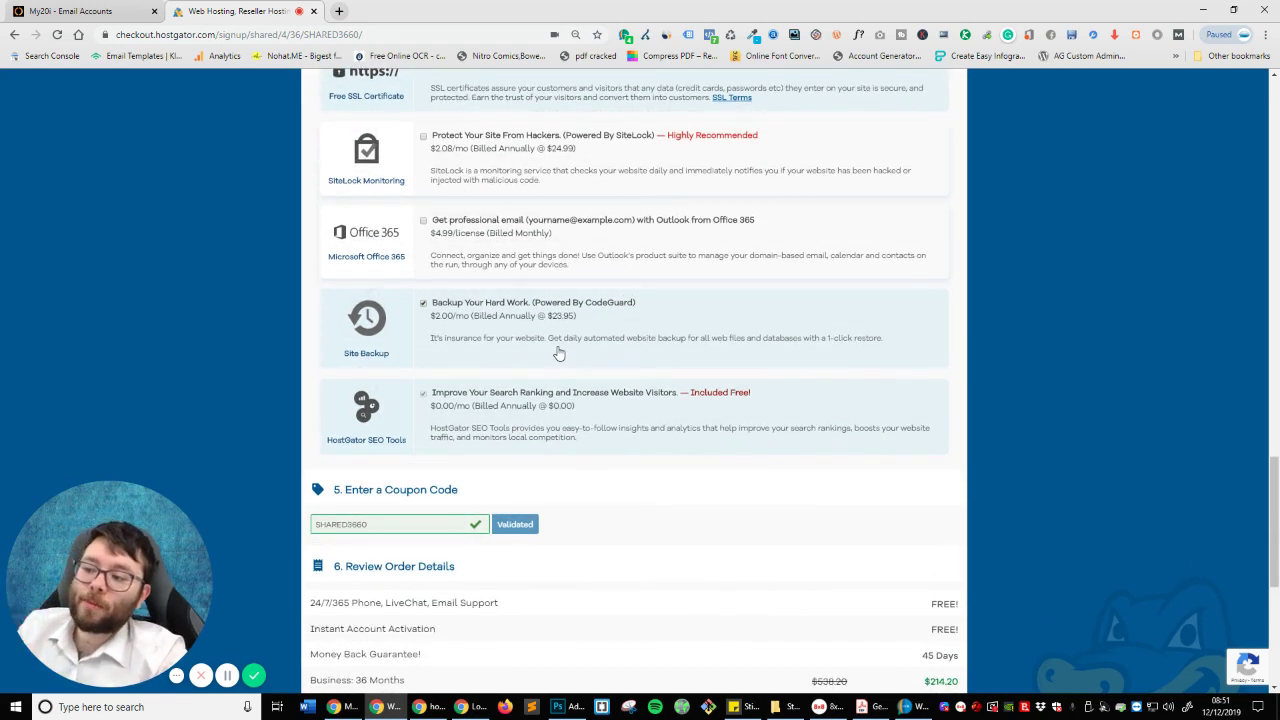
left_click(488, 327)
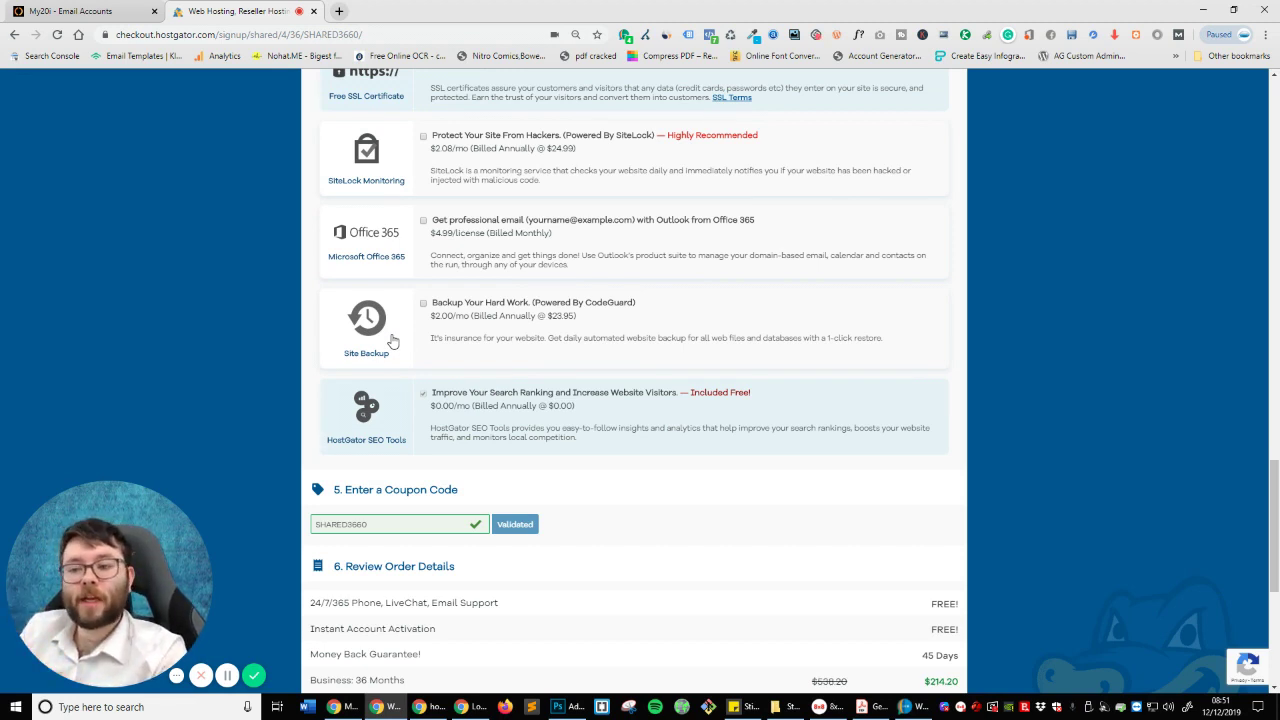
scroll(440, 342, "down", 1)
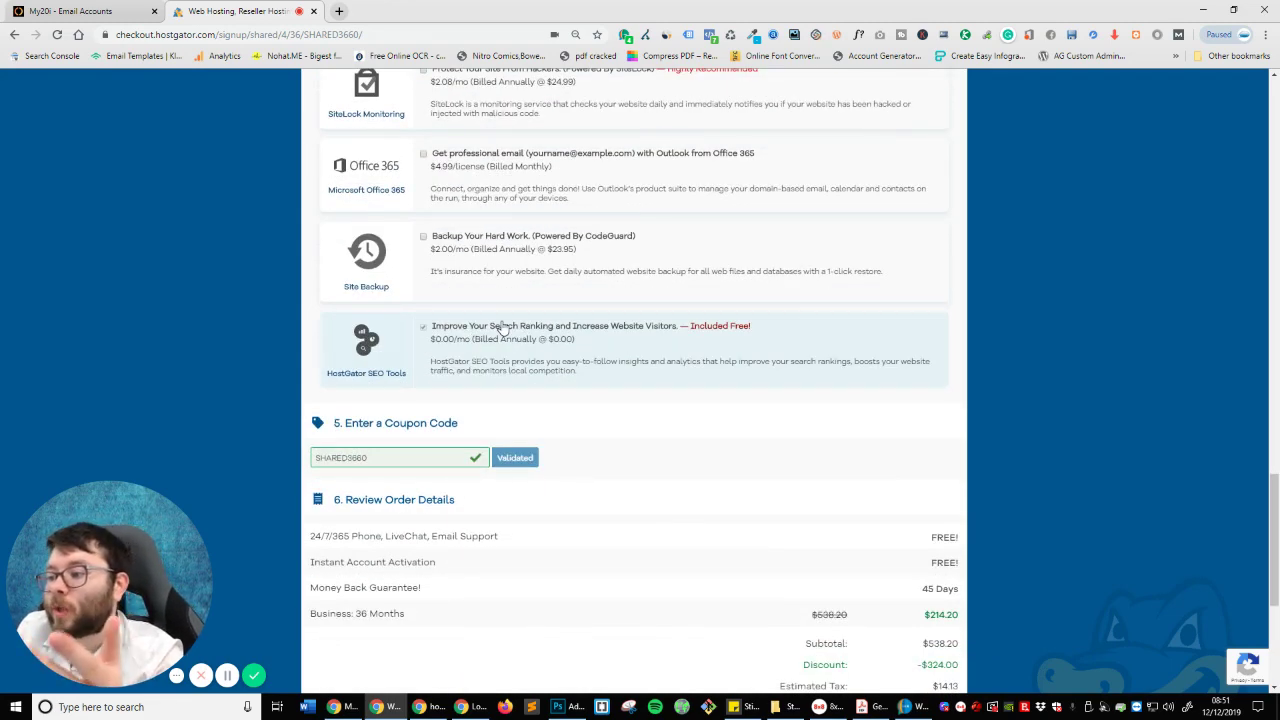
scroll(505, 328, "down", 4)
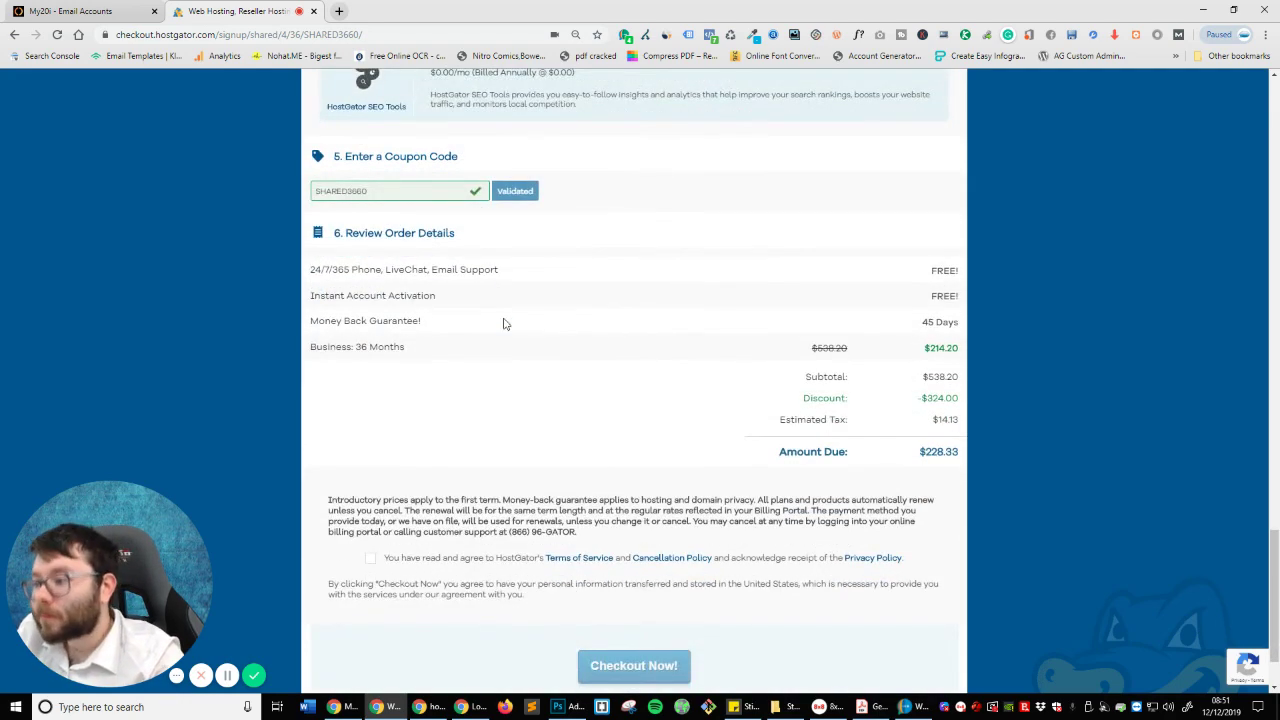
Step: Check the $228.33 amount due, then scroll back up through the checkout
scroll(942, 227, "down", 1)
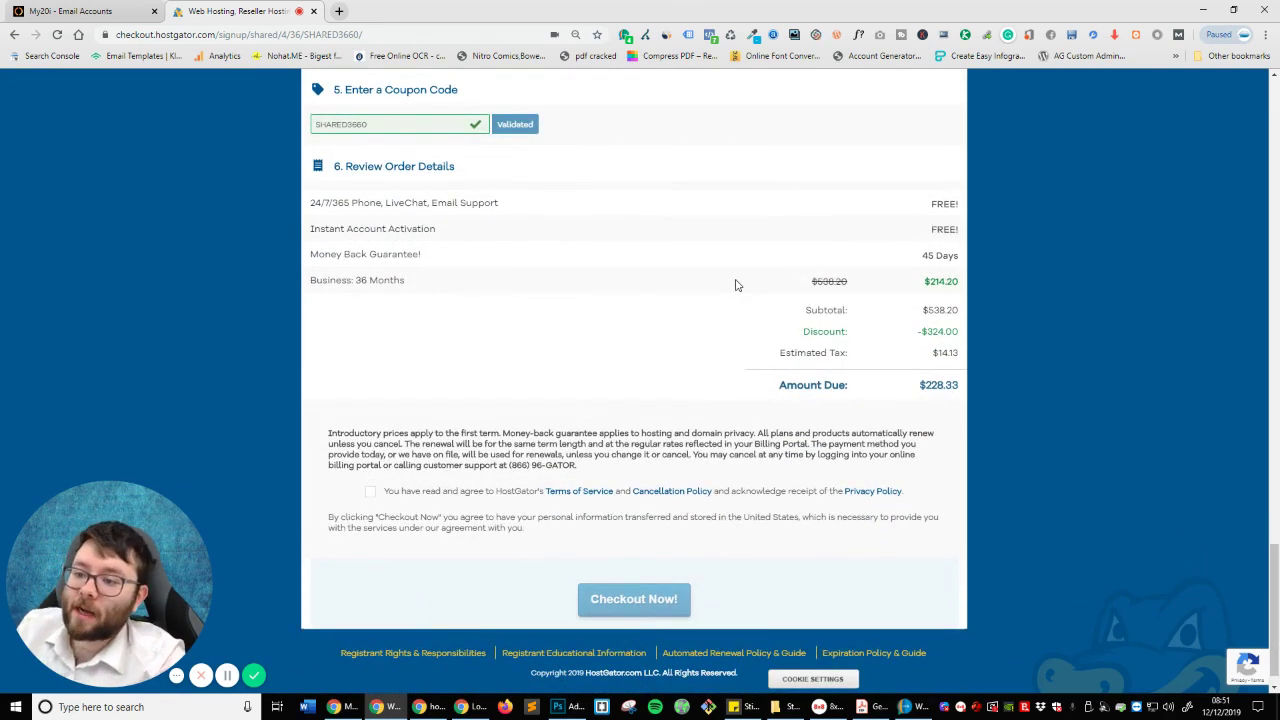
double_click(942, 390)
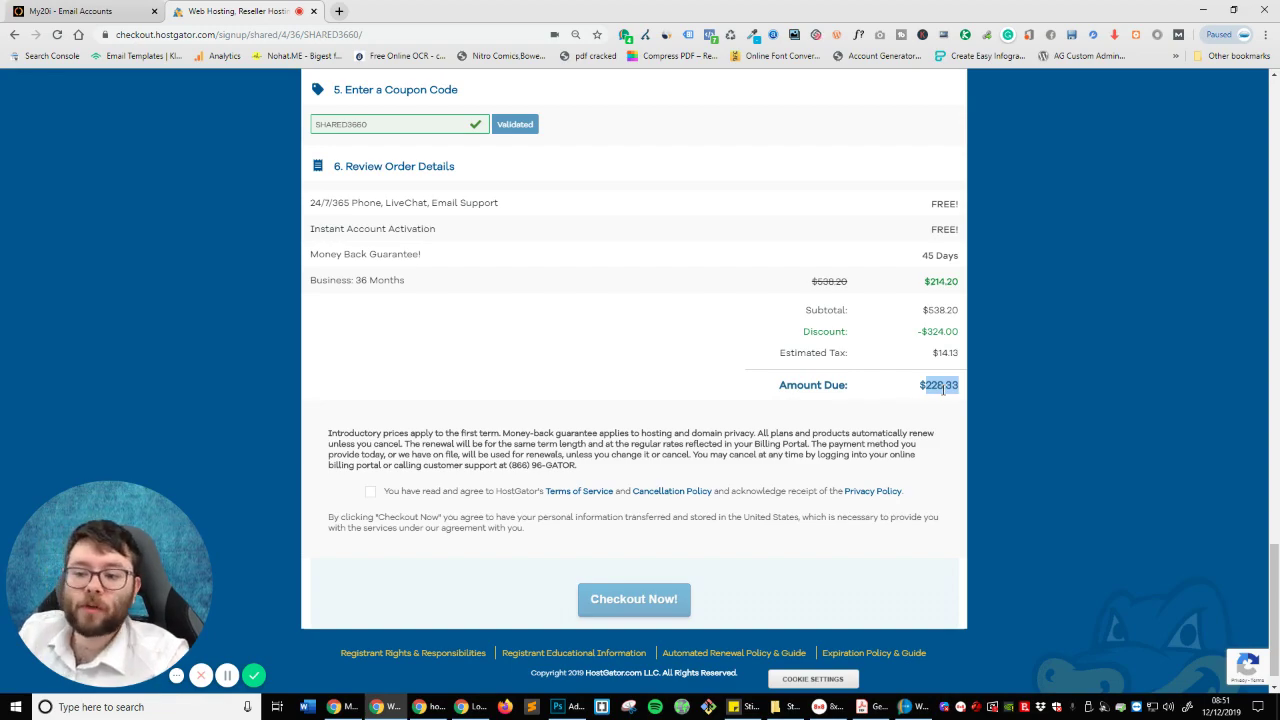
scroll(942, 390, "up", 5)
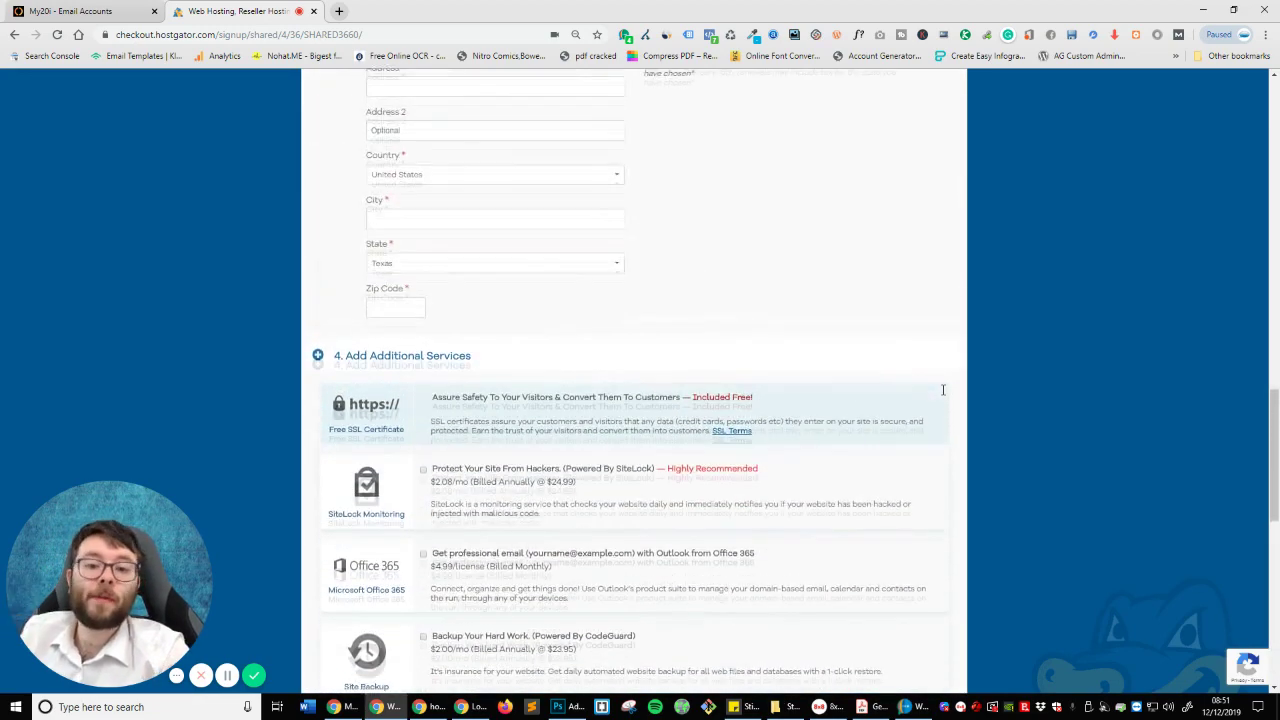
scroll(943, 397, "down", 5)
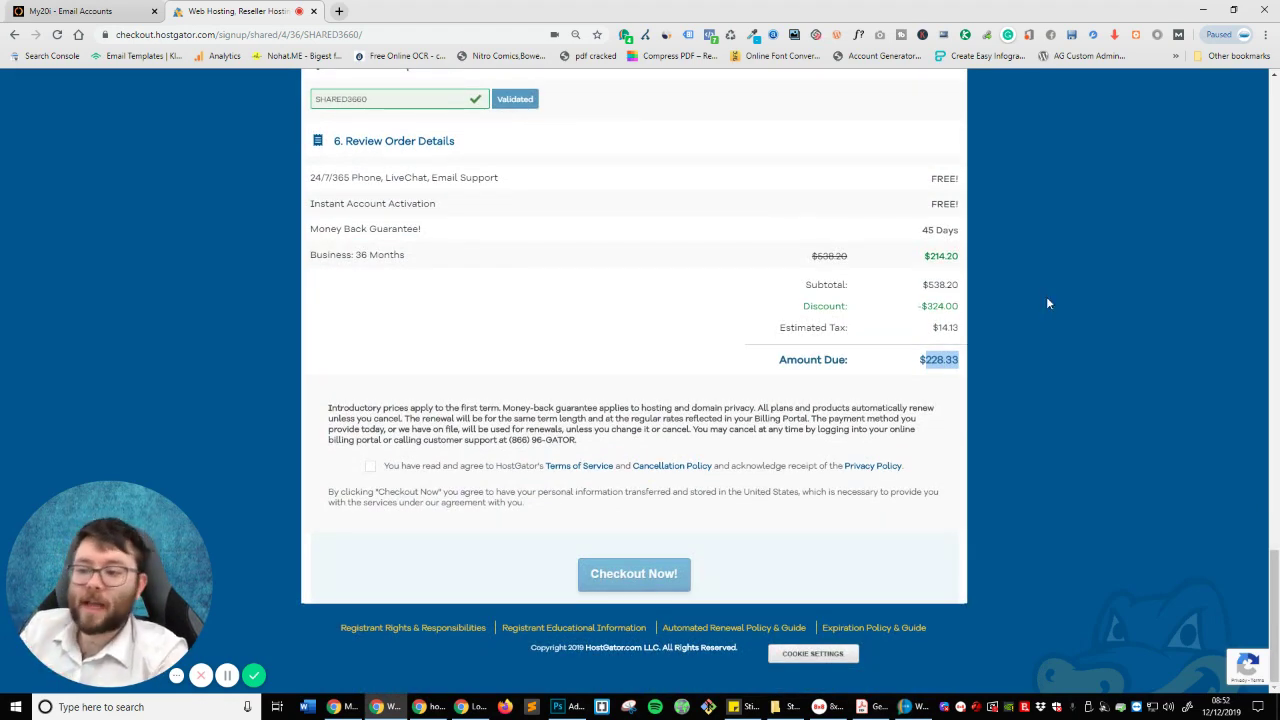
scroll(1048, 303, "up", 5)
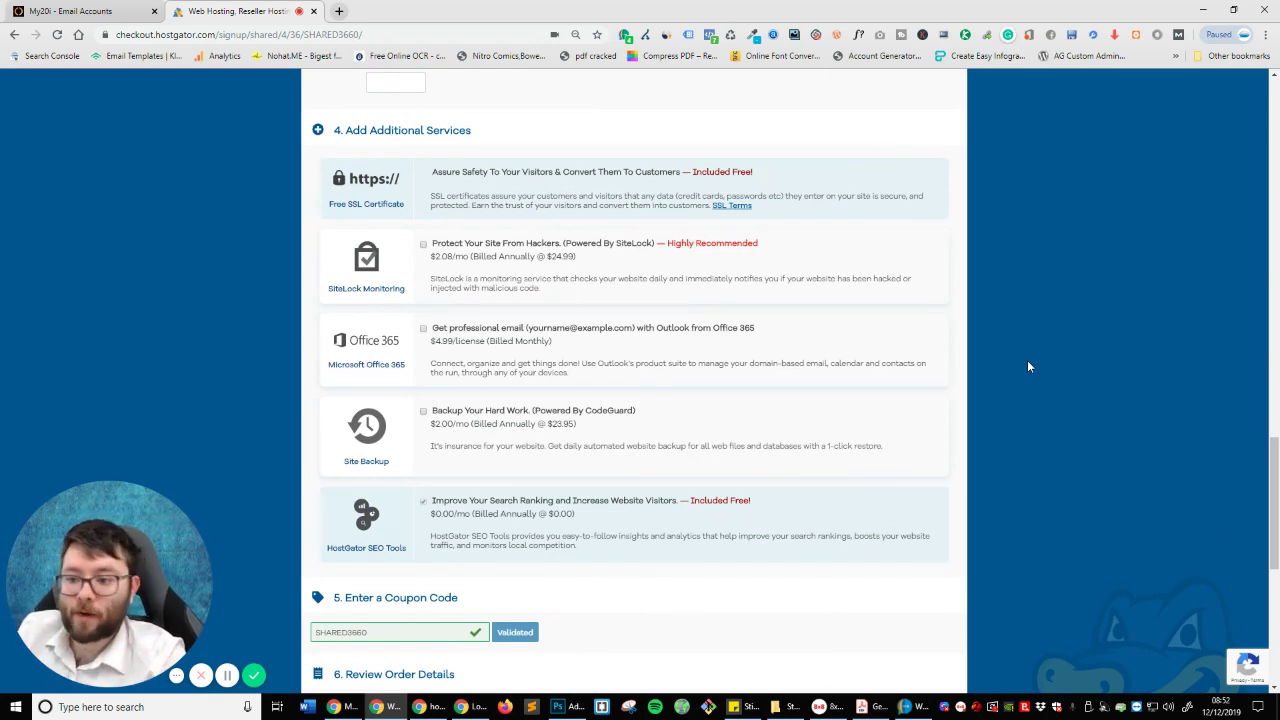
scroll(1027, 367, "up", 2)
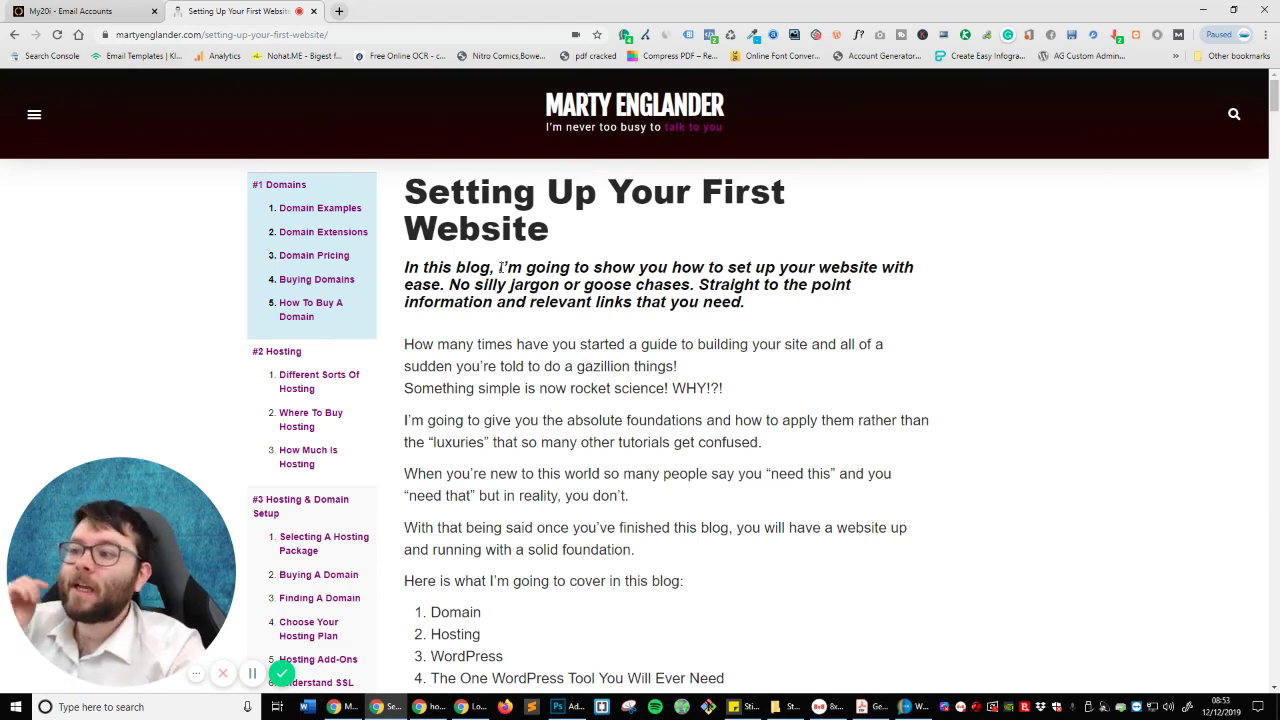
Step: Scroll the blog post past domain and hosting to Installing Your WordPress Website, then open a new tab
scroll(596, 266, "down", 6)
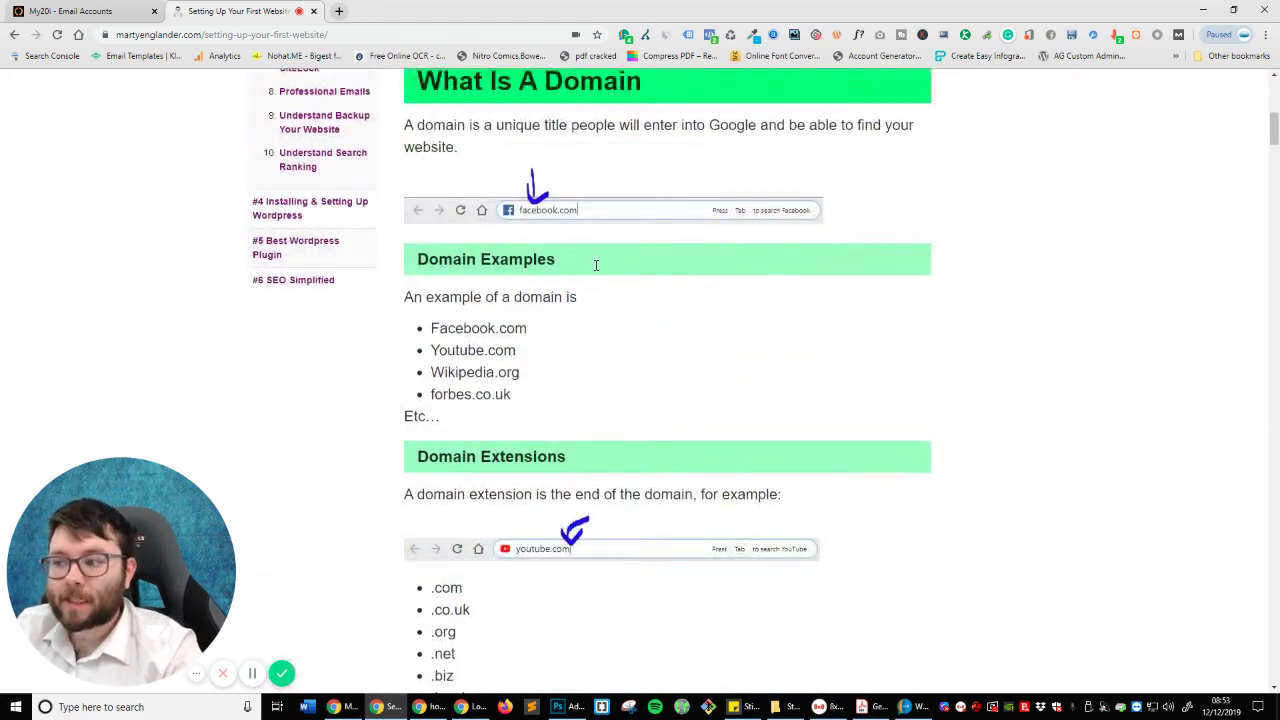
scroll(596, 270, "down", 1)
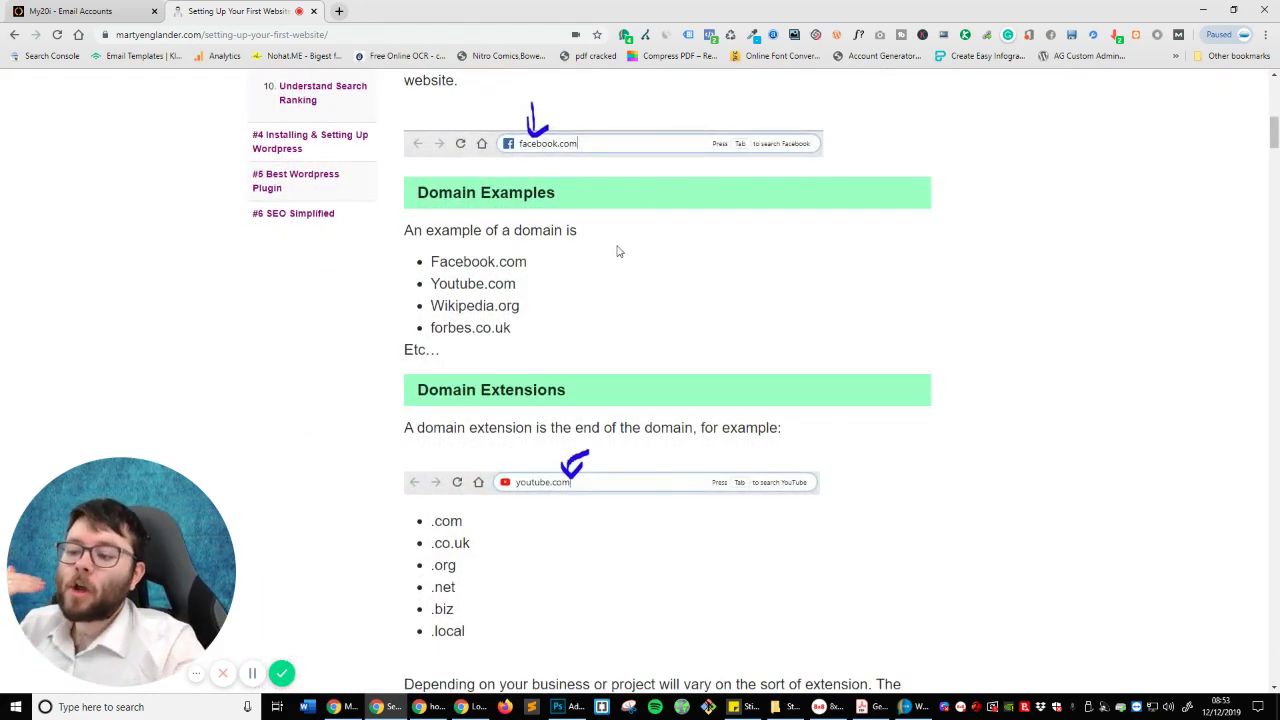
scroll(618, 251, "down", 14)
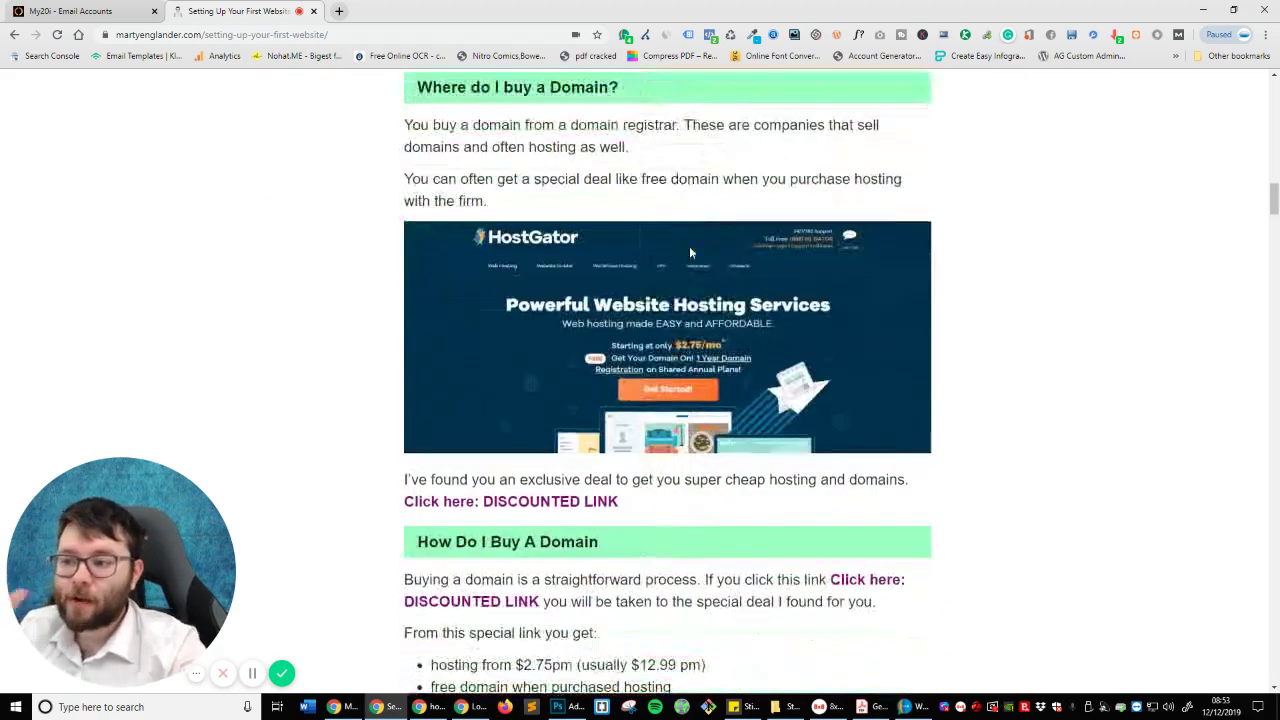
scroll(846, 414, "down", 7)
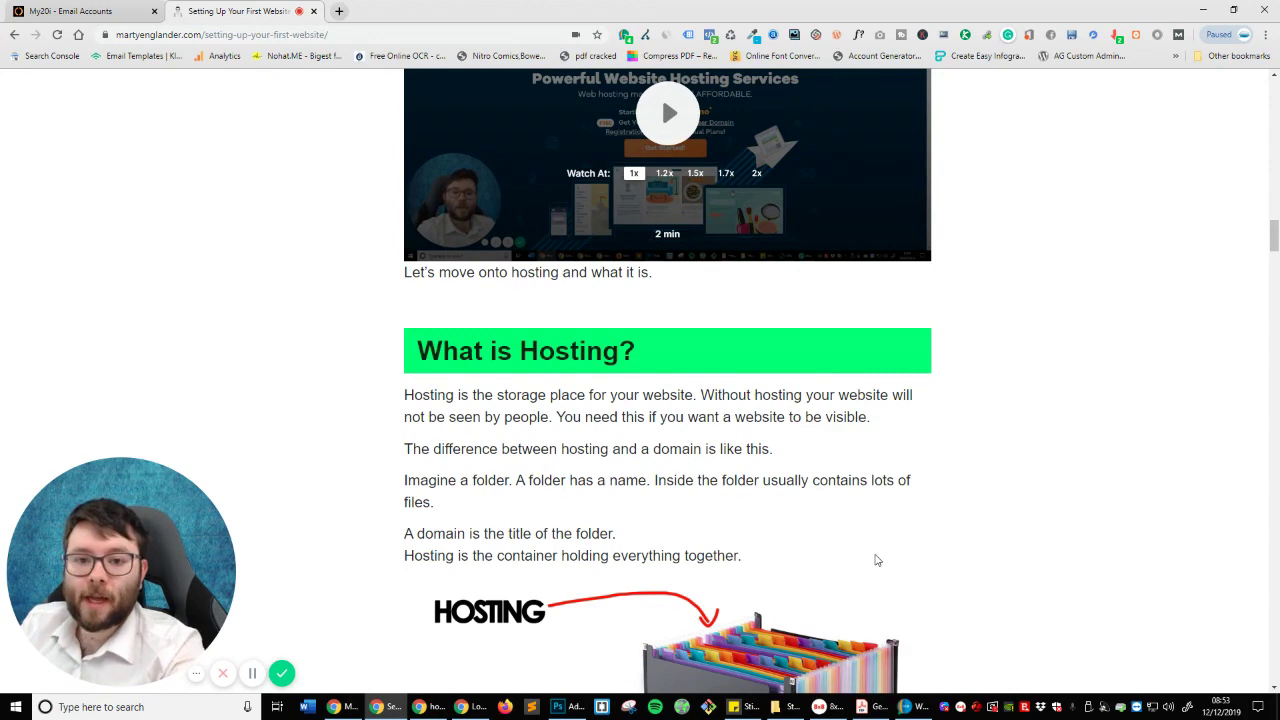
scroll(888, 547, "down", 4)
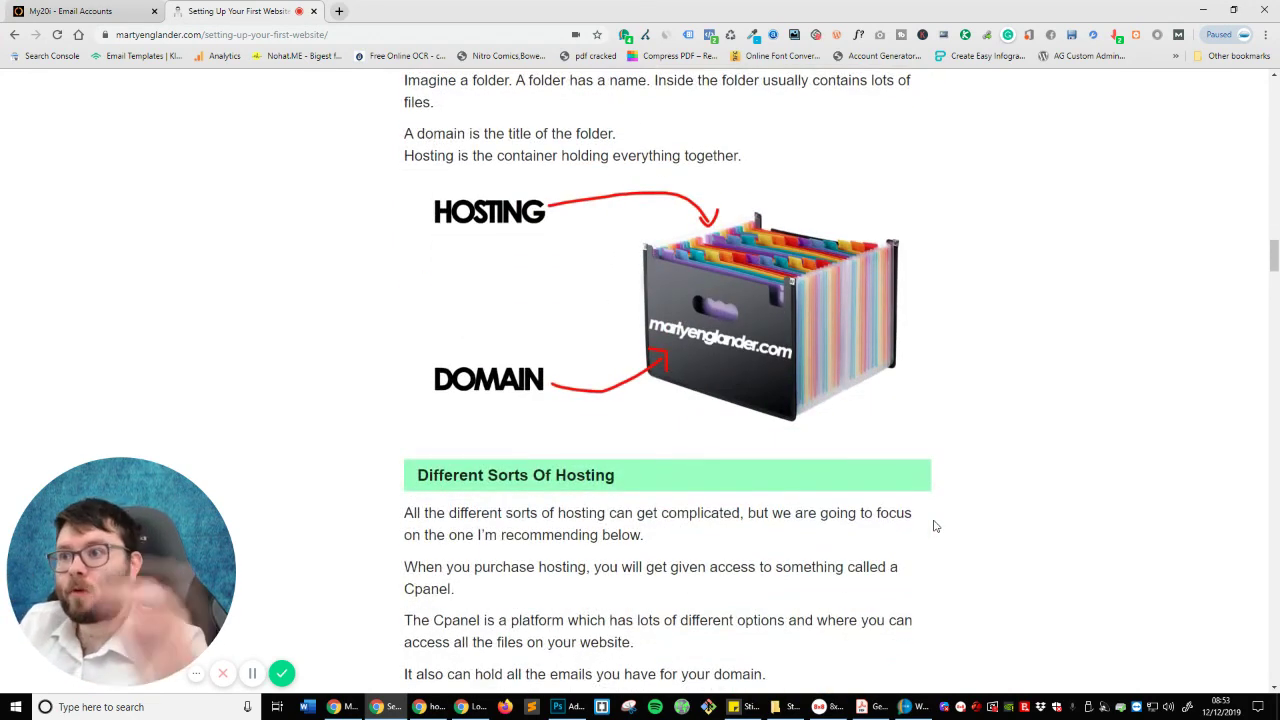
scroll(935, 527, "down", 8)
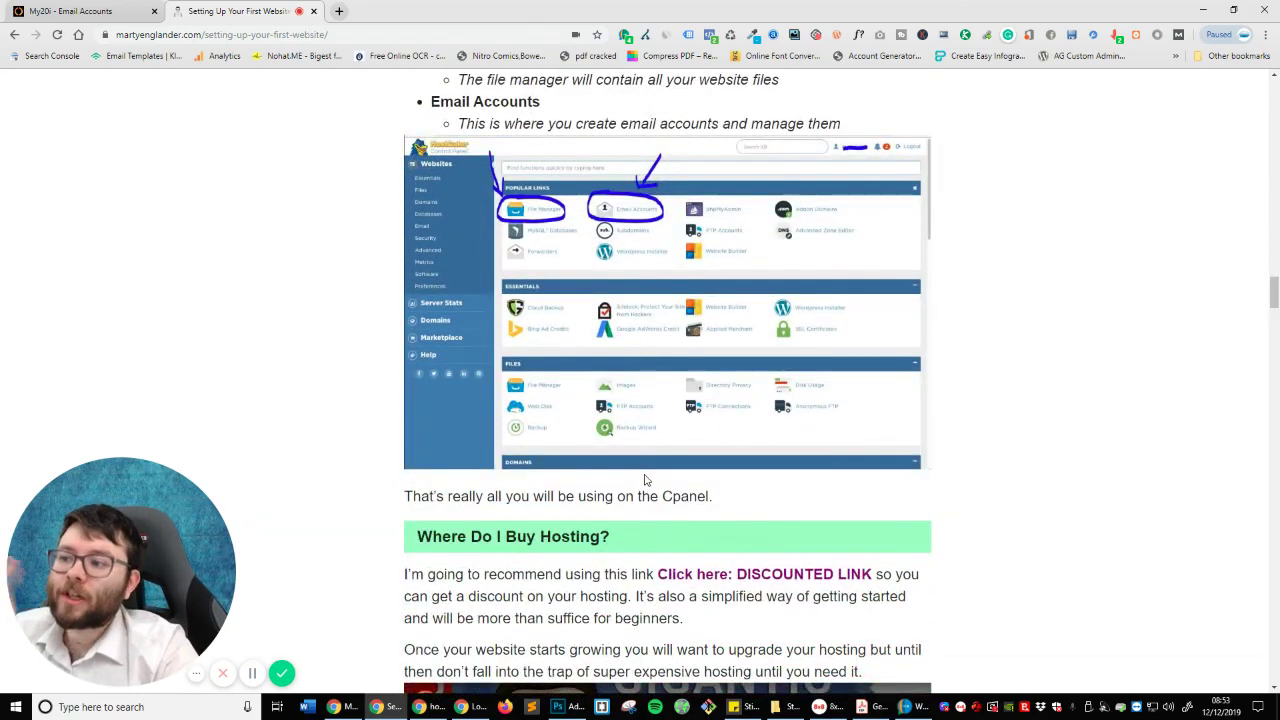
scroll(635, 480, "up", 10)
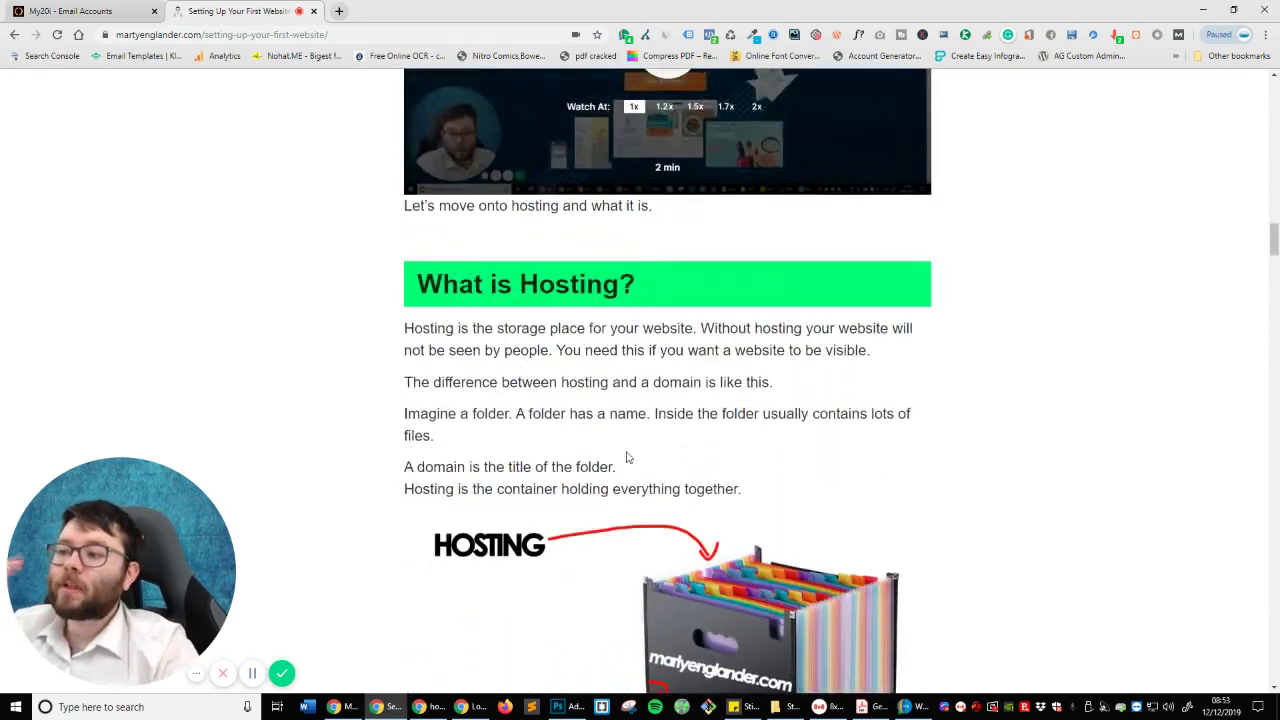
scroll(627, 457, "down", 3)
scroll(627, 457, "down", 15)
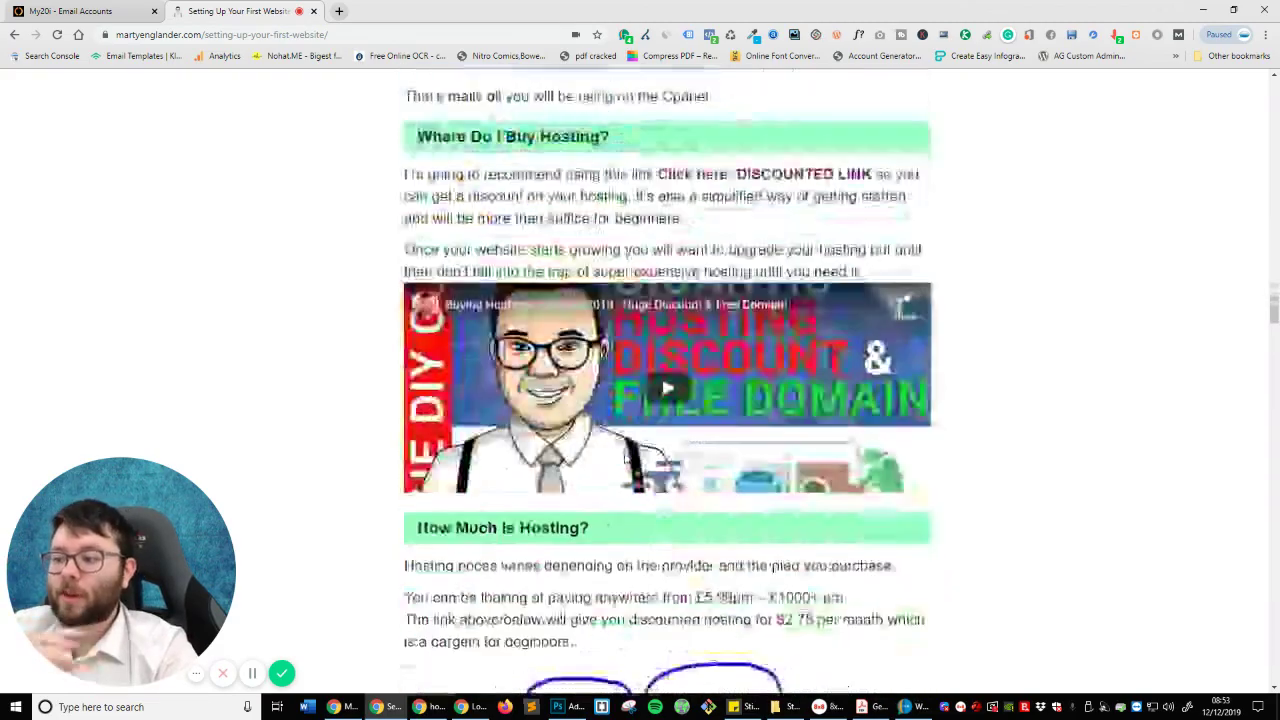
scroll(622, 460, "down", 7)
scroll(622, 460, "up", 1)
scroll(622, 460, "down", 2)
scroll(897, 457, "up", 3)
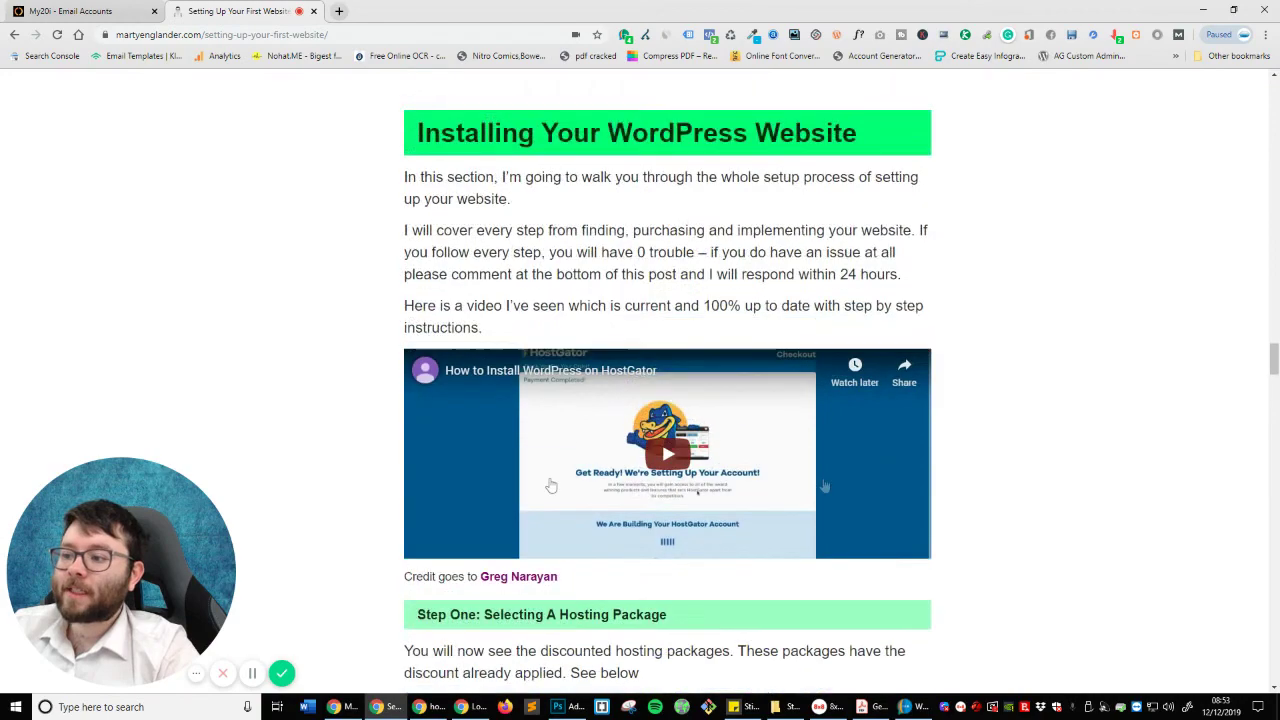
scroll(746, 451, "down", 3)
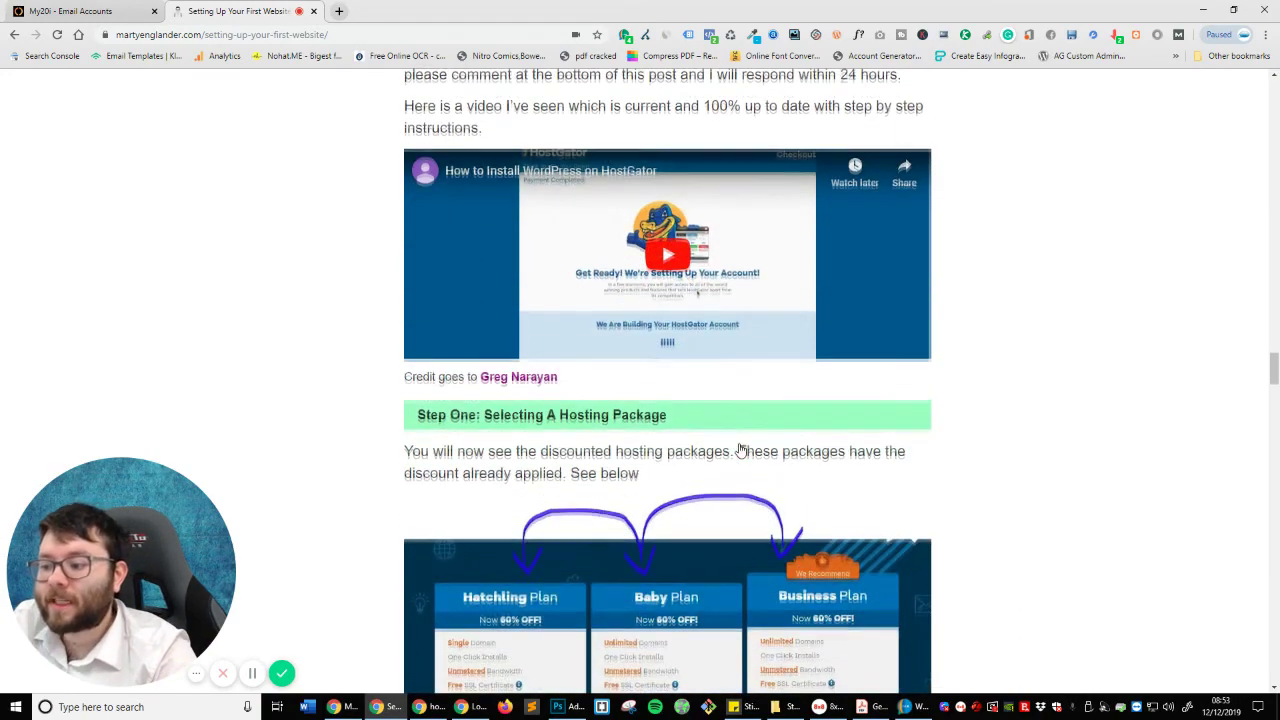
scroll(652, 446, "down", 15)
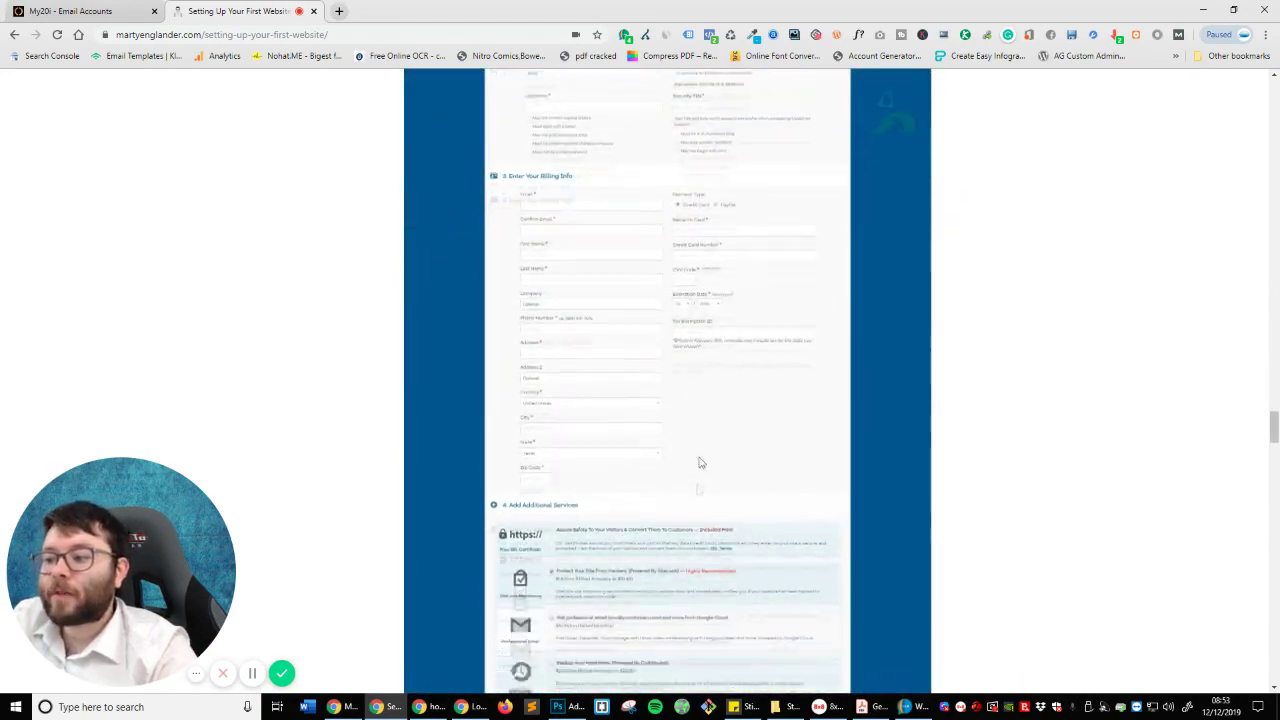
scroll(652, 371, "down", 13)
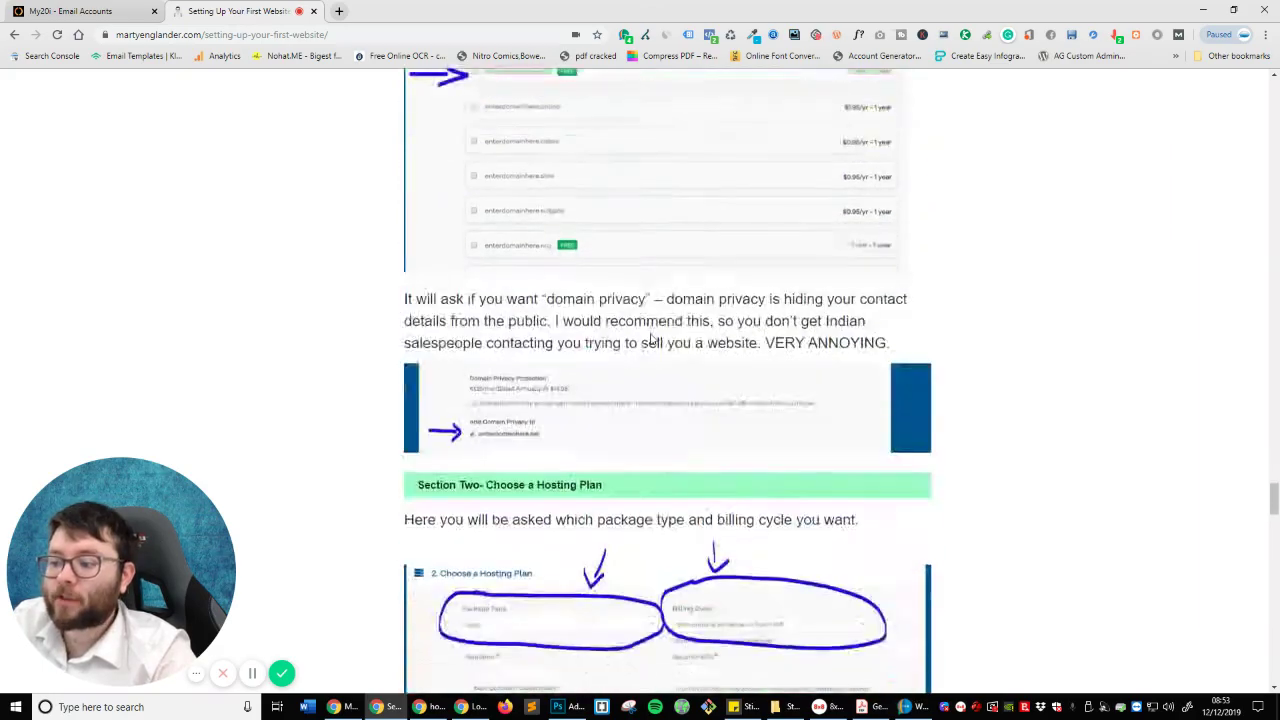
scroll(704, 342, "down", 15)
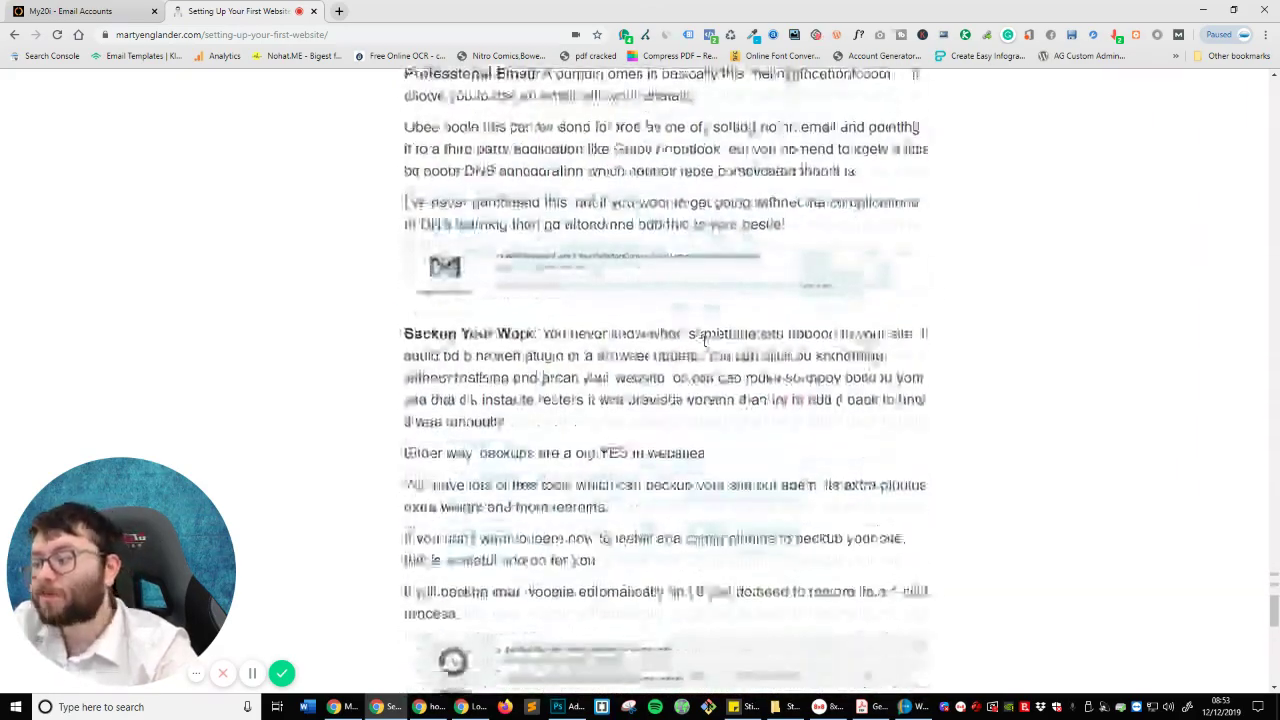
scroll(704, 342, "down", 12)
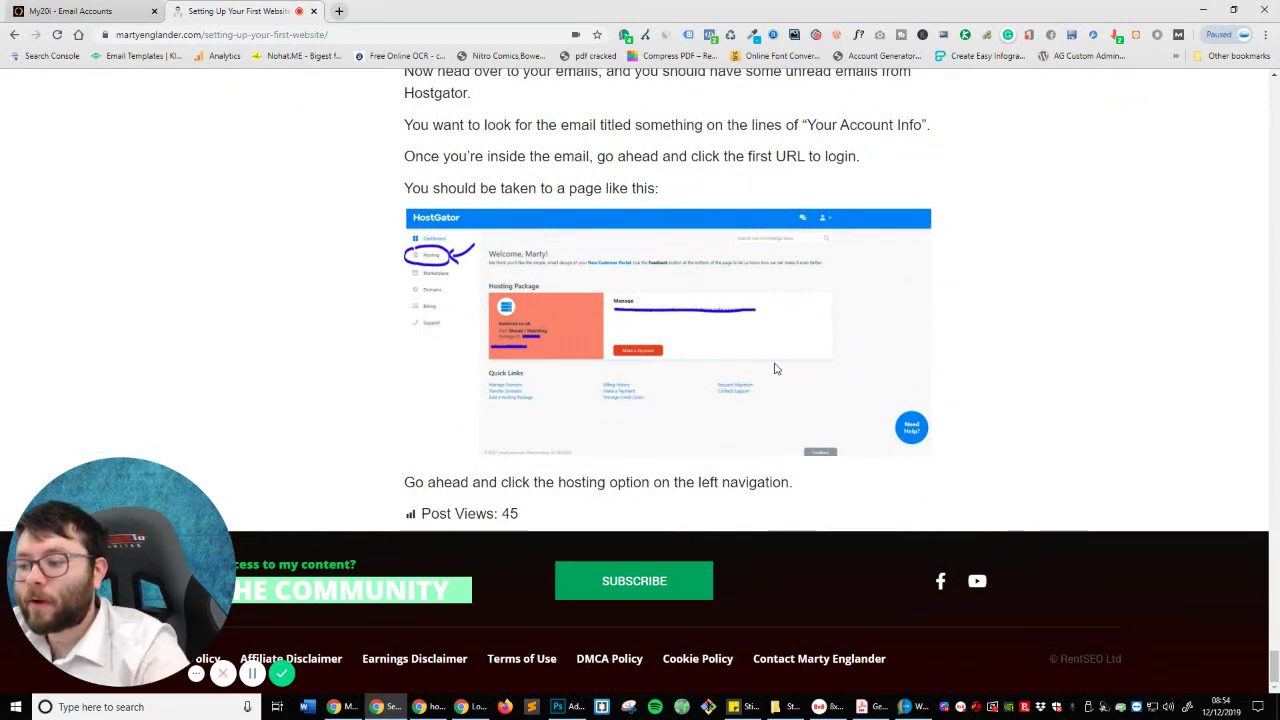
scroll(648, 400, "up", 5)
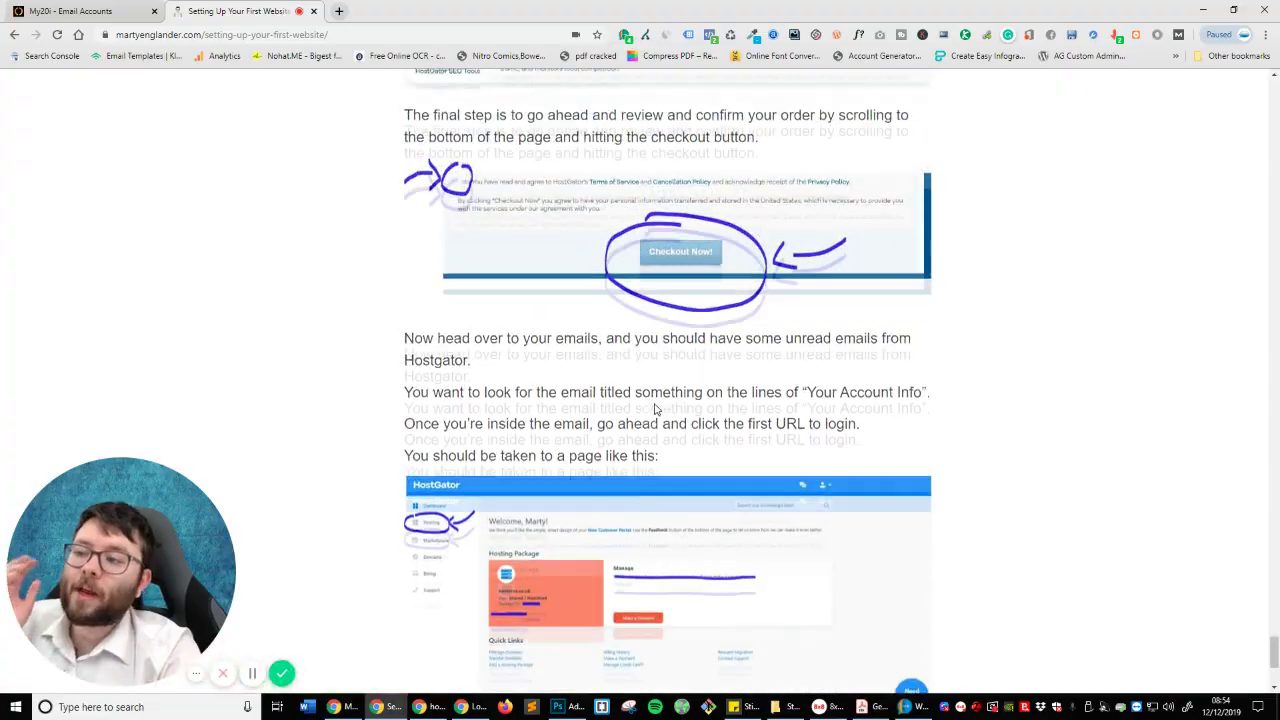
scroll(652, 403, "up", 15)
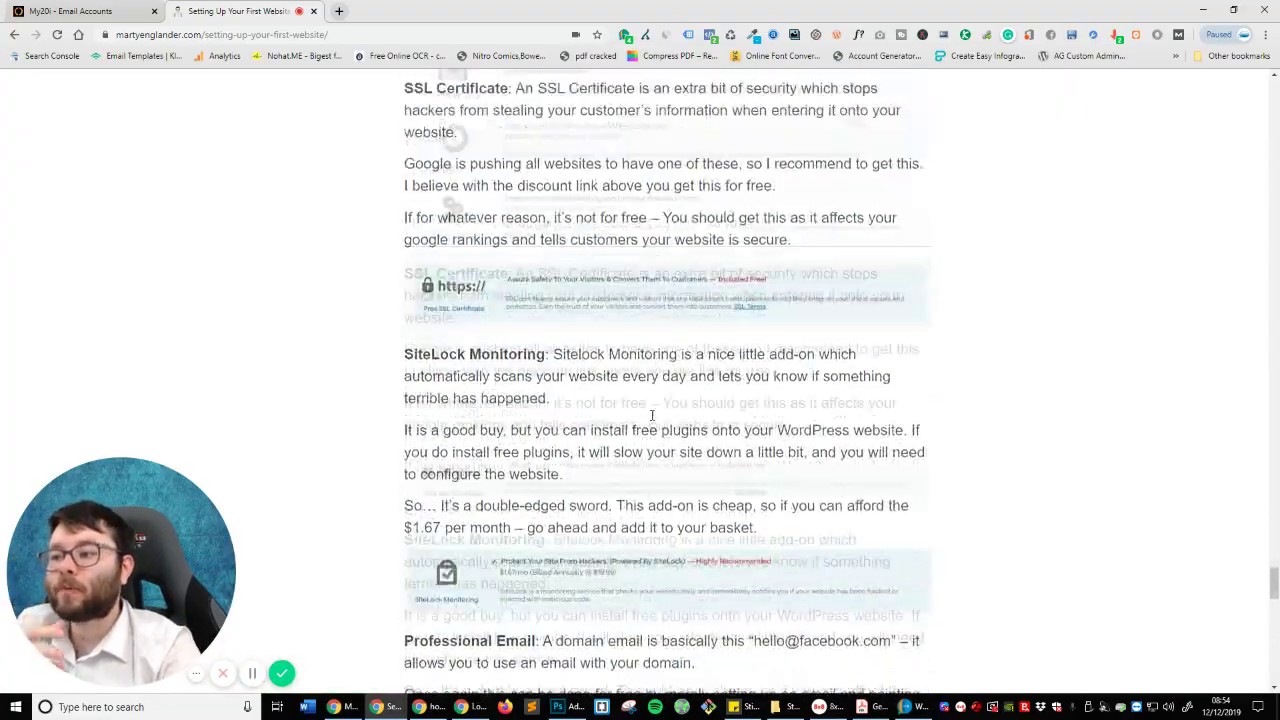
scroll(649, 426, "up", 20)
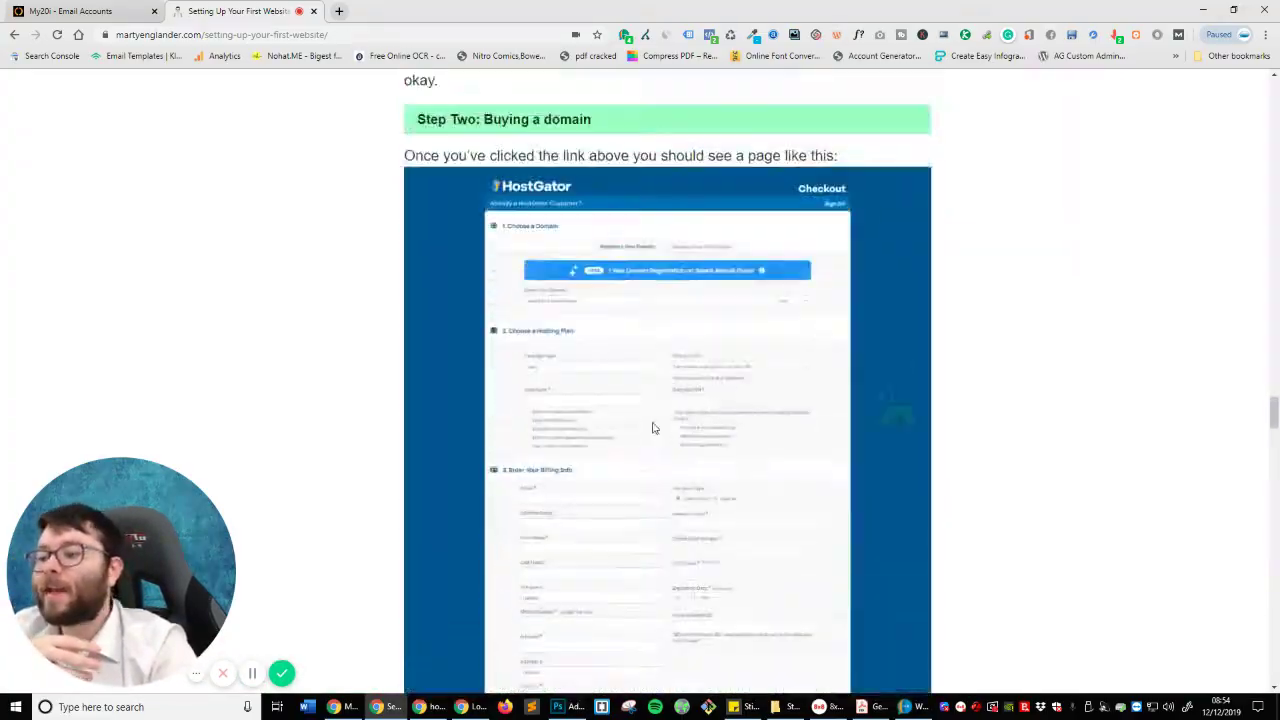
scroll(705, 466, "down", 5)
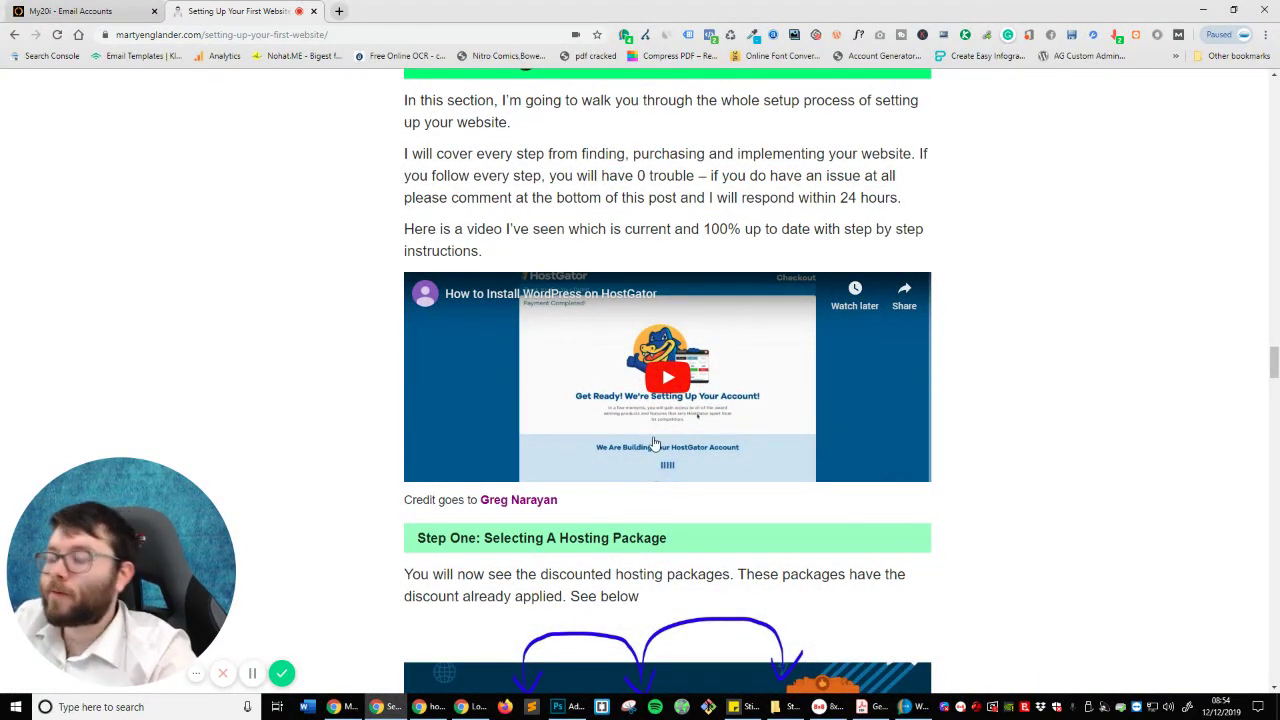
left_click(340, 10)
Step: Load englanderproducts.co.uk and go to its WordPress admin Dashboard
type("england")
key("Return")
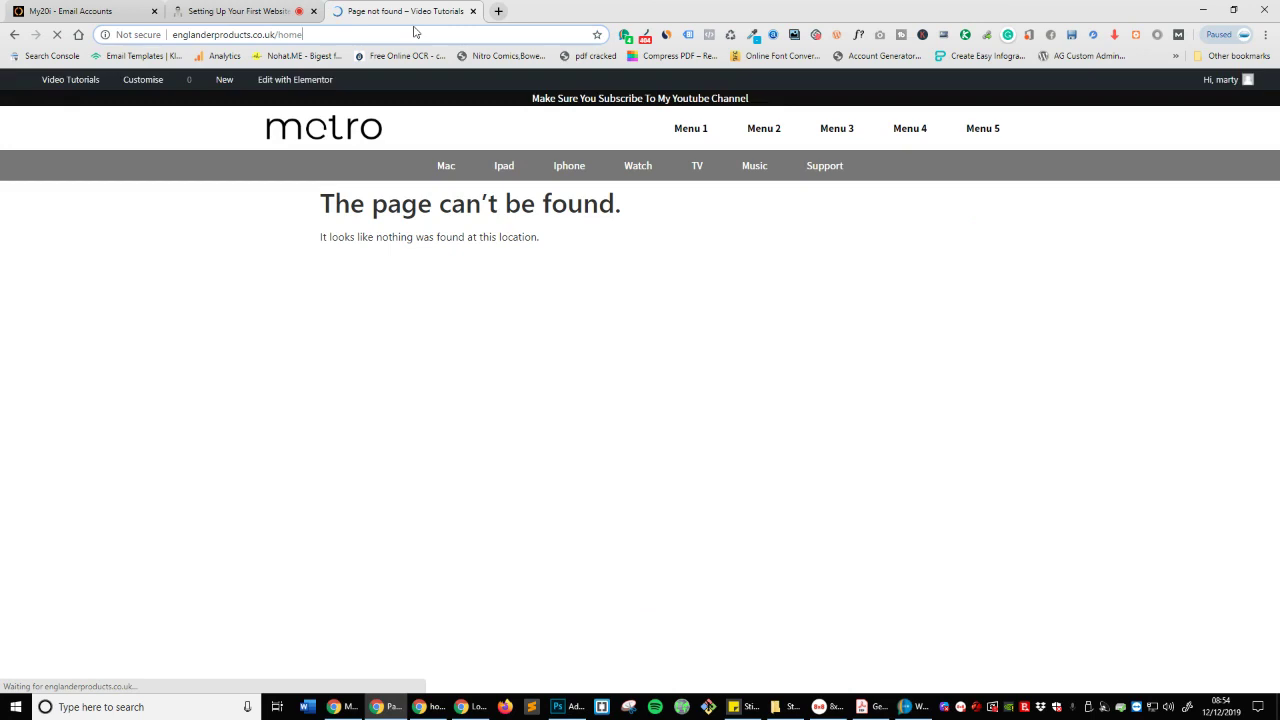
left_click(415, 34)
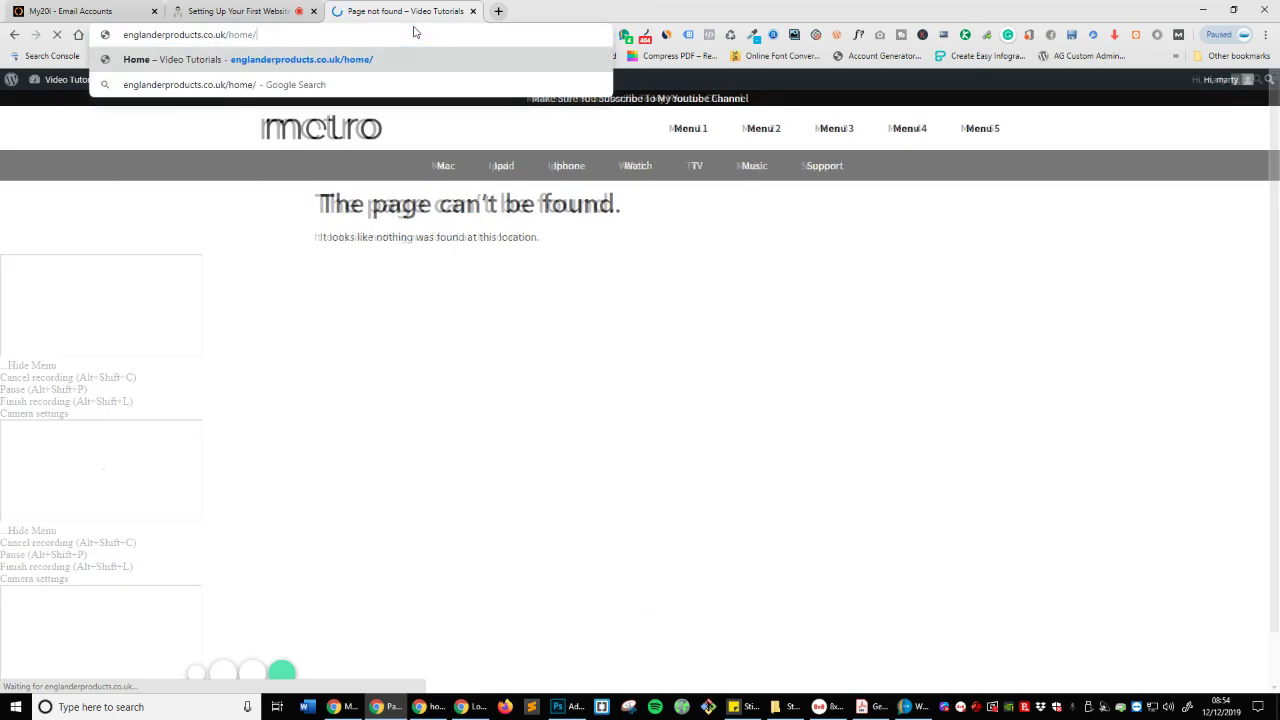
left_click(48, 103)
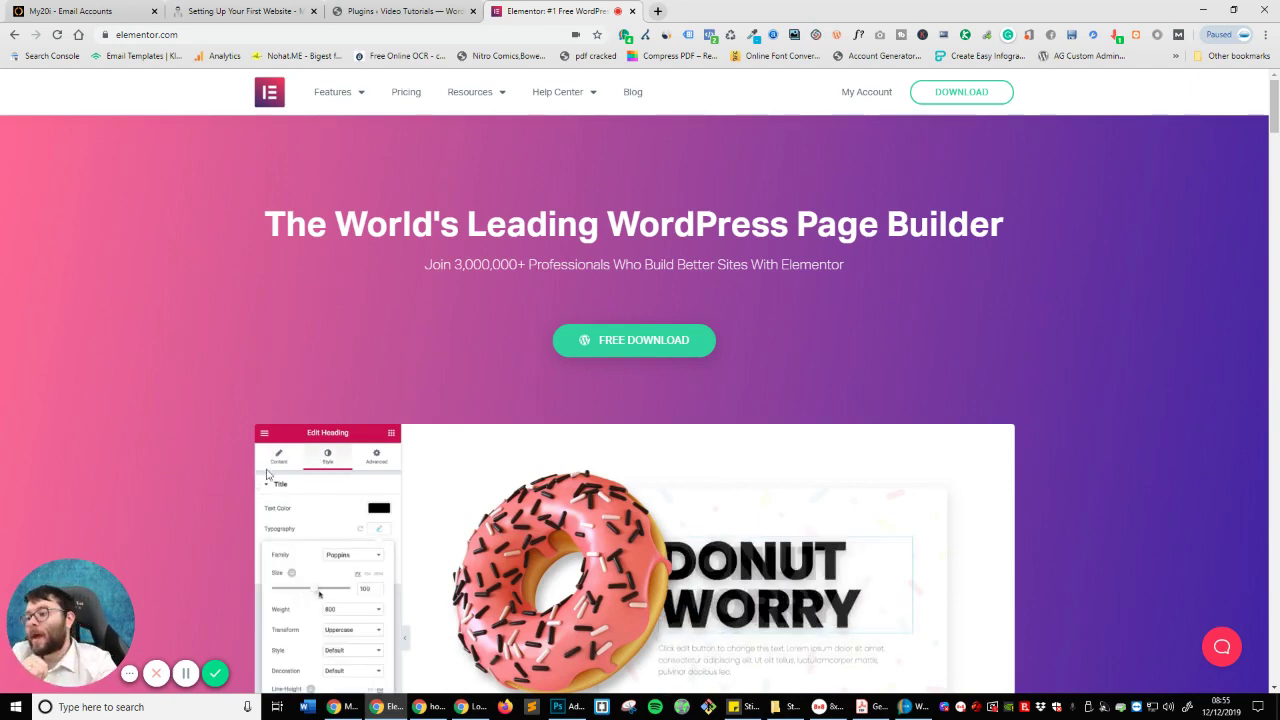
Step: Browse the Elementor homepage and go to its Pricing page
scroll(634, 527, "down", 3)
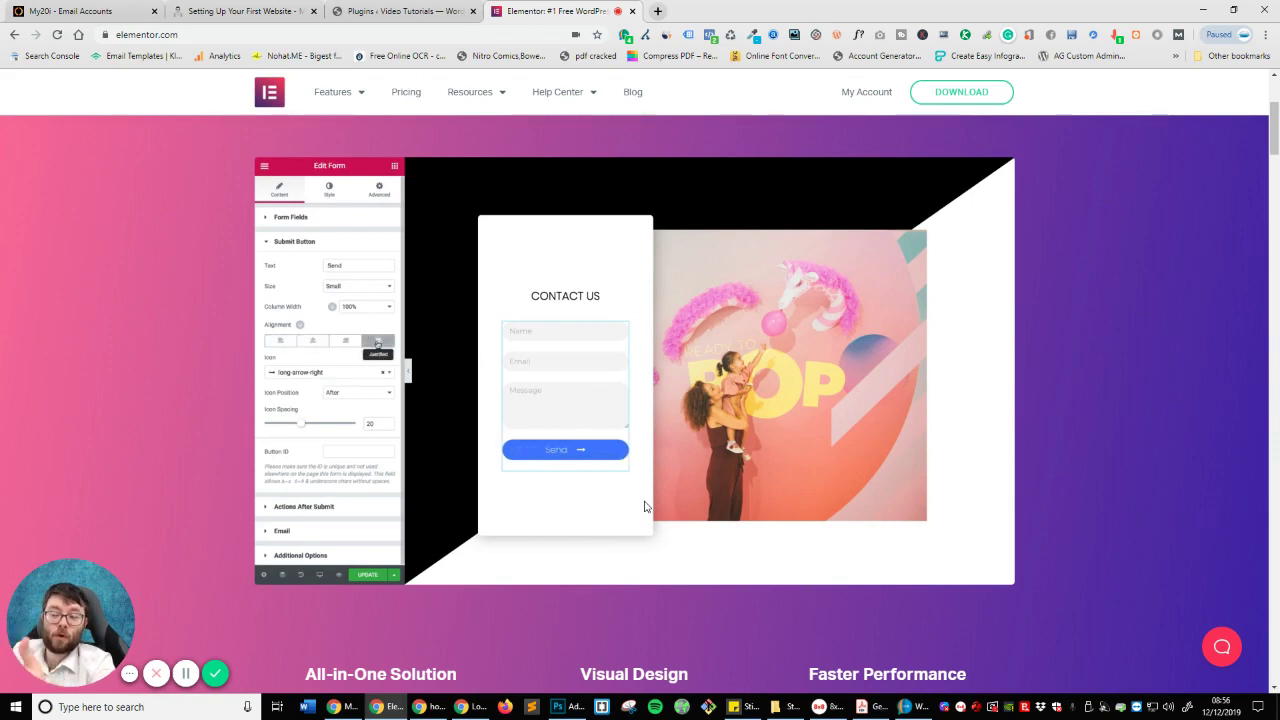
scroll(645, 507, "up", 3)
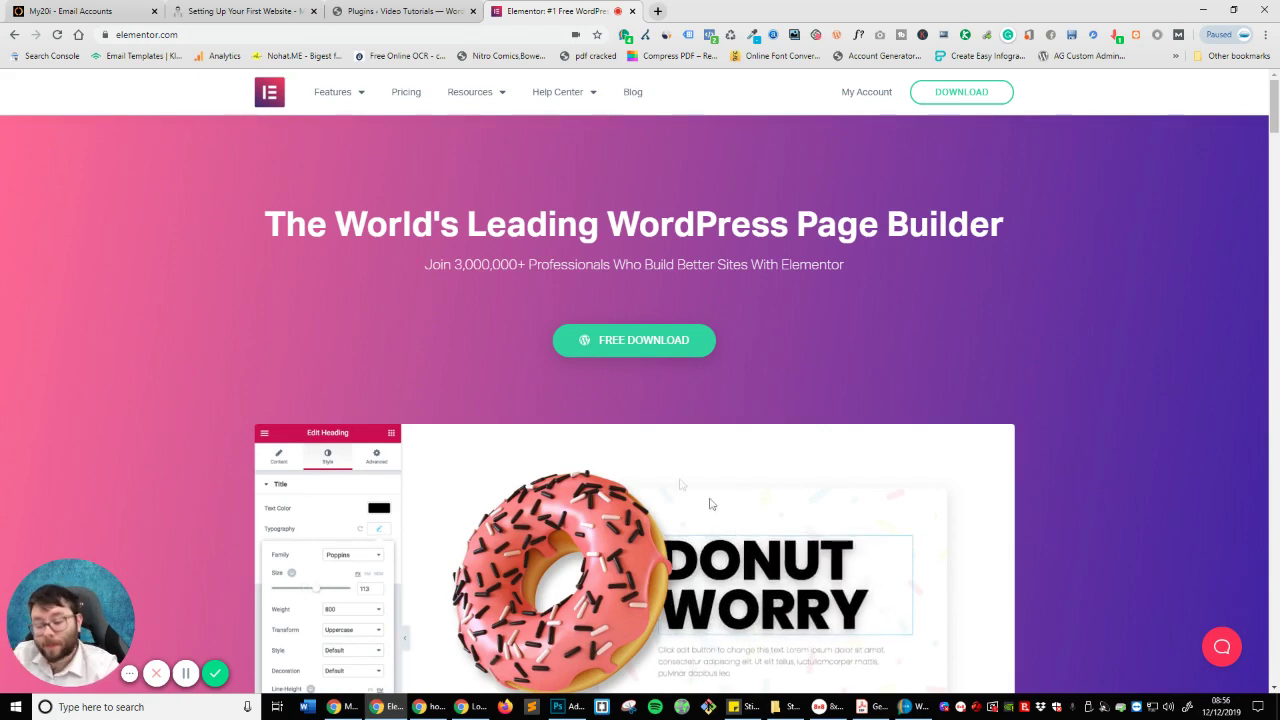
right_click(431, 226)
left_click(385, 154)
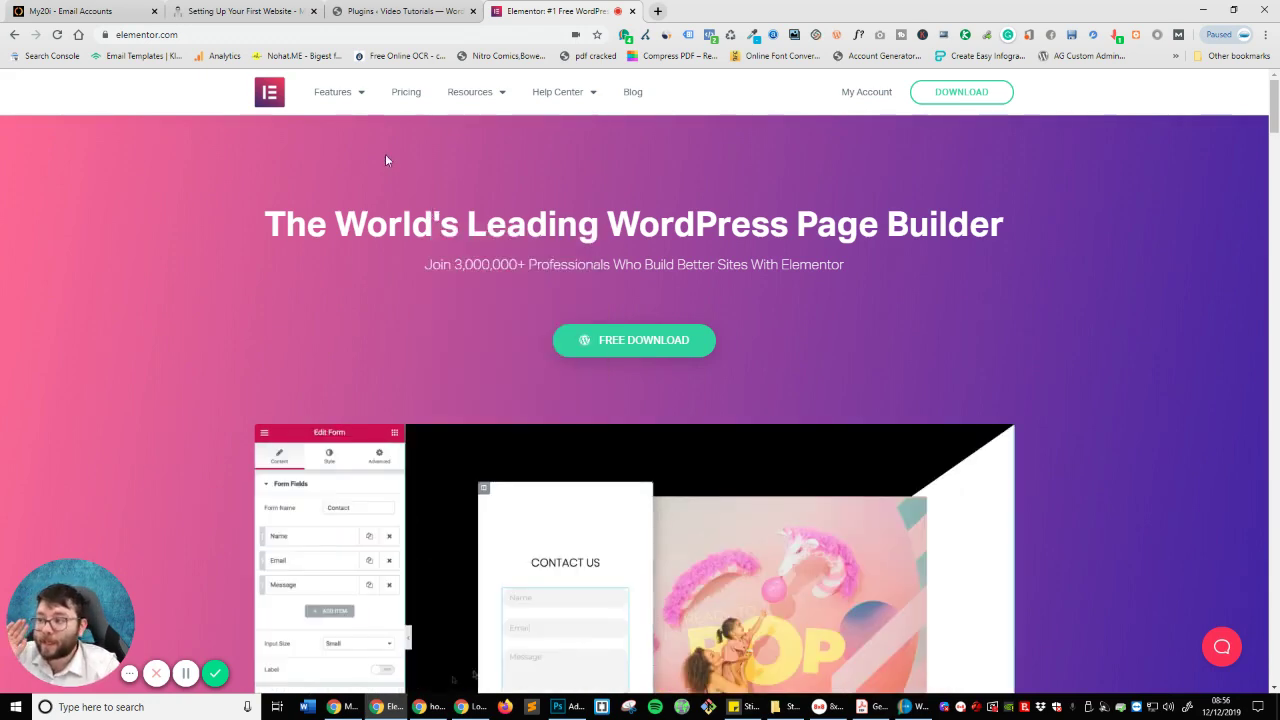
left_click(406, 92)
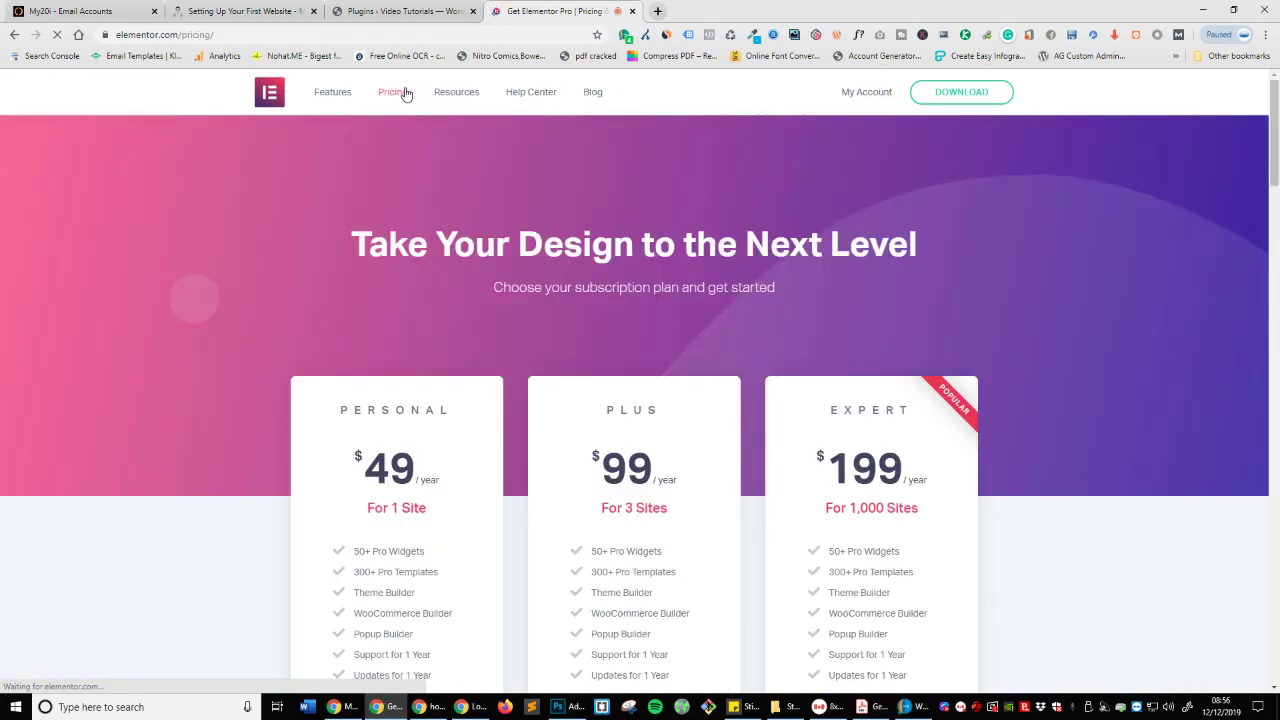
Step: Compare Elementor plan prices, Personal $49 and Expert $199 yearly, then return to the WordPress tab
scroll(643, 214, "down", 3)
scroll(868, 210, "up", 1)
double_click(866, 203)
scroll(449, 200, "up", 1)
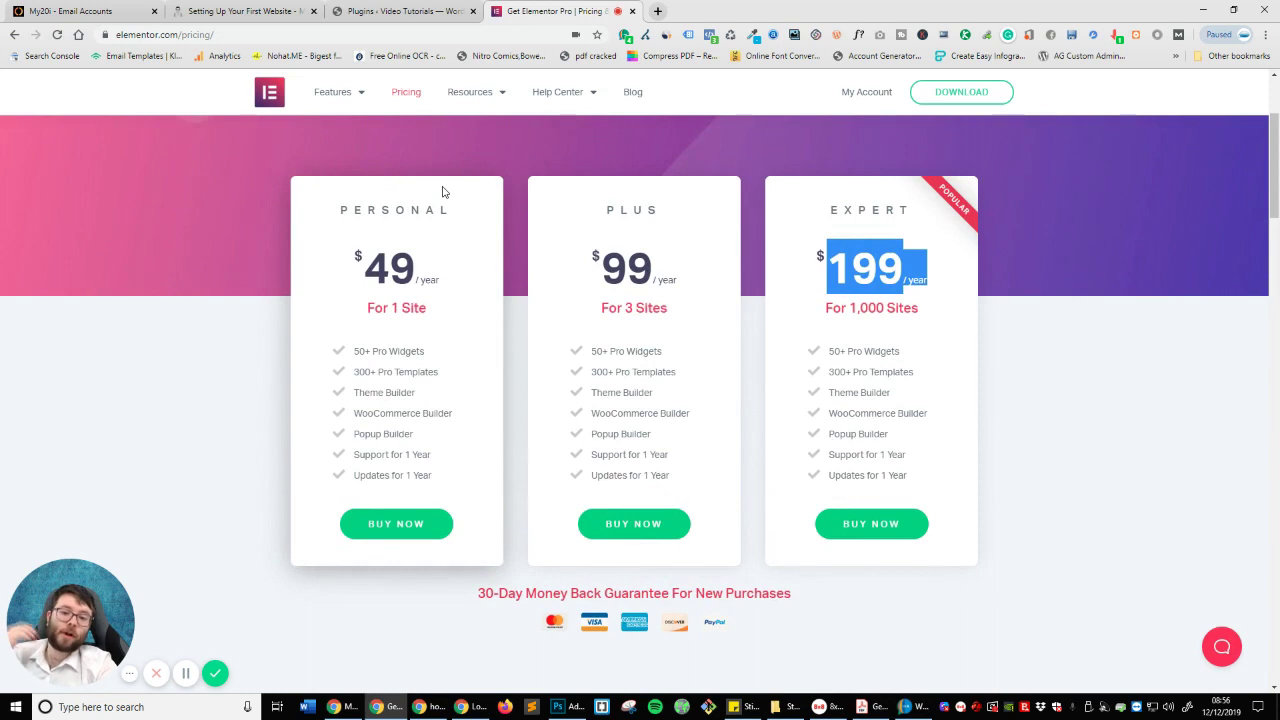
double_click(390, 252)
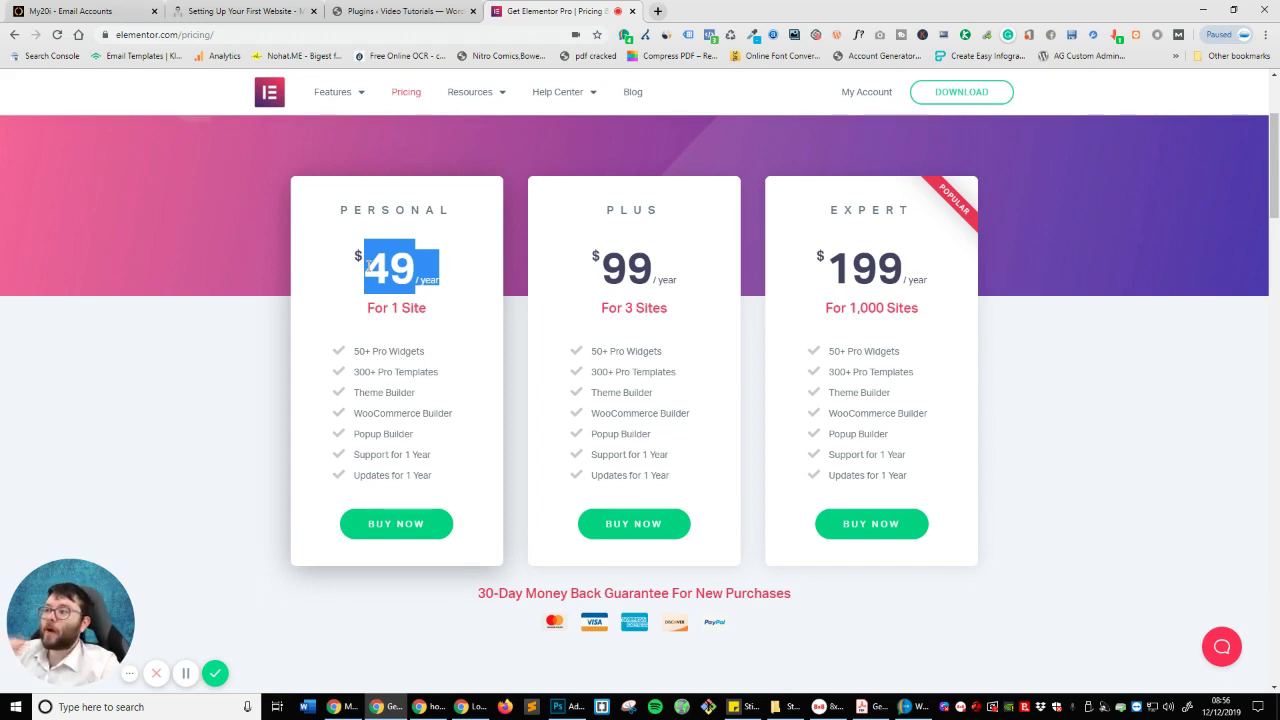
left_click_drag(420, 262, 404, 260)
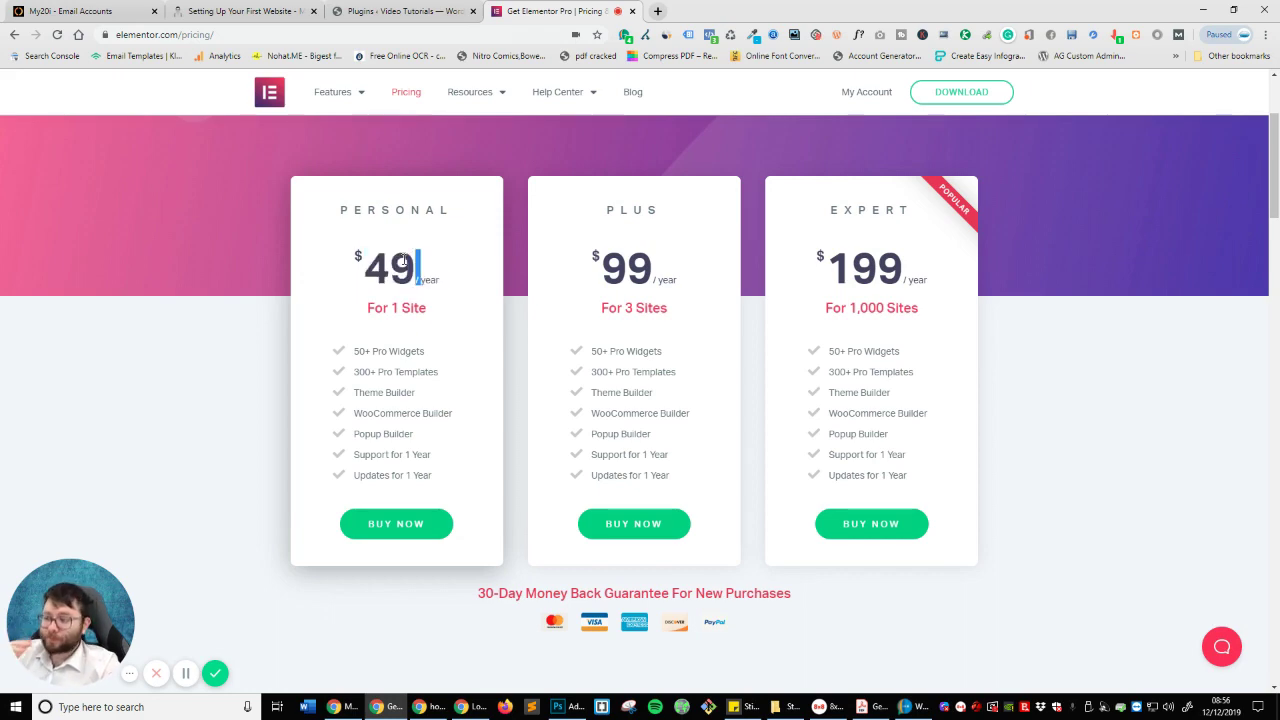
left_click(395, 11)
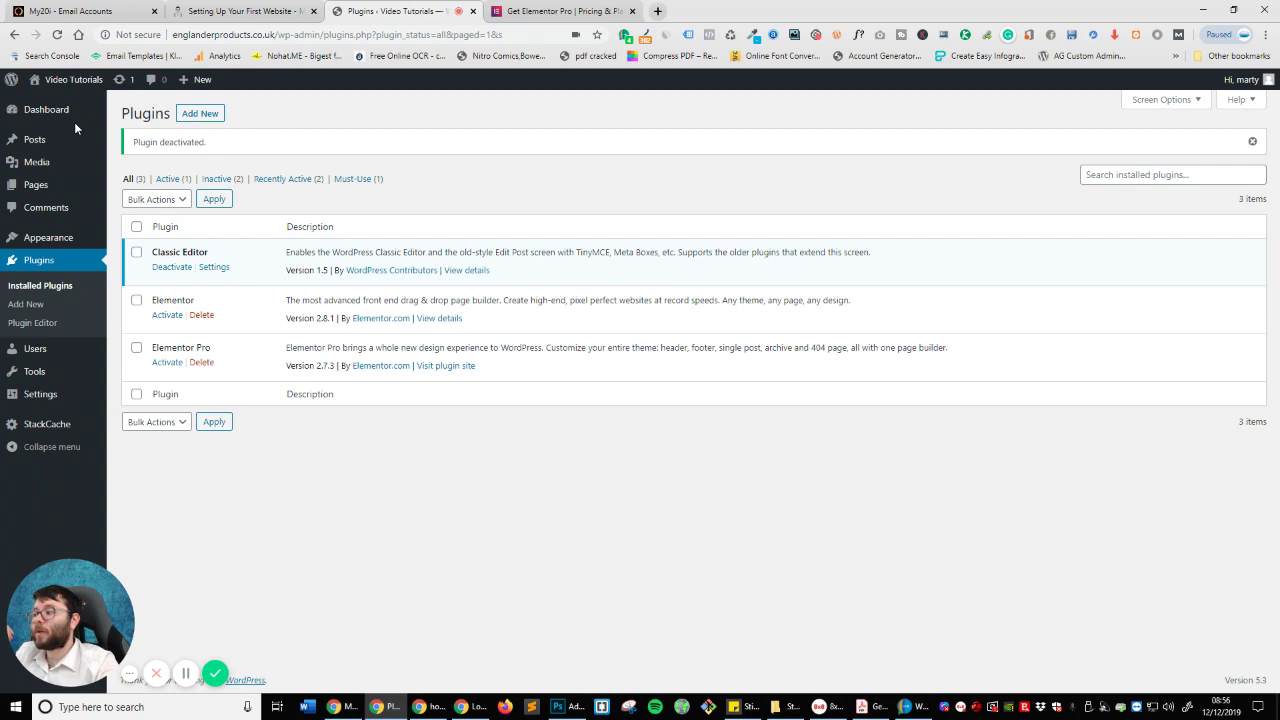
Step: Hide At a Glance, Activity, Quick Draft, WordPress Events and News, and Welcome via Screen Options
left_click(46, 109)
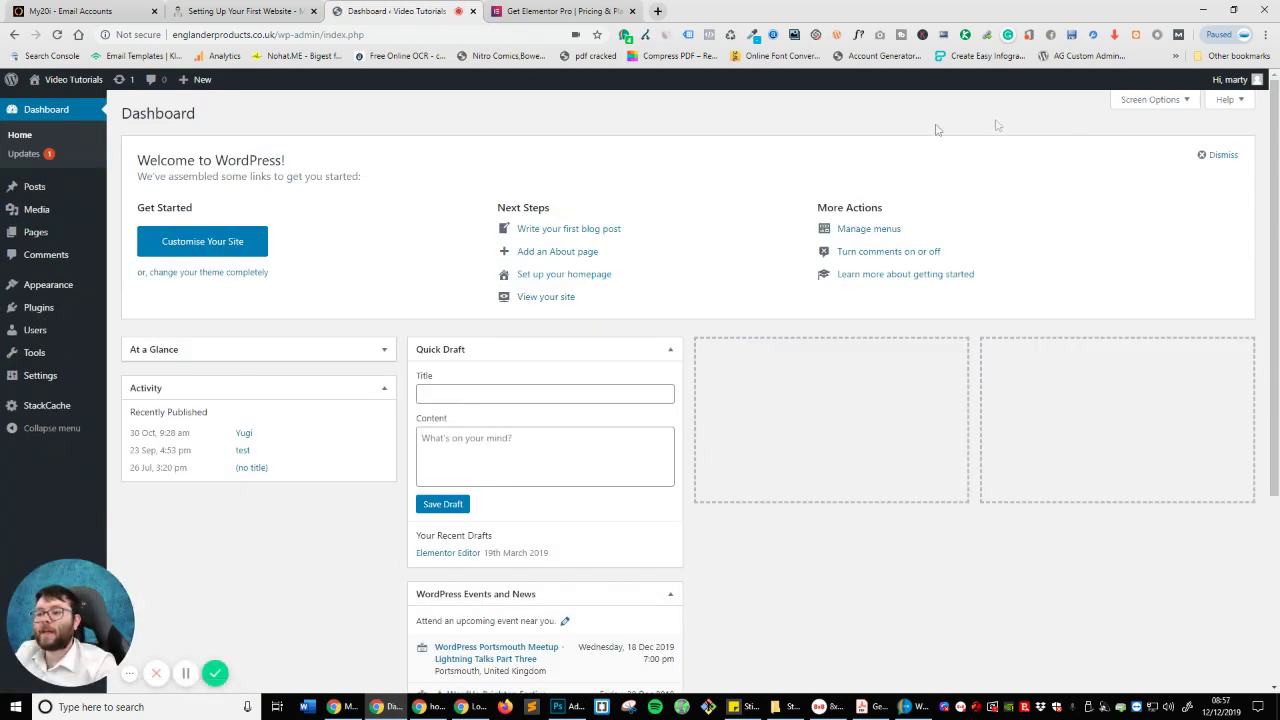
left_click(1168, 102)
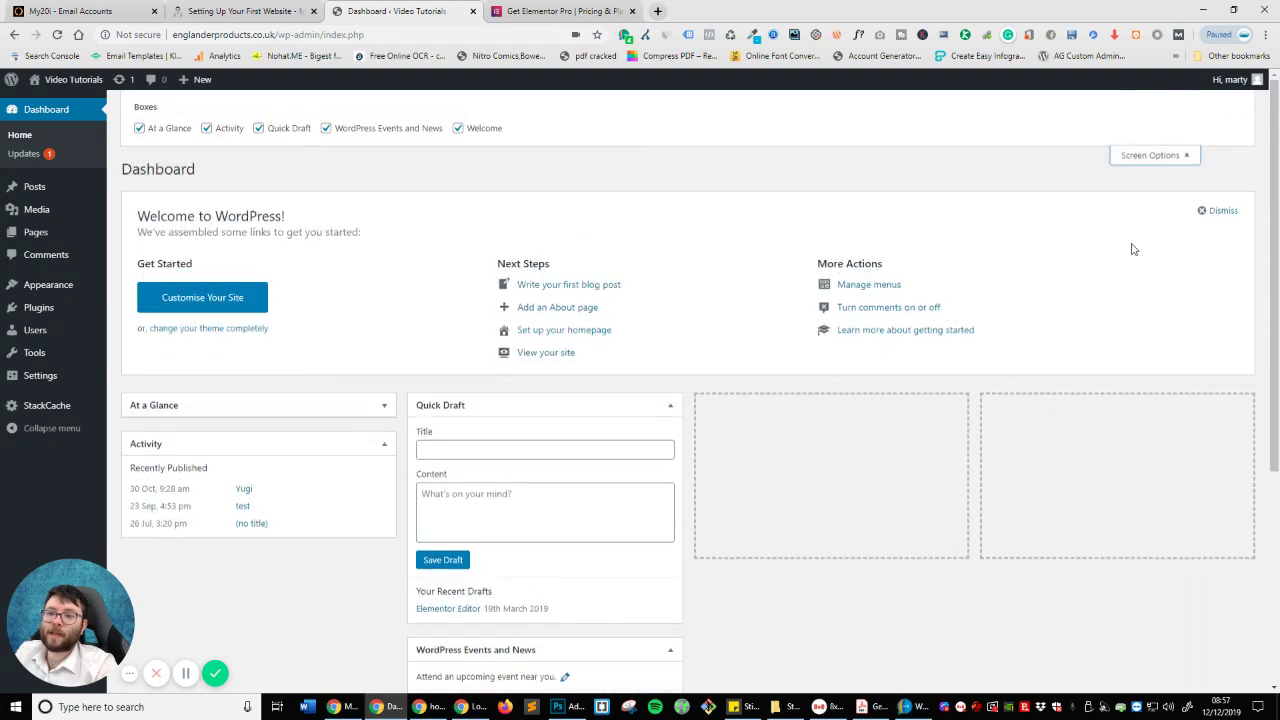
left_click(160, 130)
left_click(222, 130)
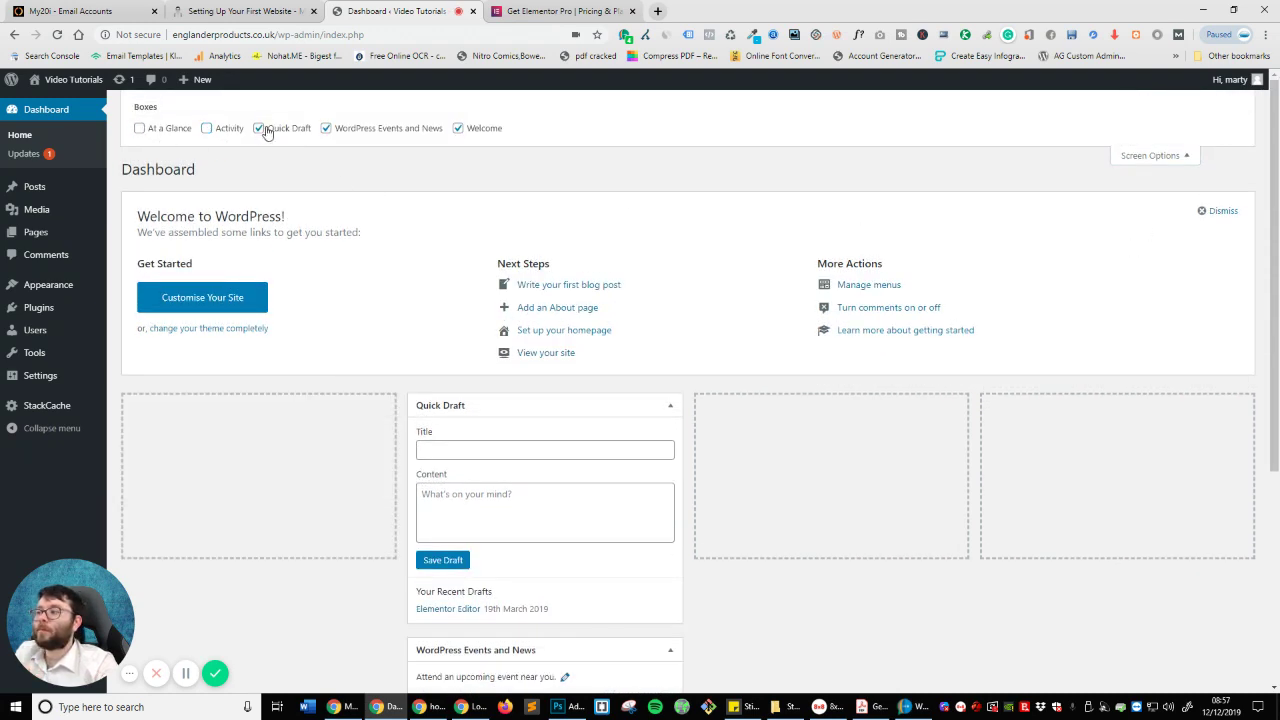
left_click(265, 130)
left_click(340, 130)
left_click(475, 130)
left_click(1160, 156)
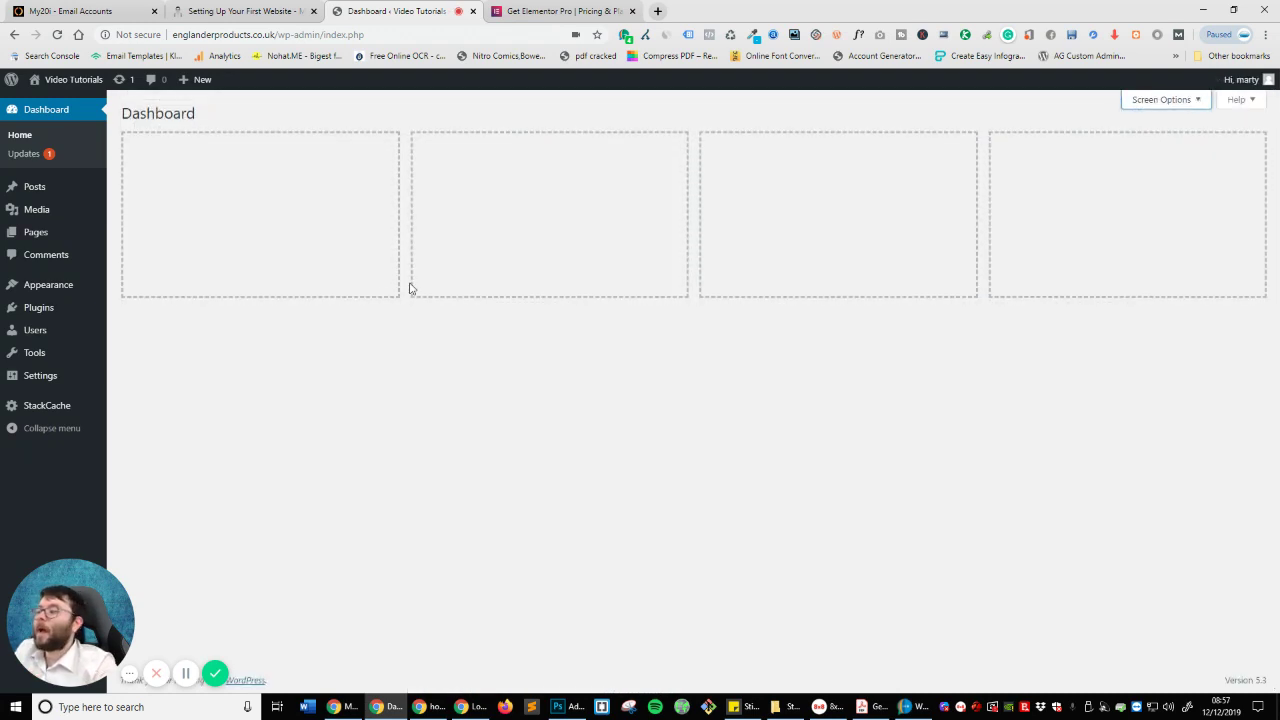
Step: Search Add Plugins for 'elementor' and activate Elementor Page Builder
left_click(65, 307)
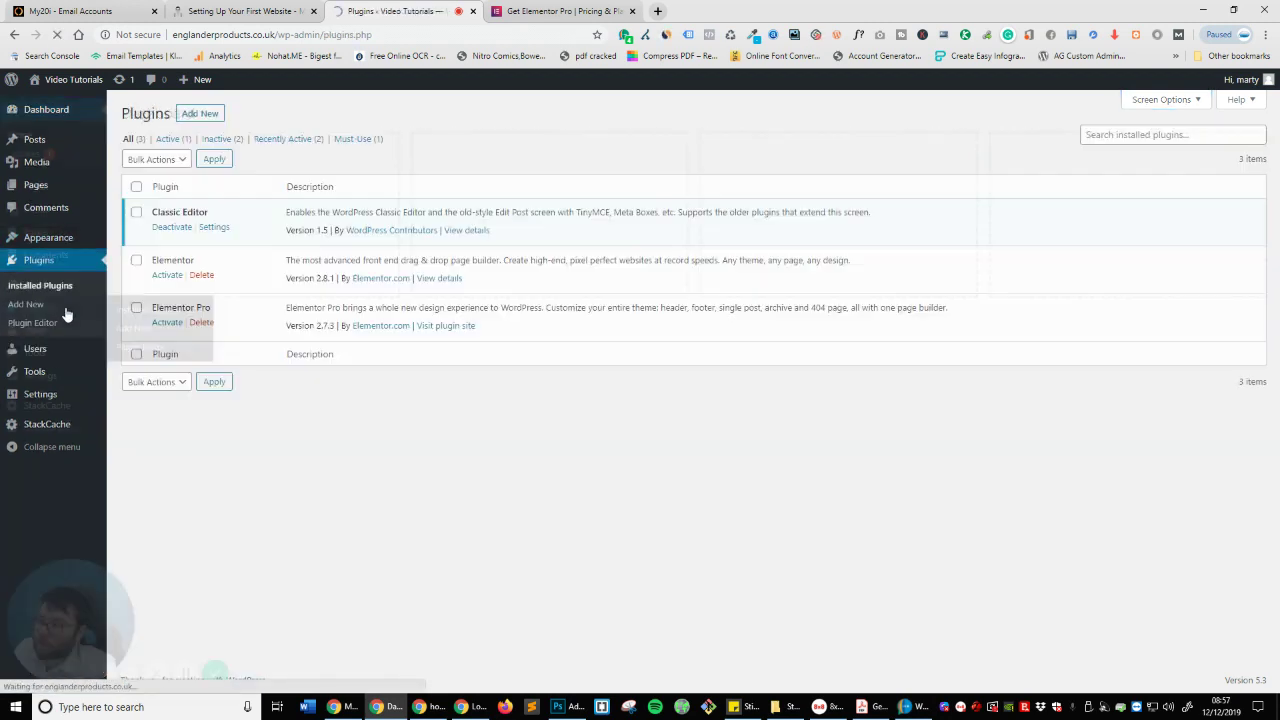
left_click(202, 113)
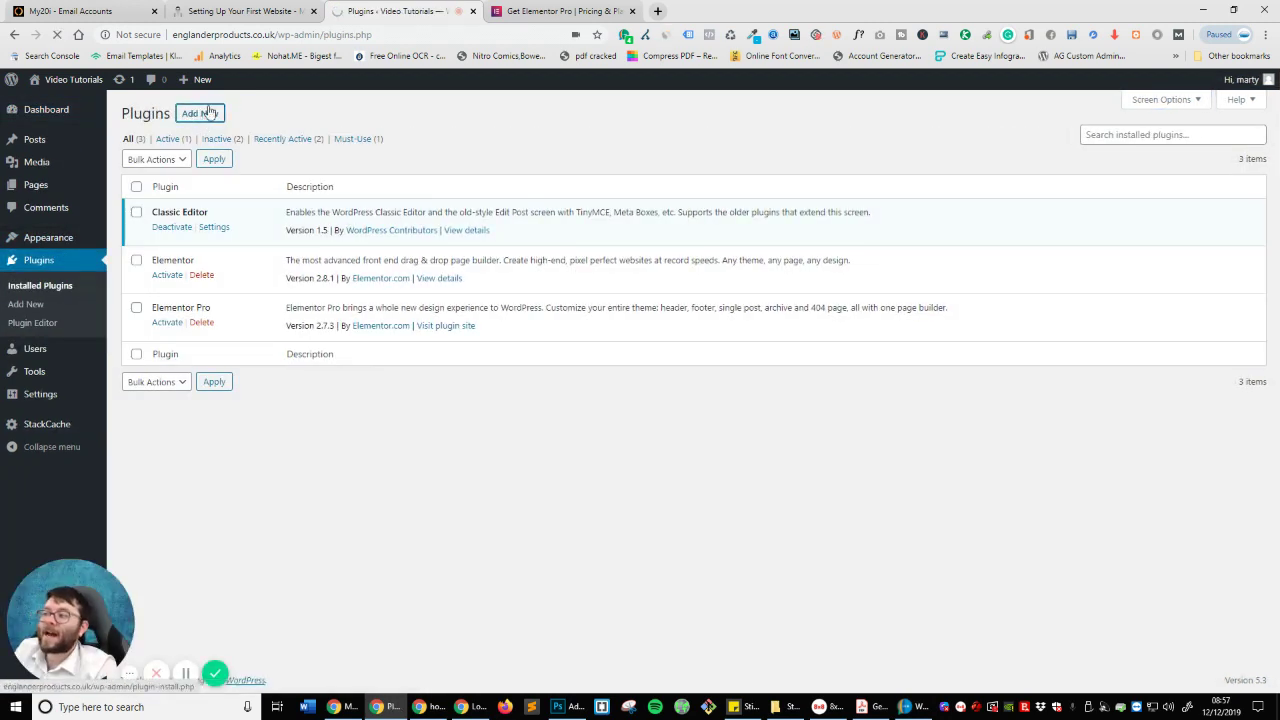
left_click(1113, 151)
type("elementor")
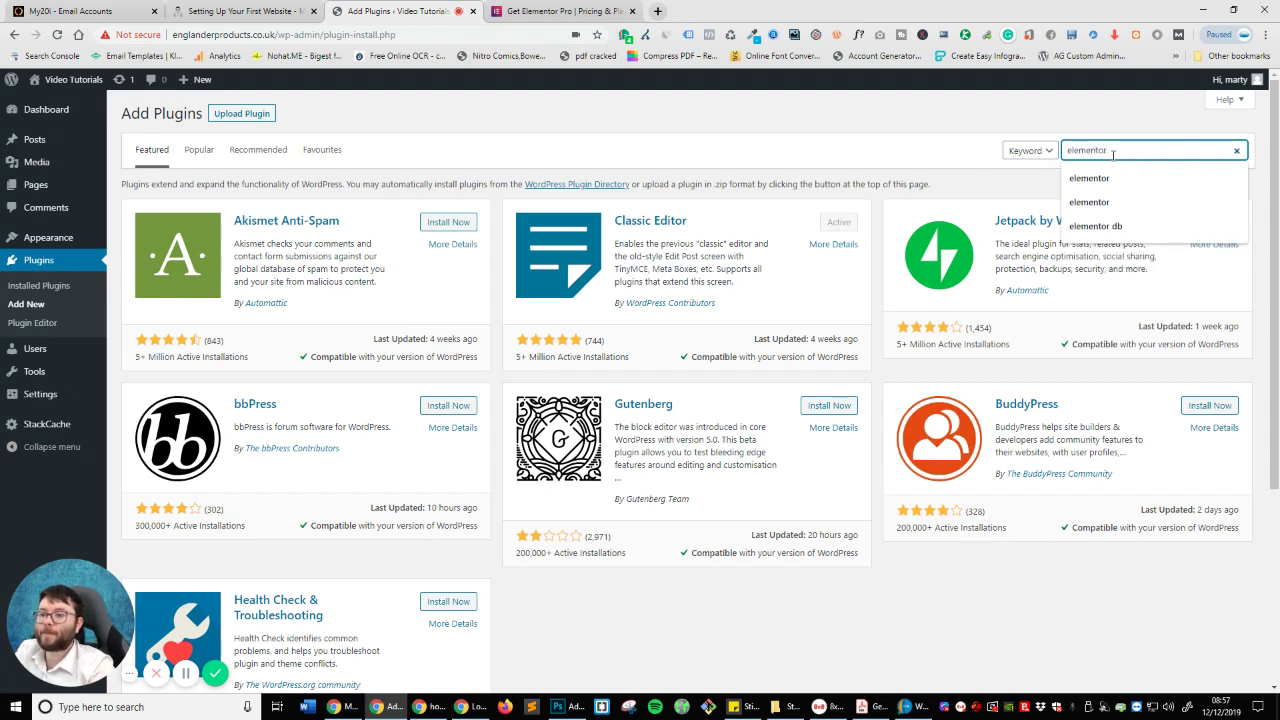
key("Return")
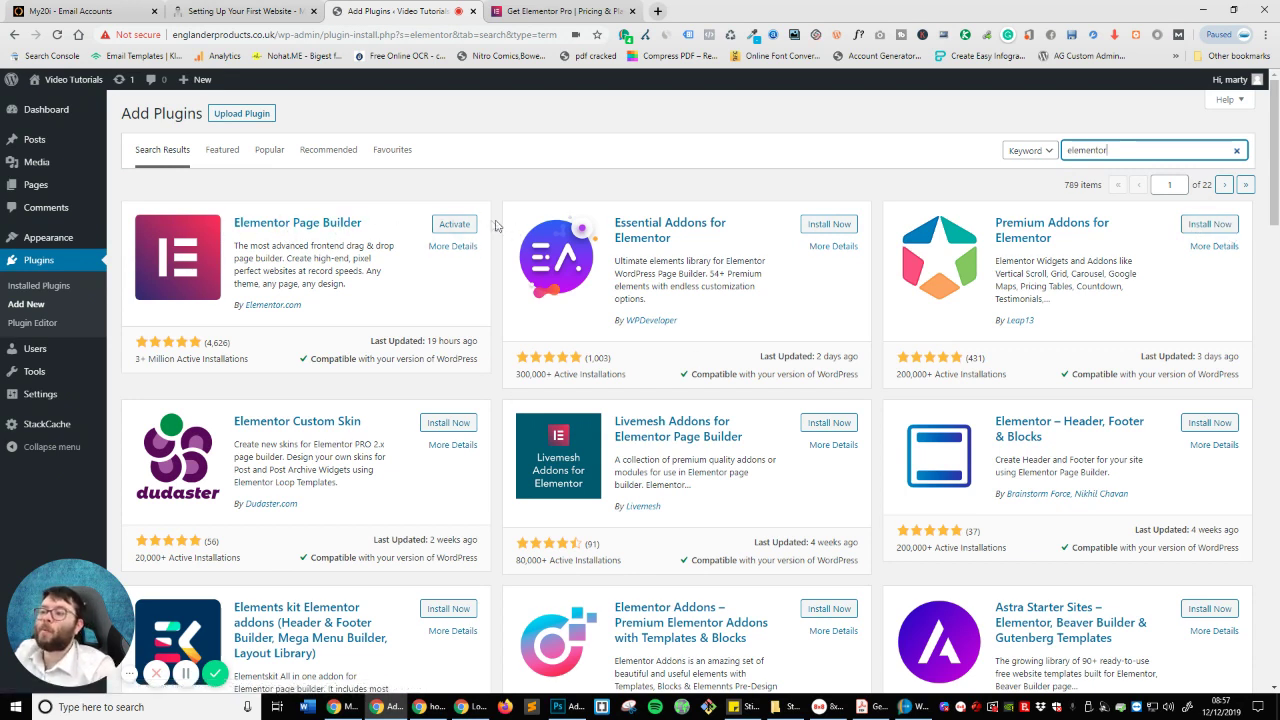
left_click(450, 226)
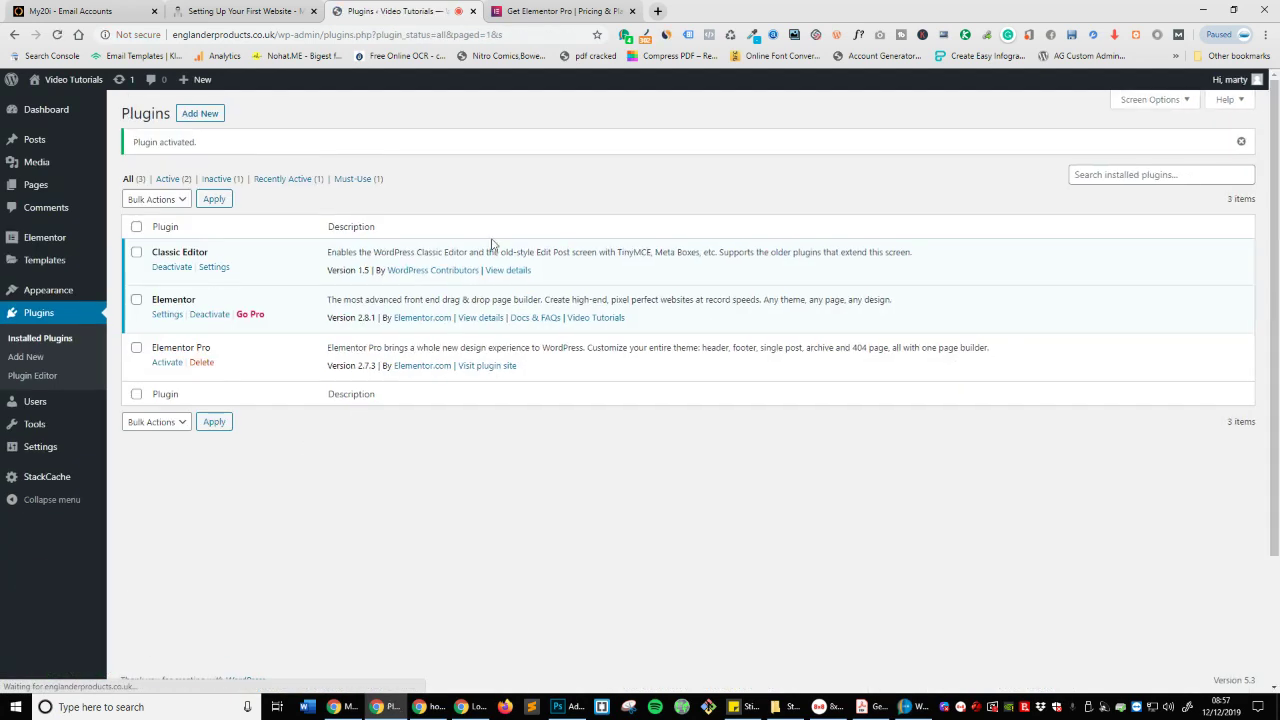
Step: Return to Add Plugins and bring up the Upload Plugin panel for a .zip file
left_click(531, 8)
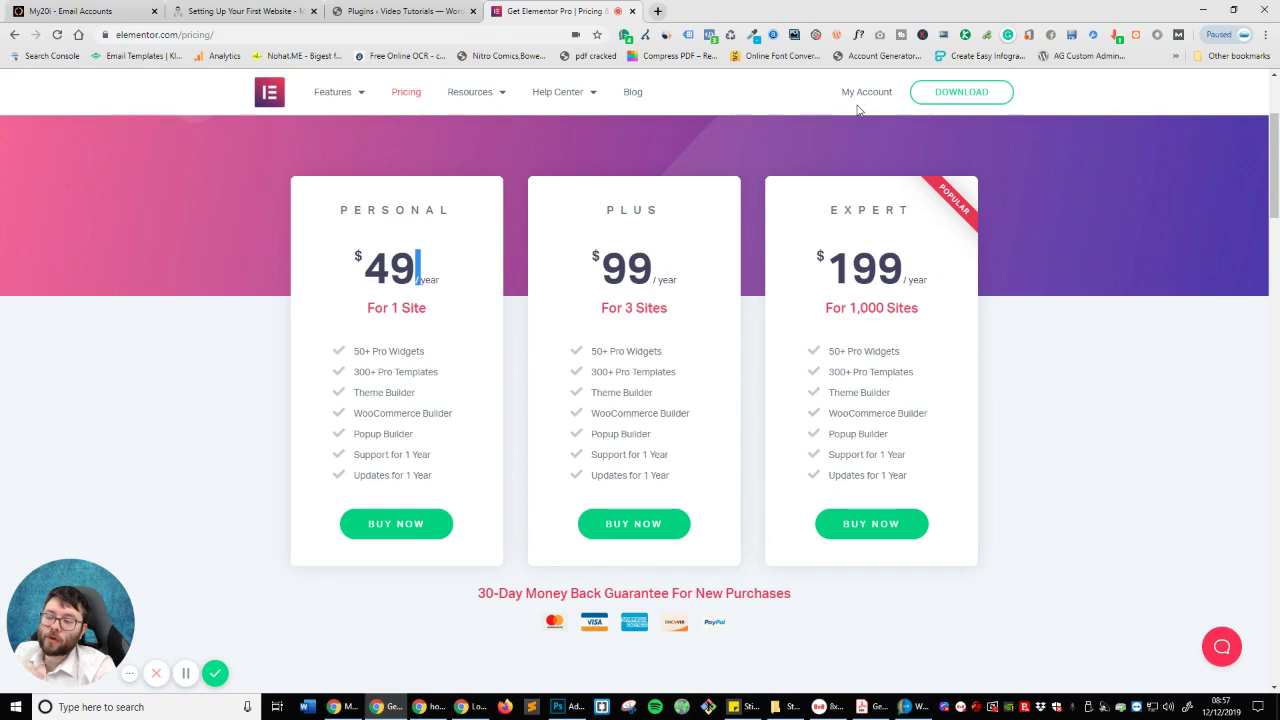
left_click(395, 11)
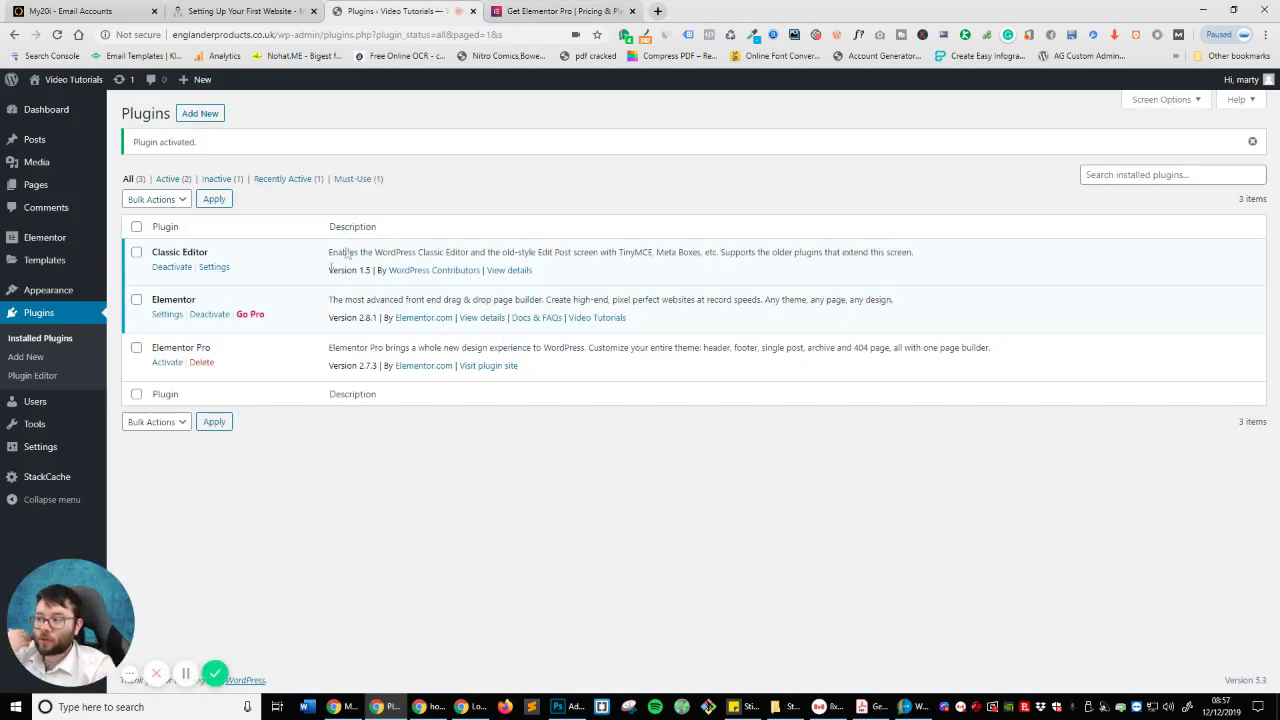
left_click(200, 114)
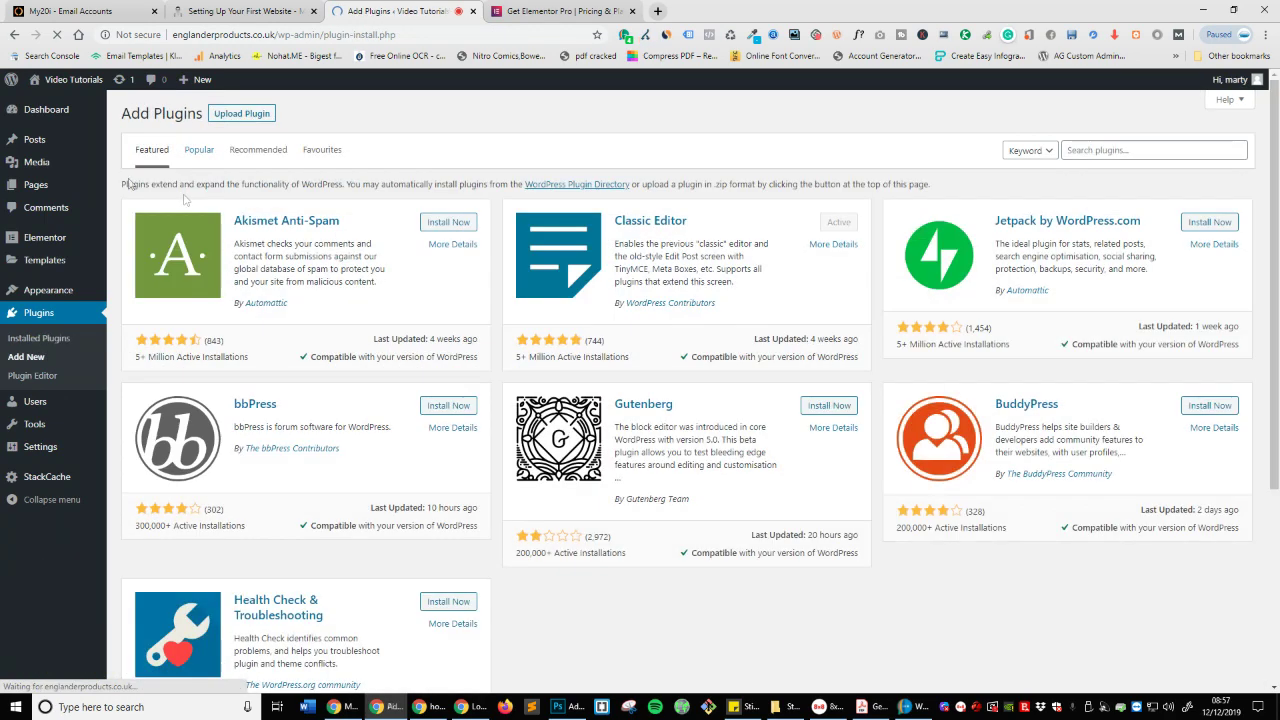
left_click(241, 114)
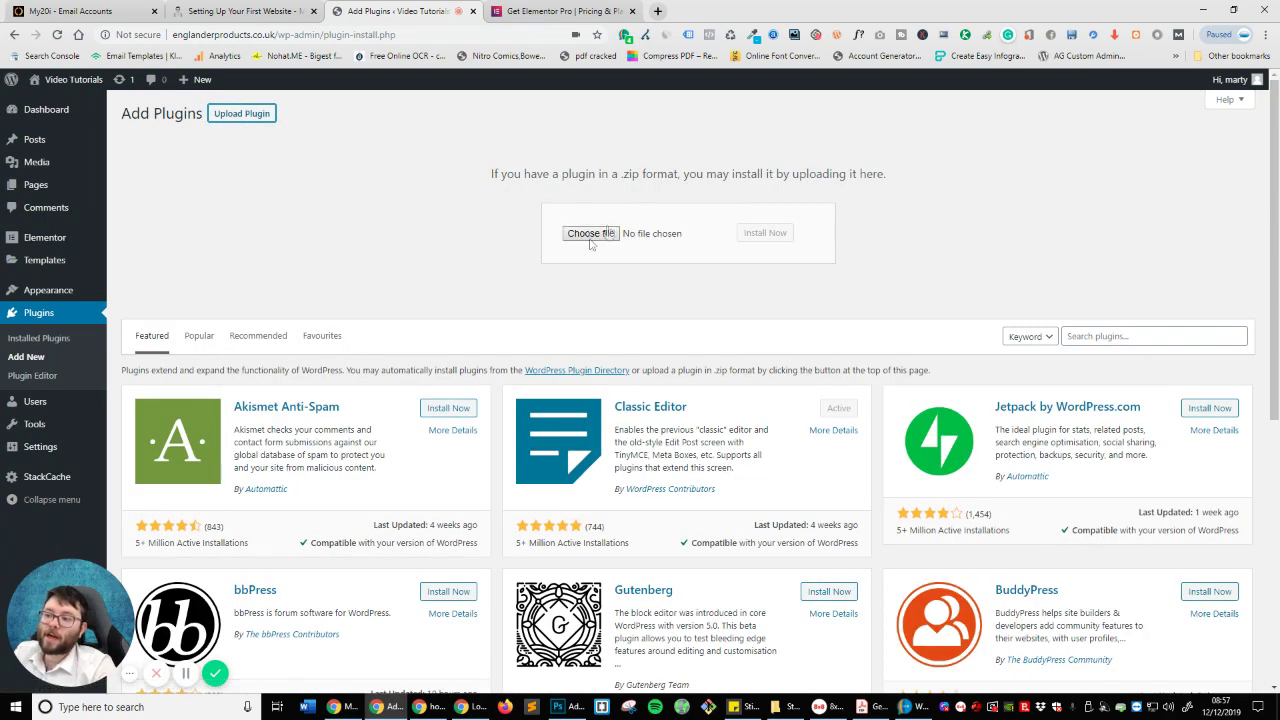
Step: Activate the Elementor Pro plugin from the Installed Plugins list
left_click(560, 11)
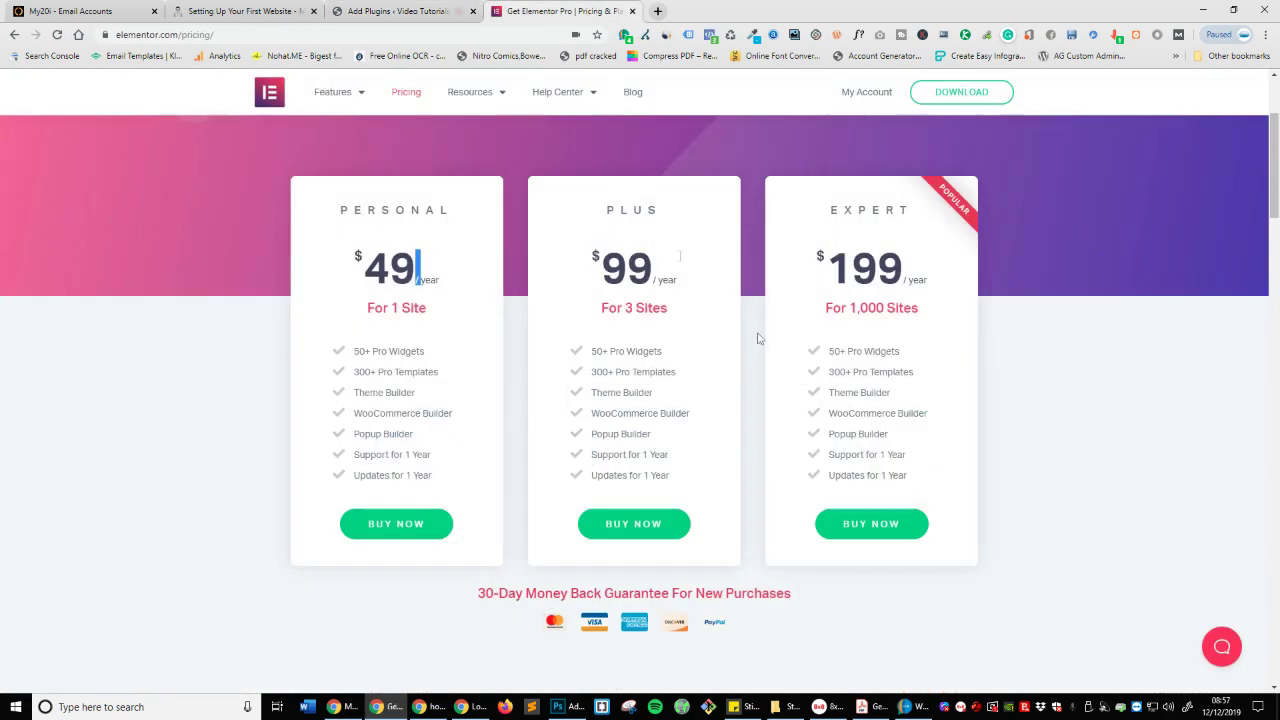
left_click(400, 11)
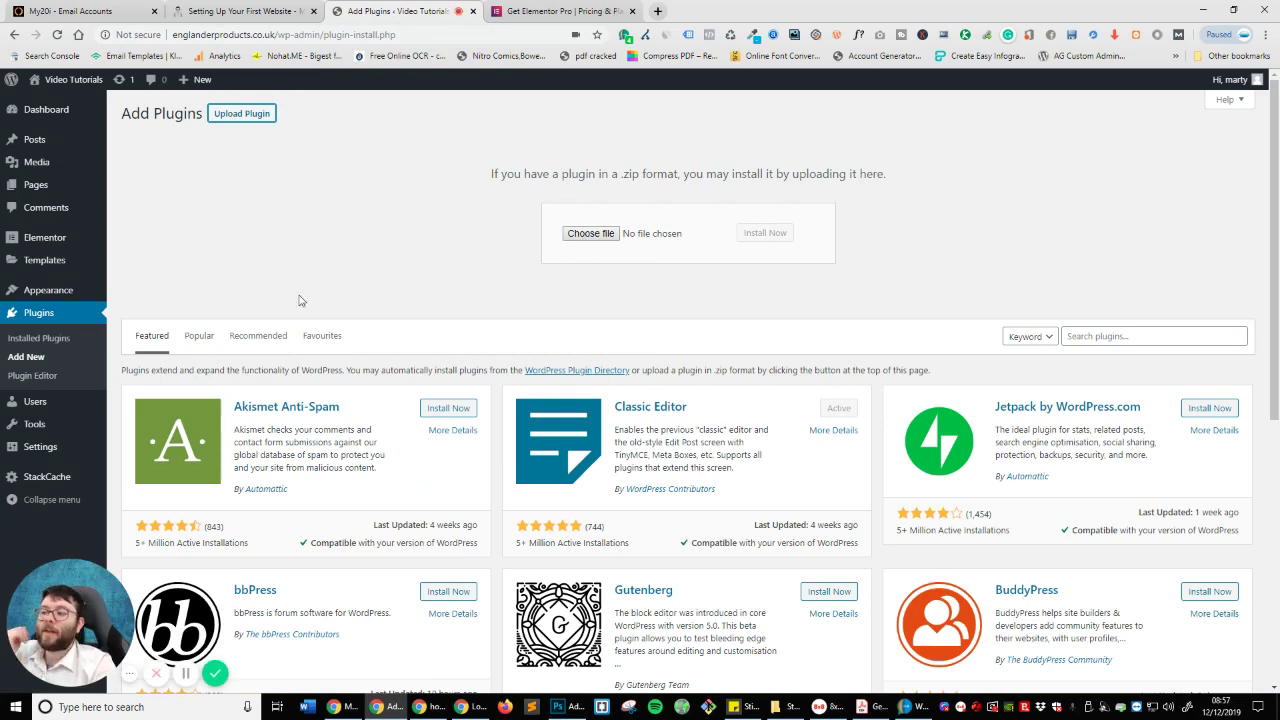
left_click(66, 340)
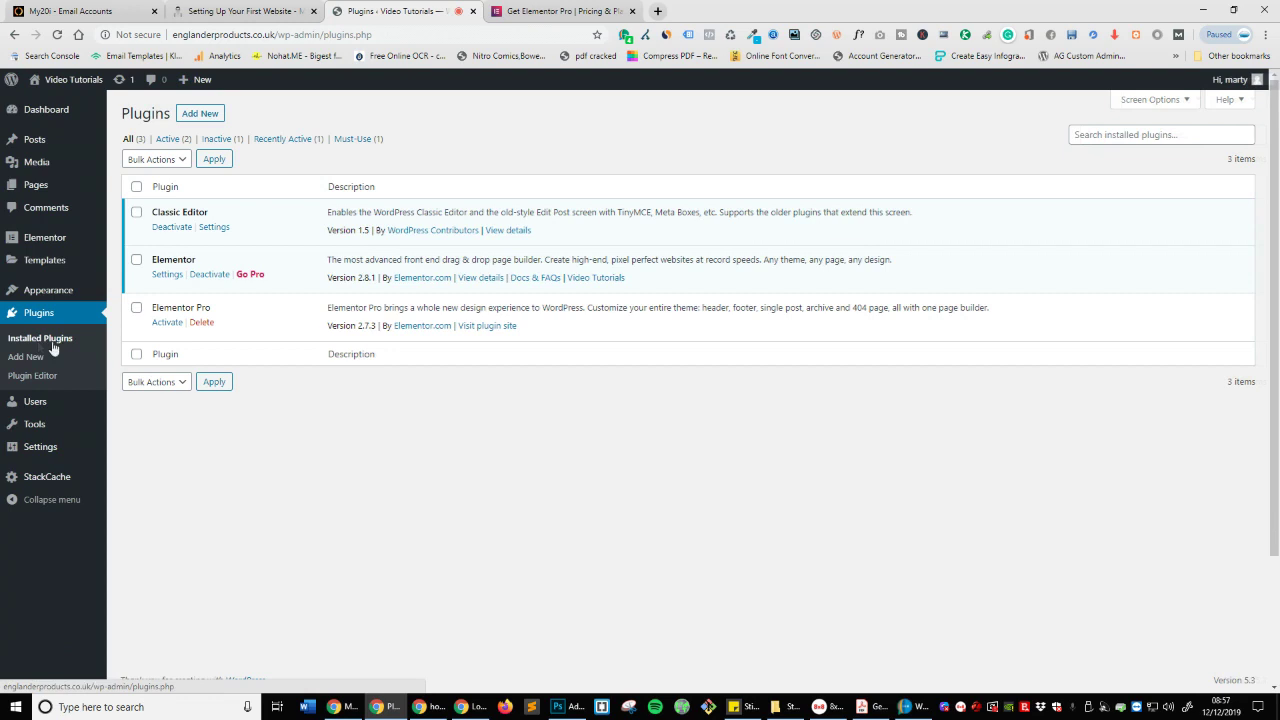
left_click(166, 322)
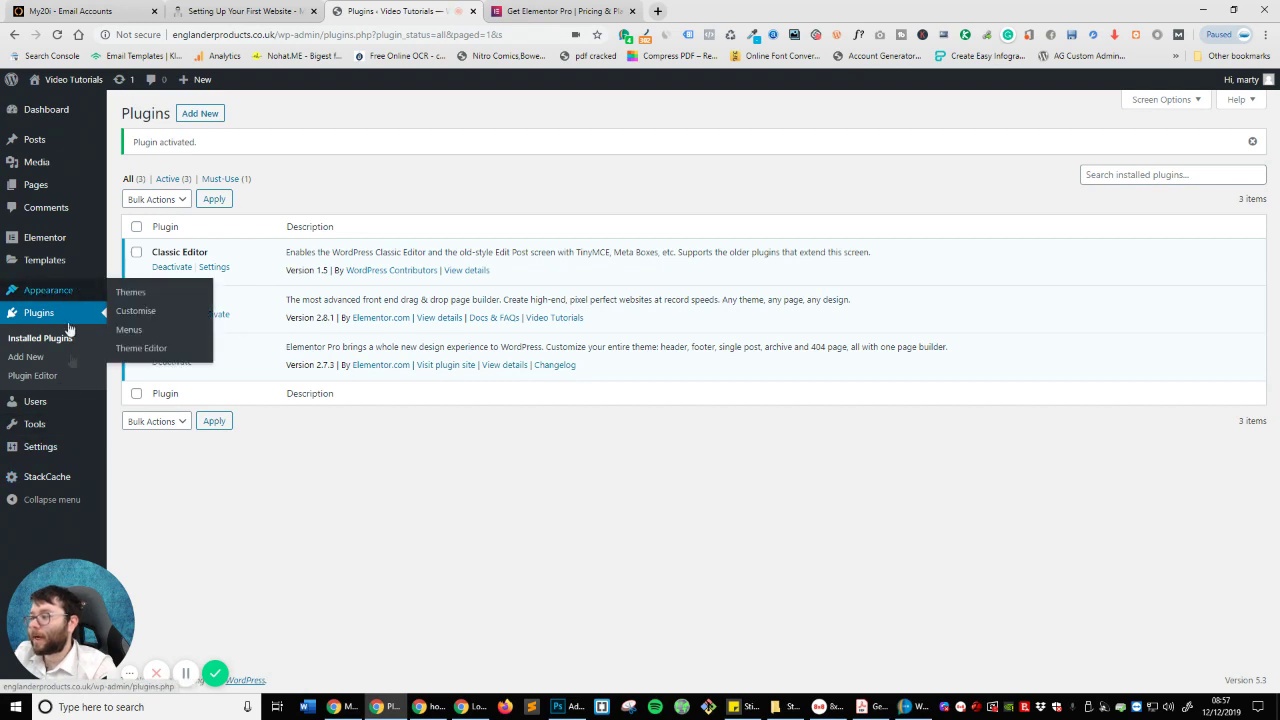
Step: Check on the Elementor License page that the licence status reads Active
mouse_move(101, 463)
mouse_move(51, 241)
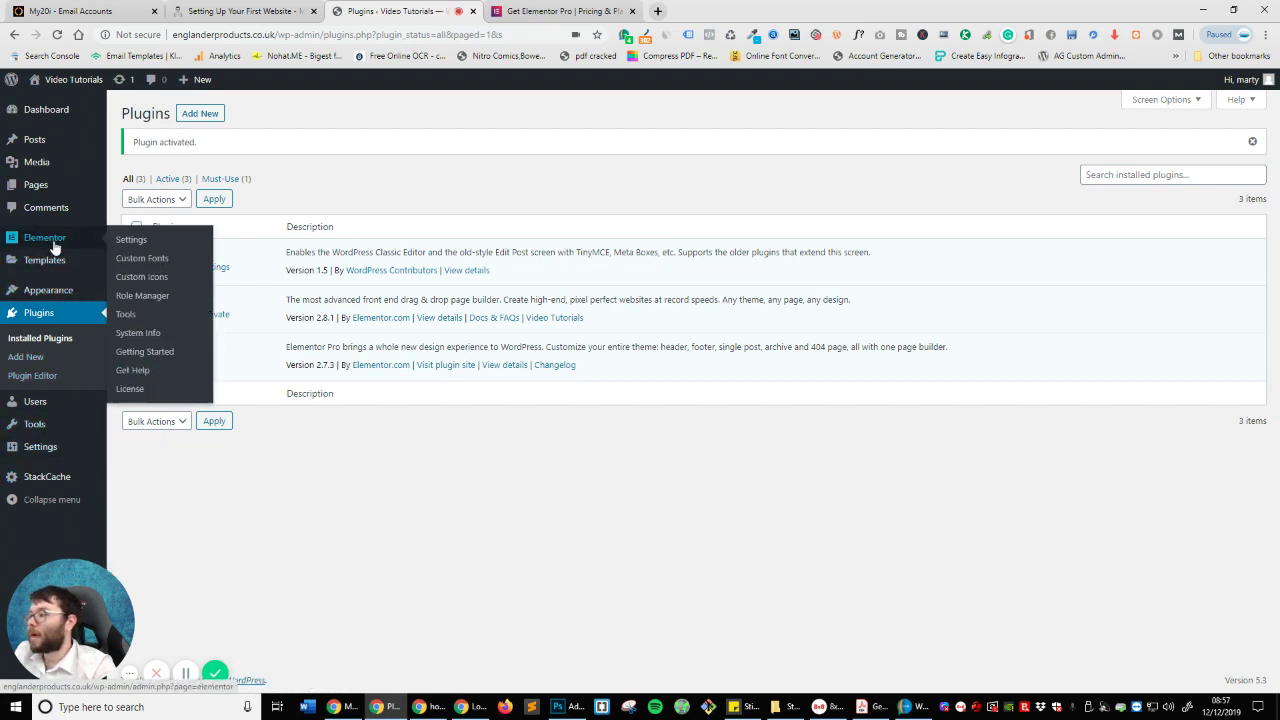
left_click(143, 397)
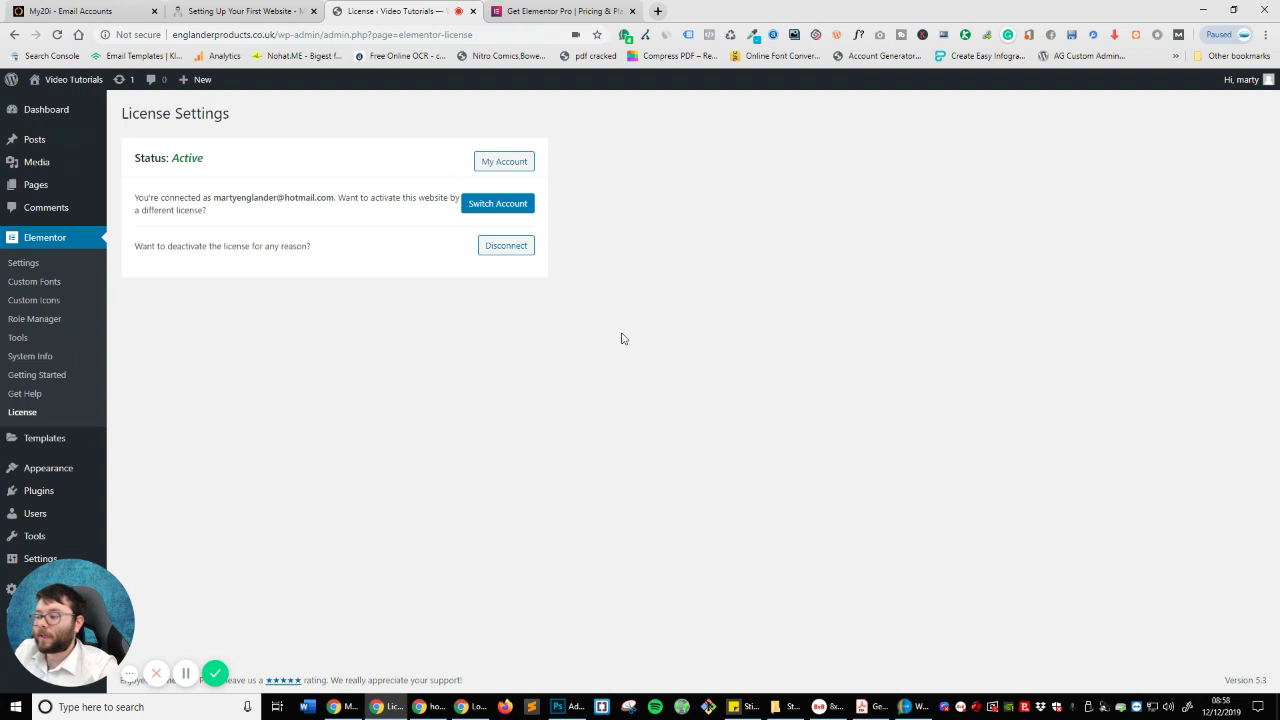
left_click_drag(77, 637, 393, 637)
left_click_drag(597, 637, 1094, 598)
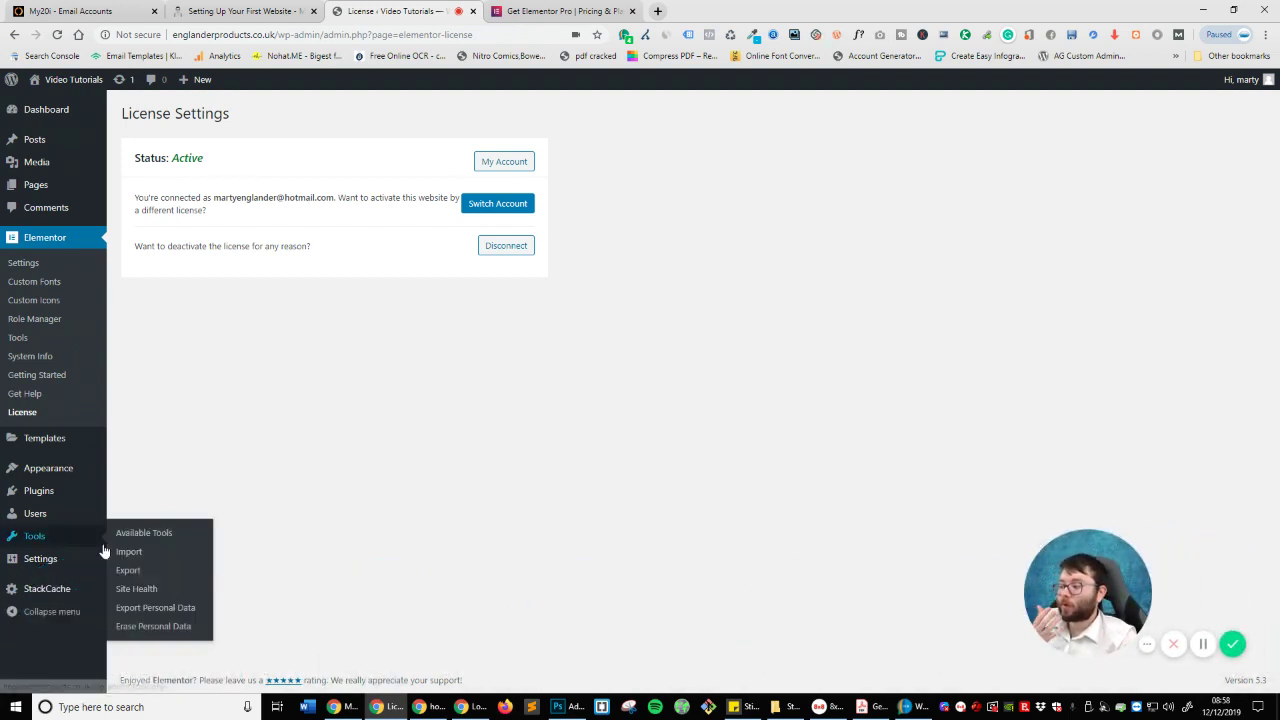
mouse_move(35, 568)
left_click(128, 518)
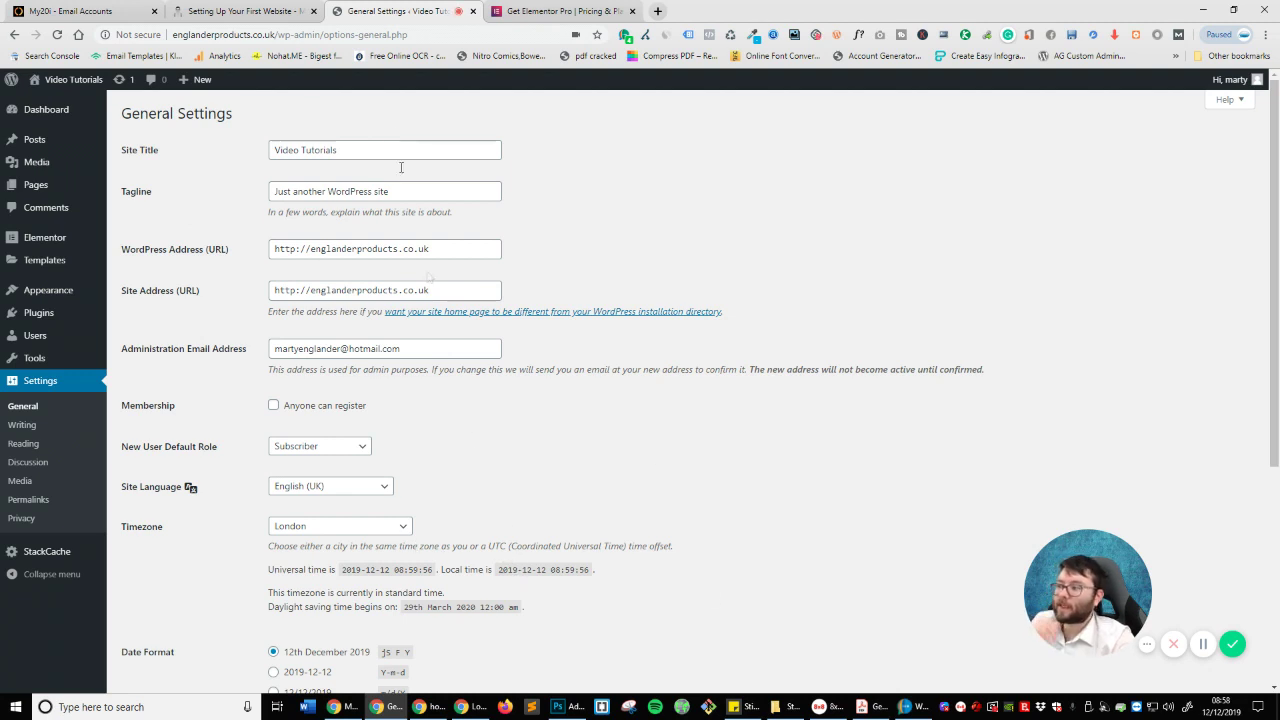
Step: Change the site title to 'My CV' and the tagline to 'Please Contact Me With Any Questions', then save
left_click_drag(383, 151, 237, 136)
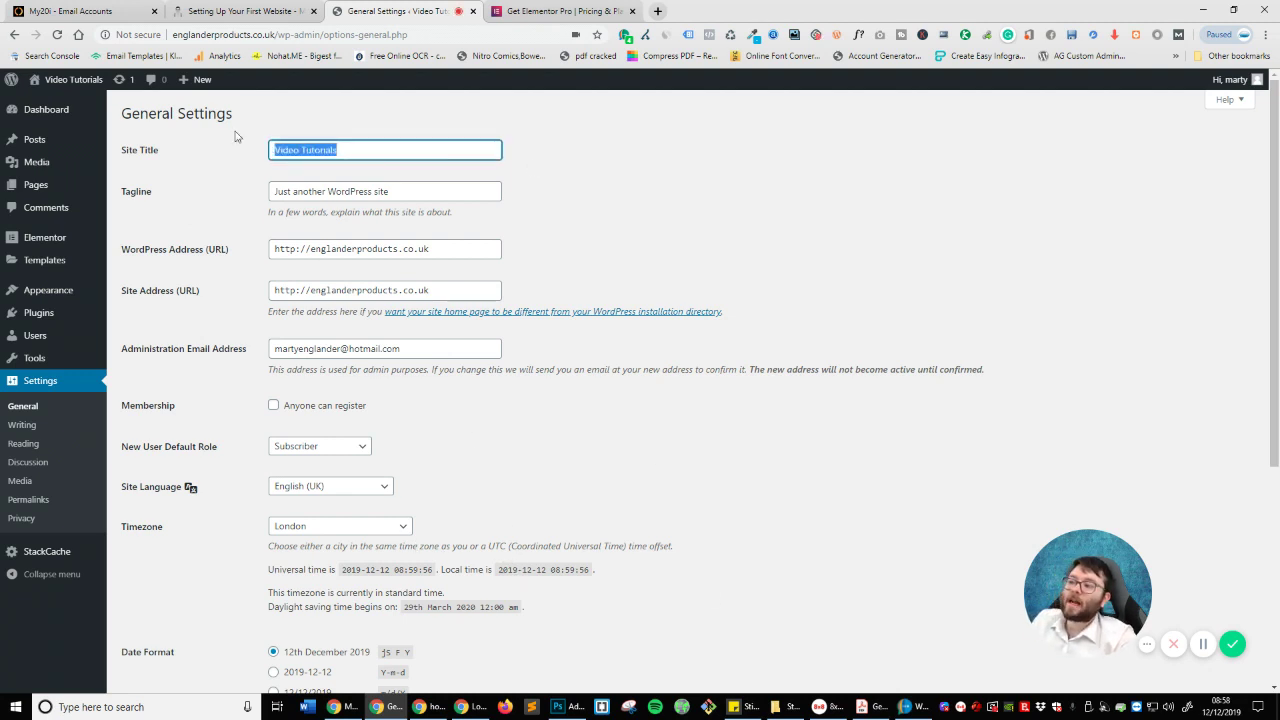
type("My CV")
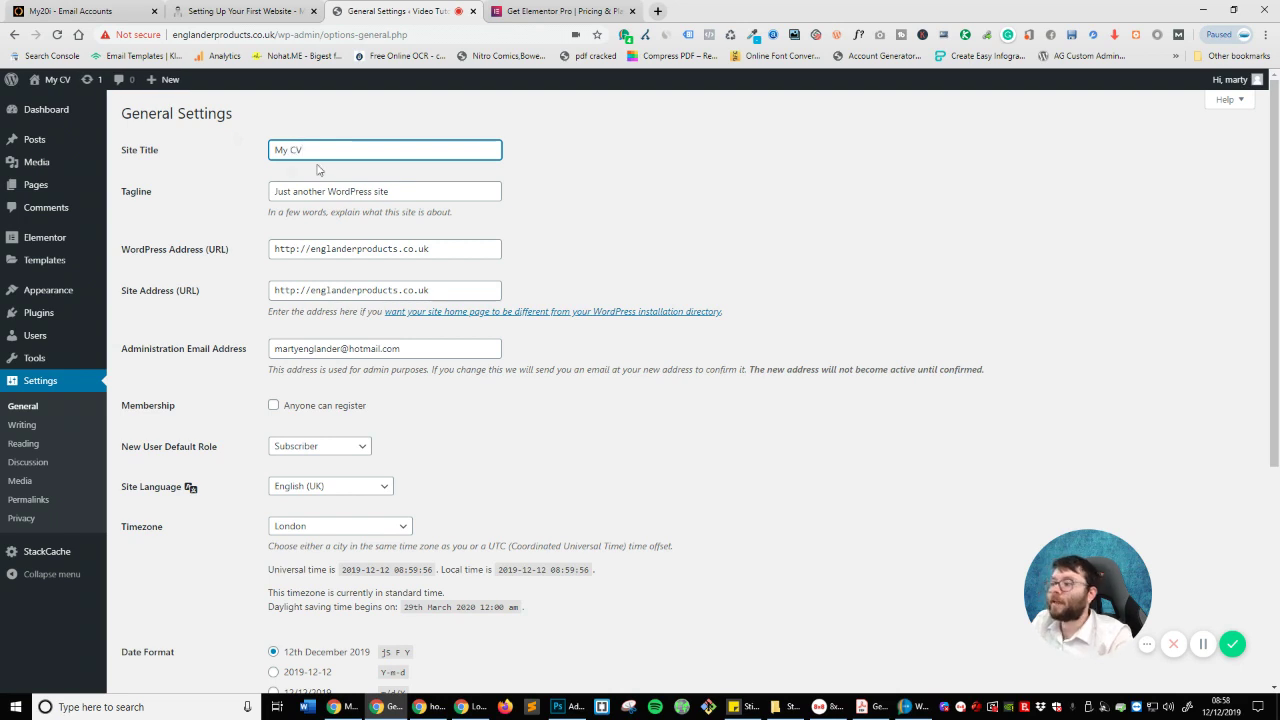
key("Tab")
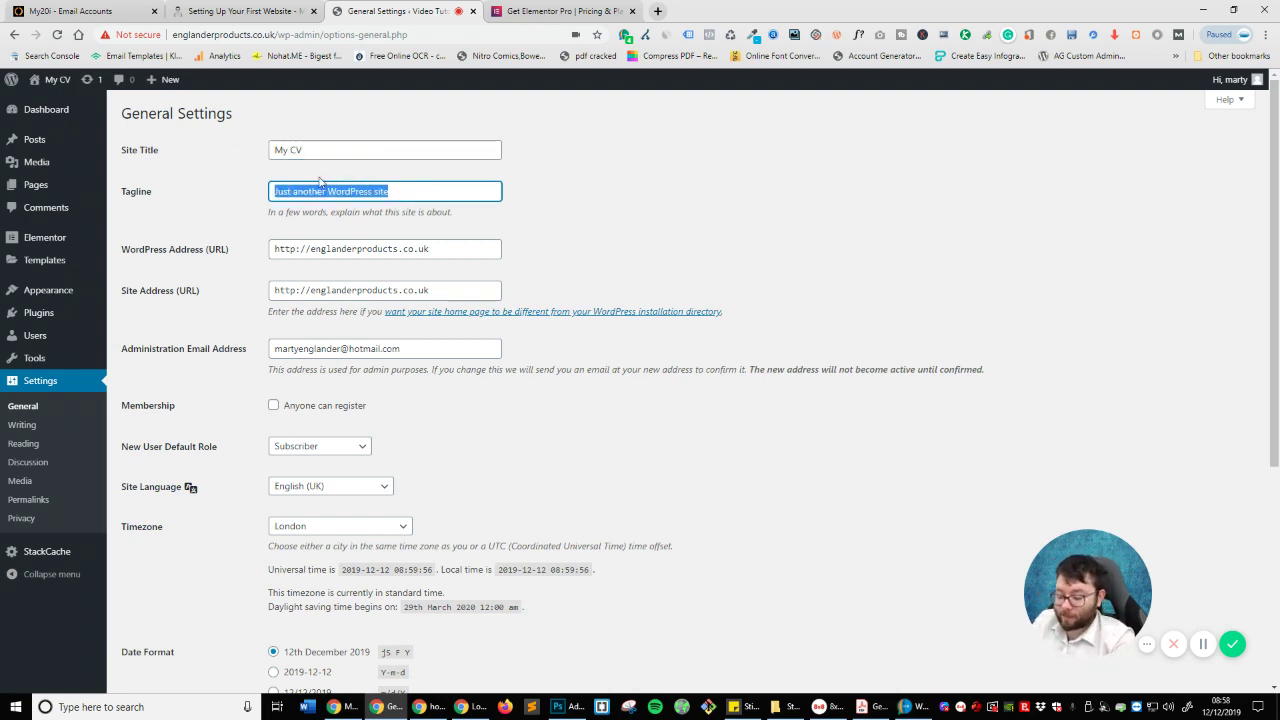
type("Please Contact Me With Any Q")
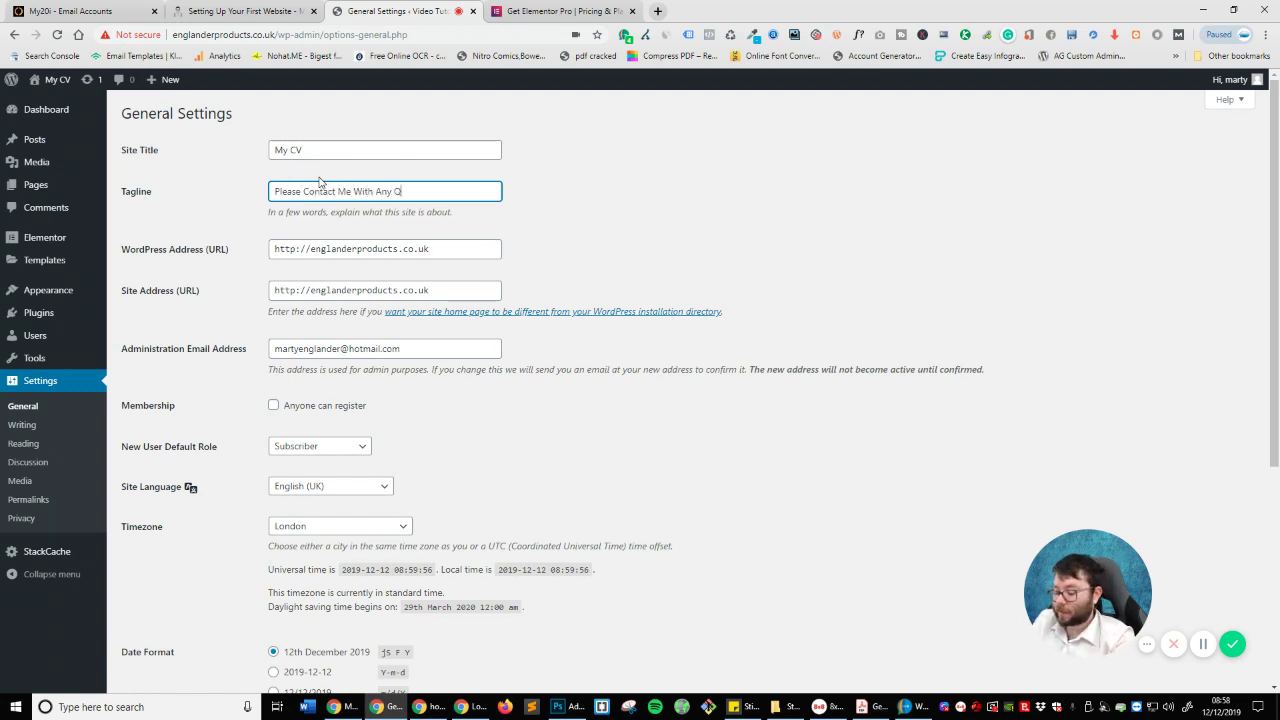
type("ions")
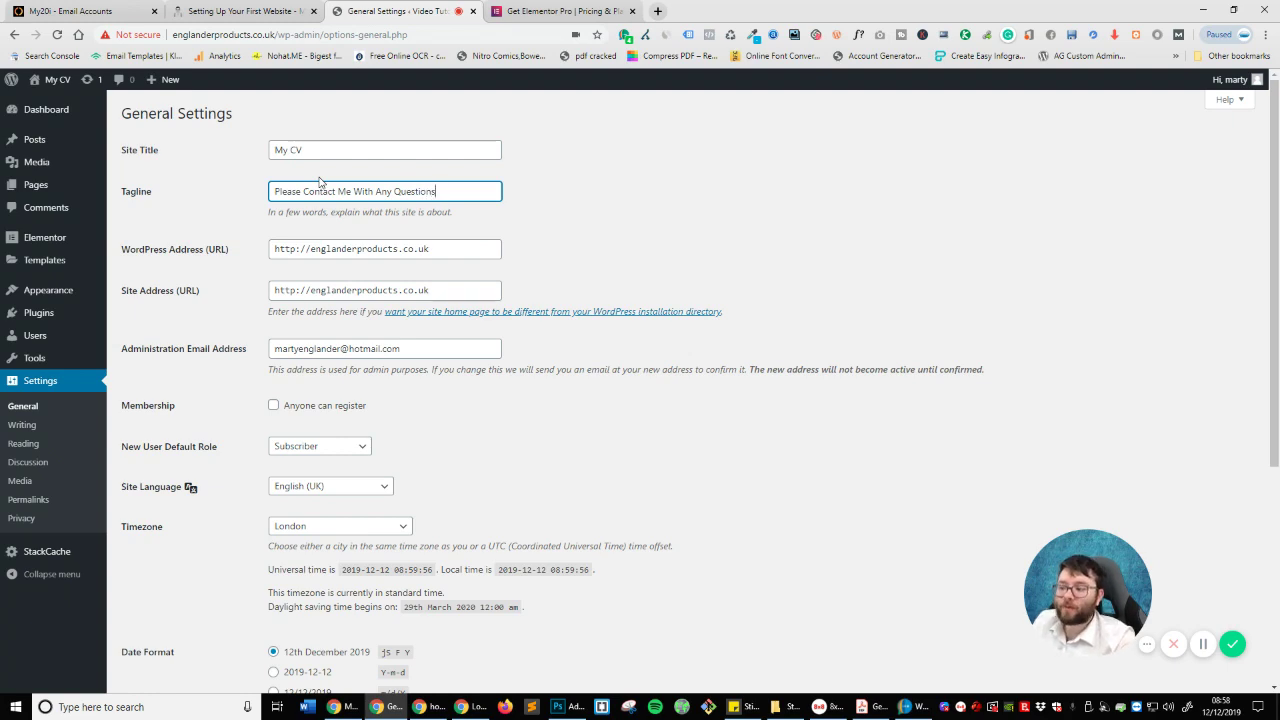
scroll(704, 411, "down", 5)
left_click(171, 624)
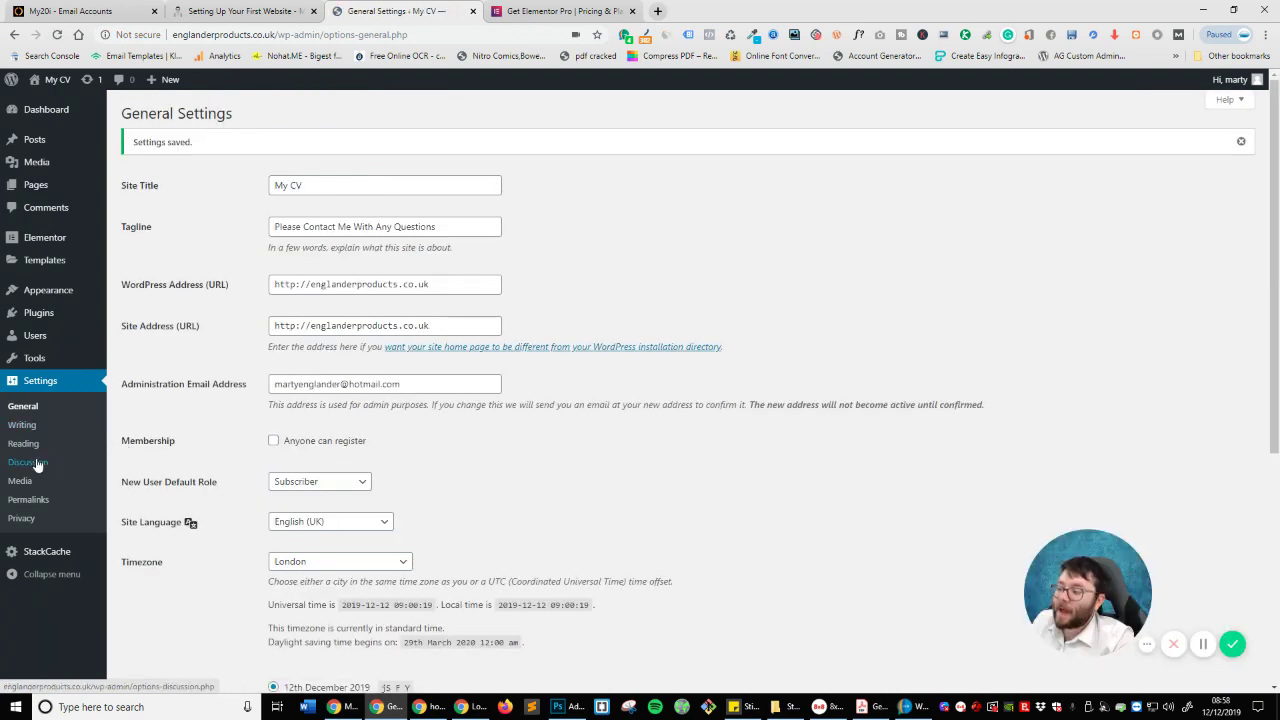
Step: Choose the Post name permalink structure and save the permalink settings
left_click(30, 500)
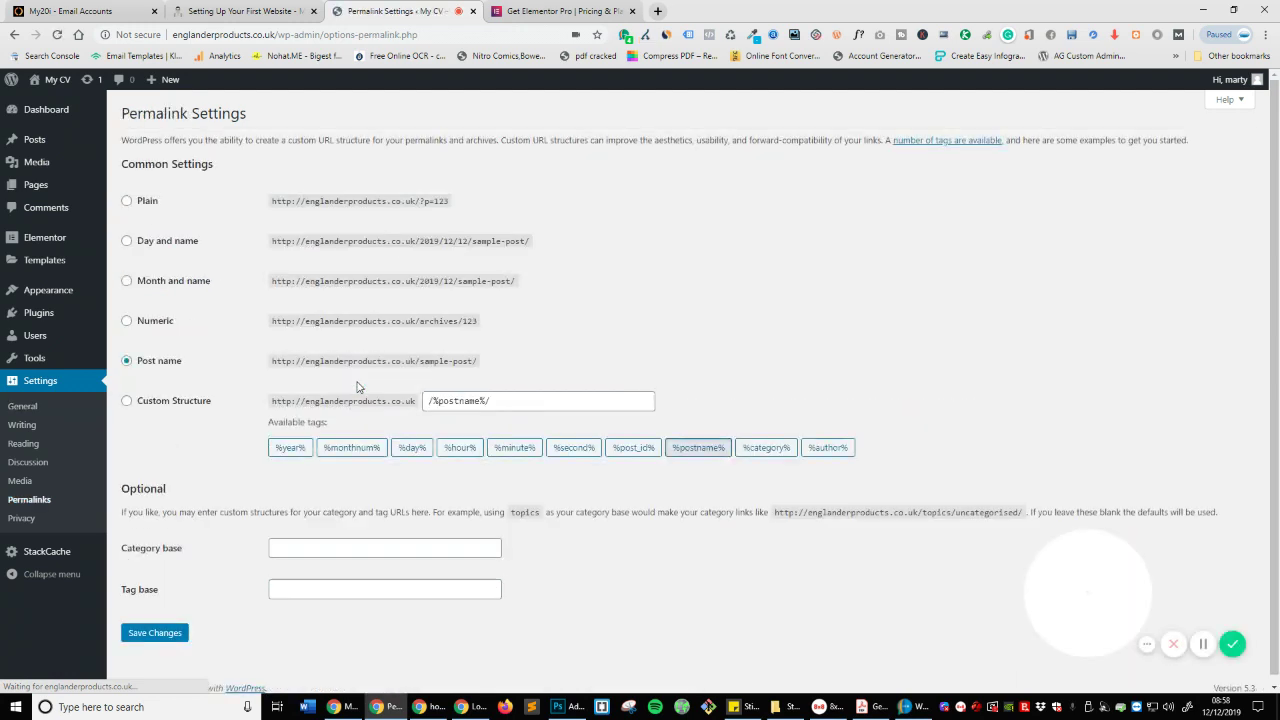
left_click(172, 244)
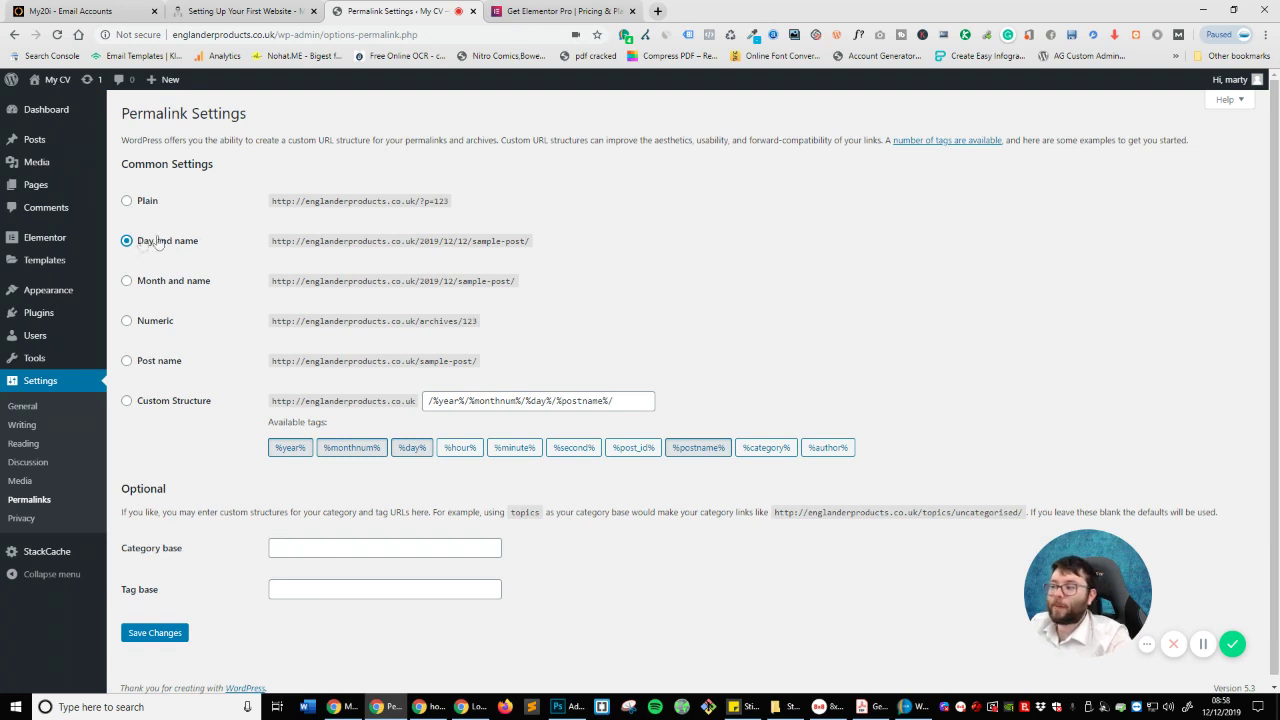
left_click(134, 369)
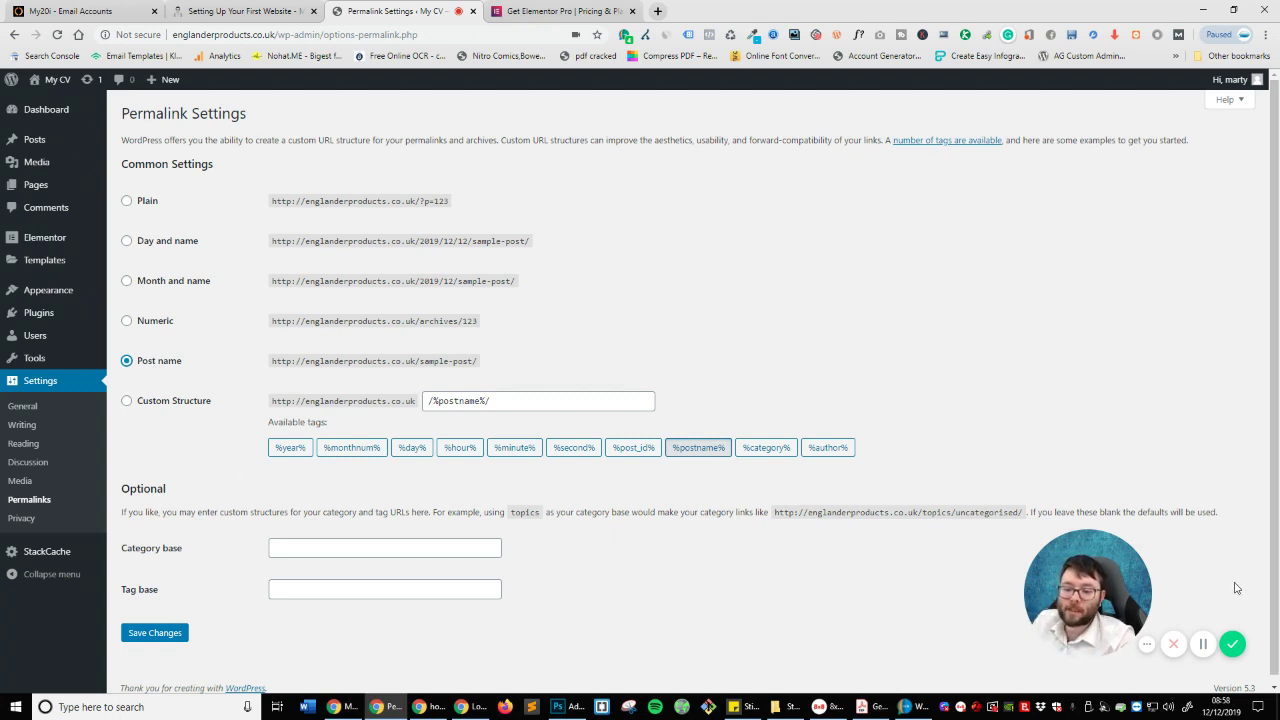
left_click(1201, 645)
left_click(635, 661)
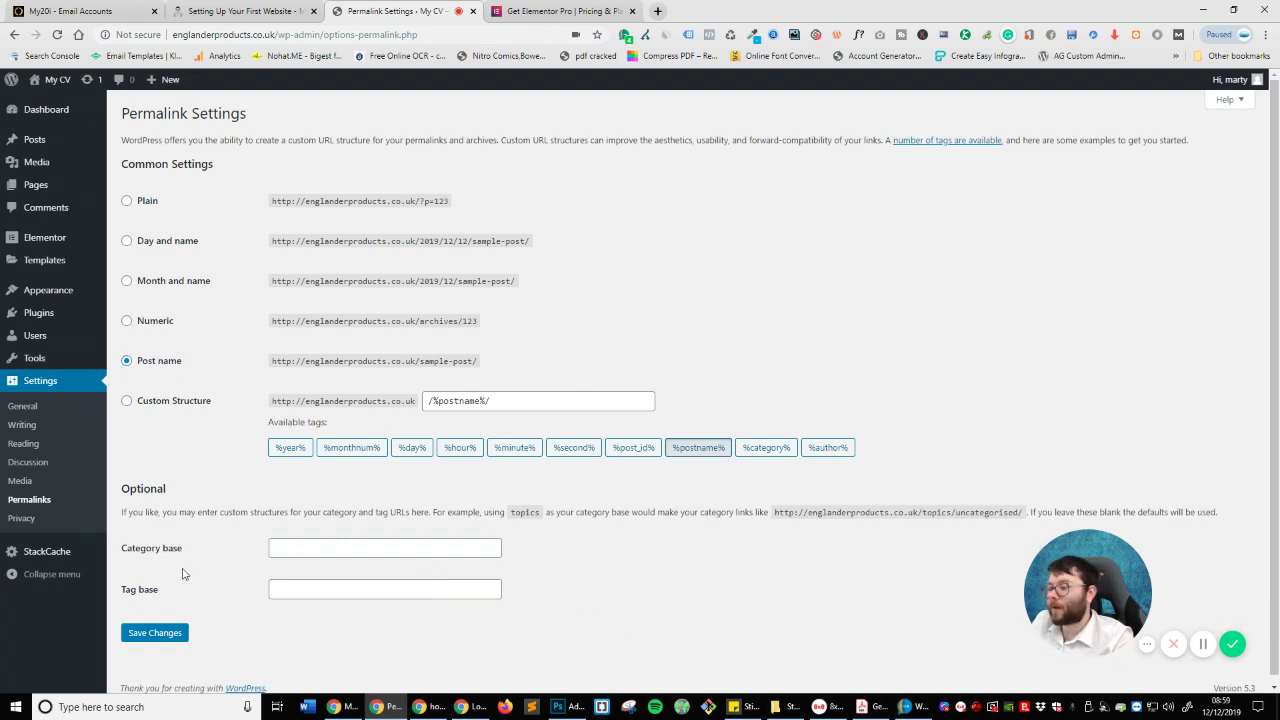
left_click(142, 636)
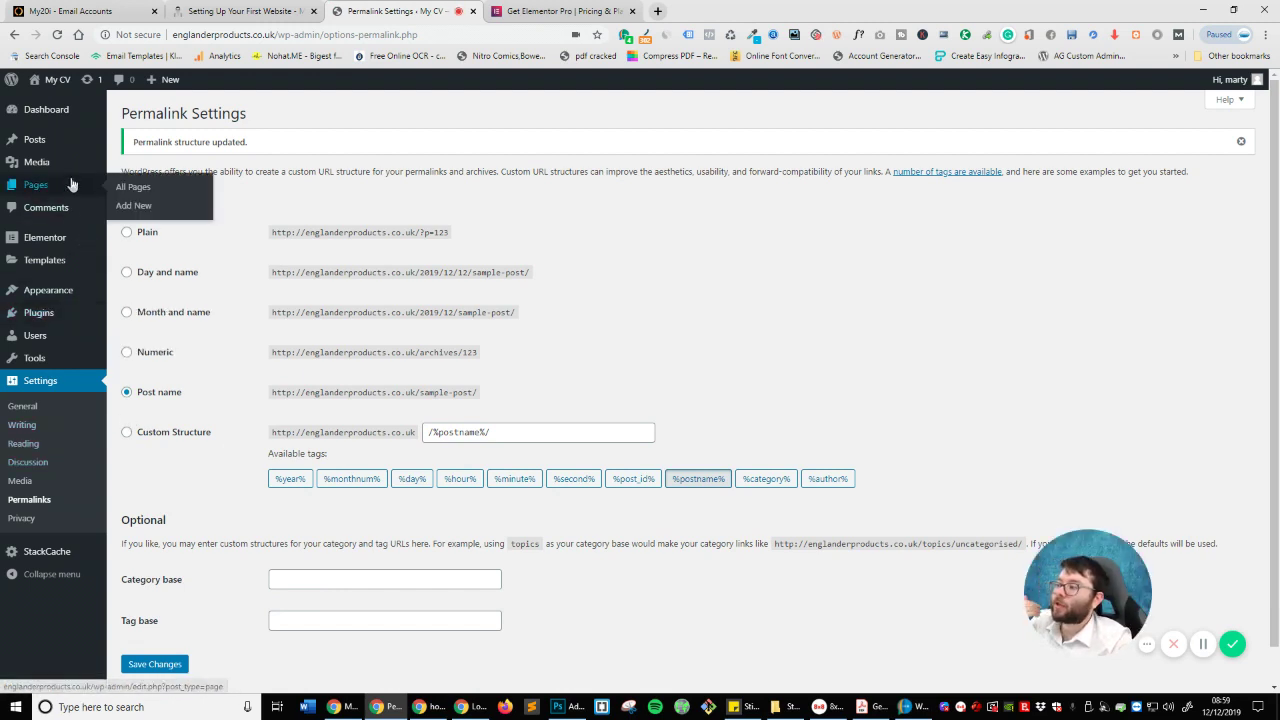
Step: Add a new page titled 'Home' and publish it
left_click(58, 207)
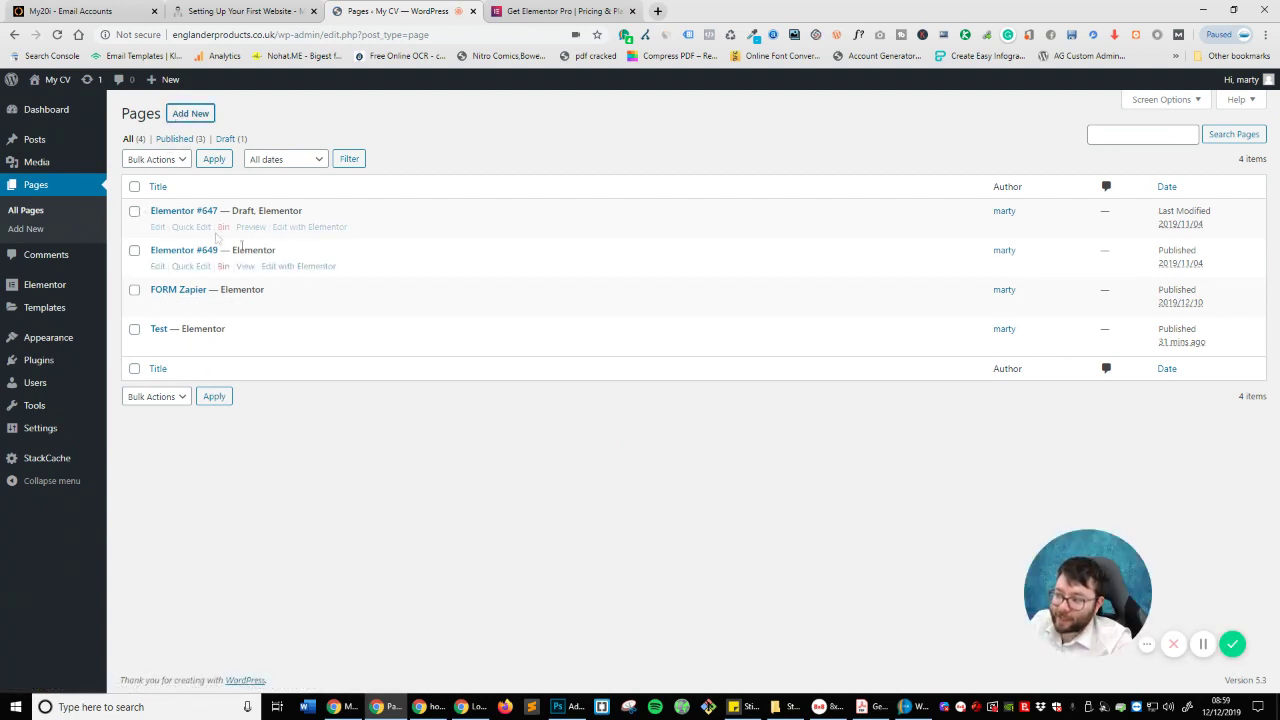
left_click(26, 210)
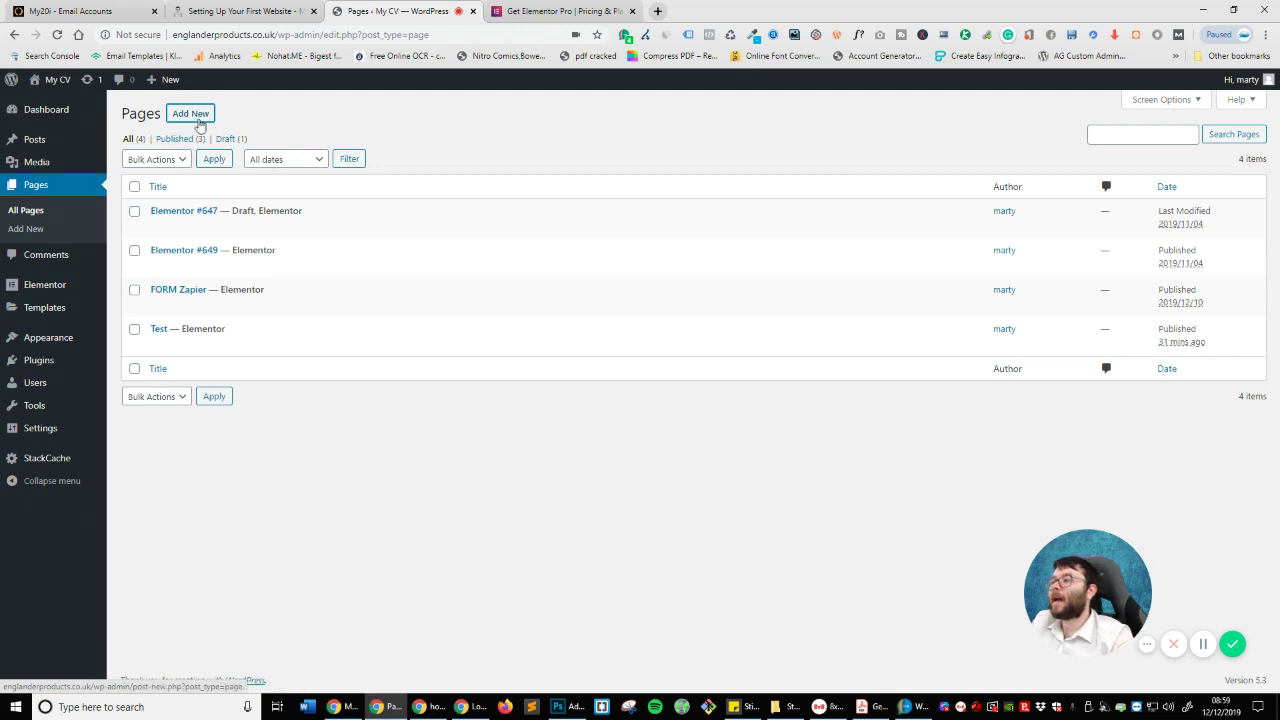
left_click(190, 113)
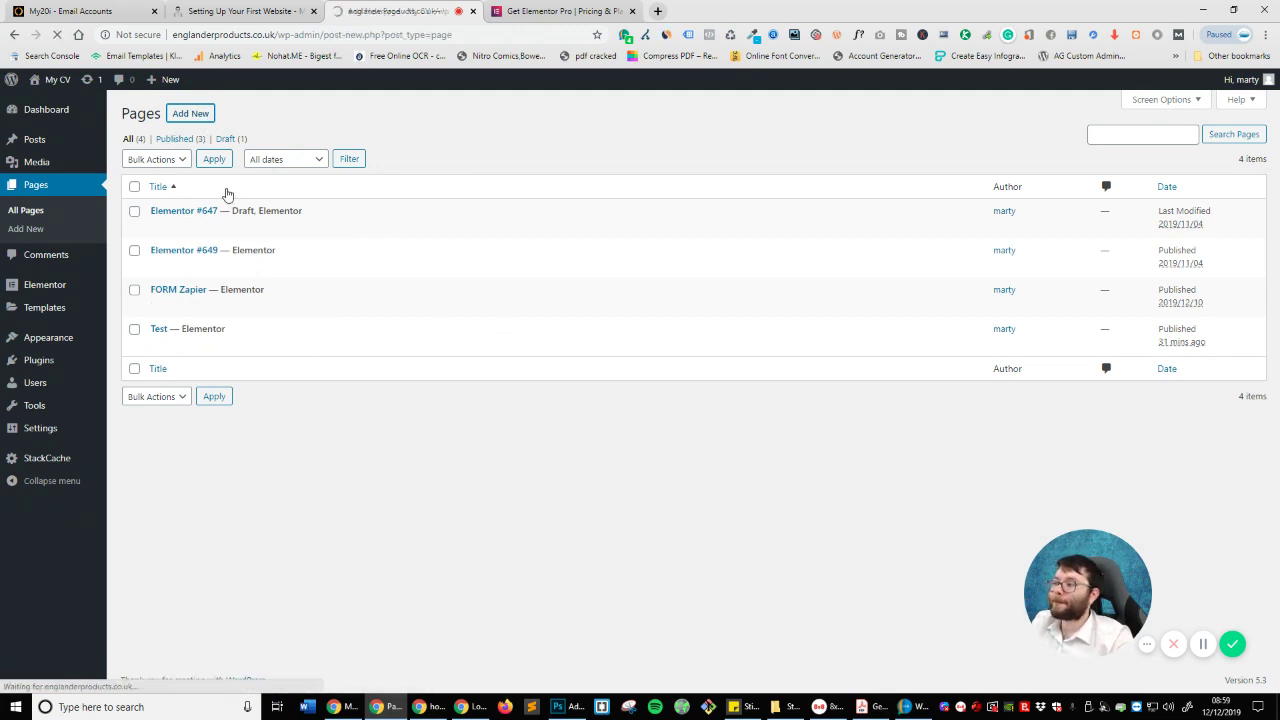
type("Home")
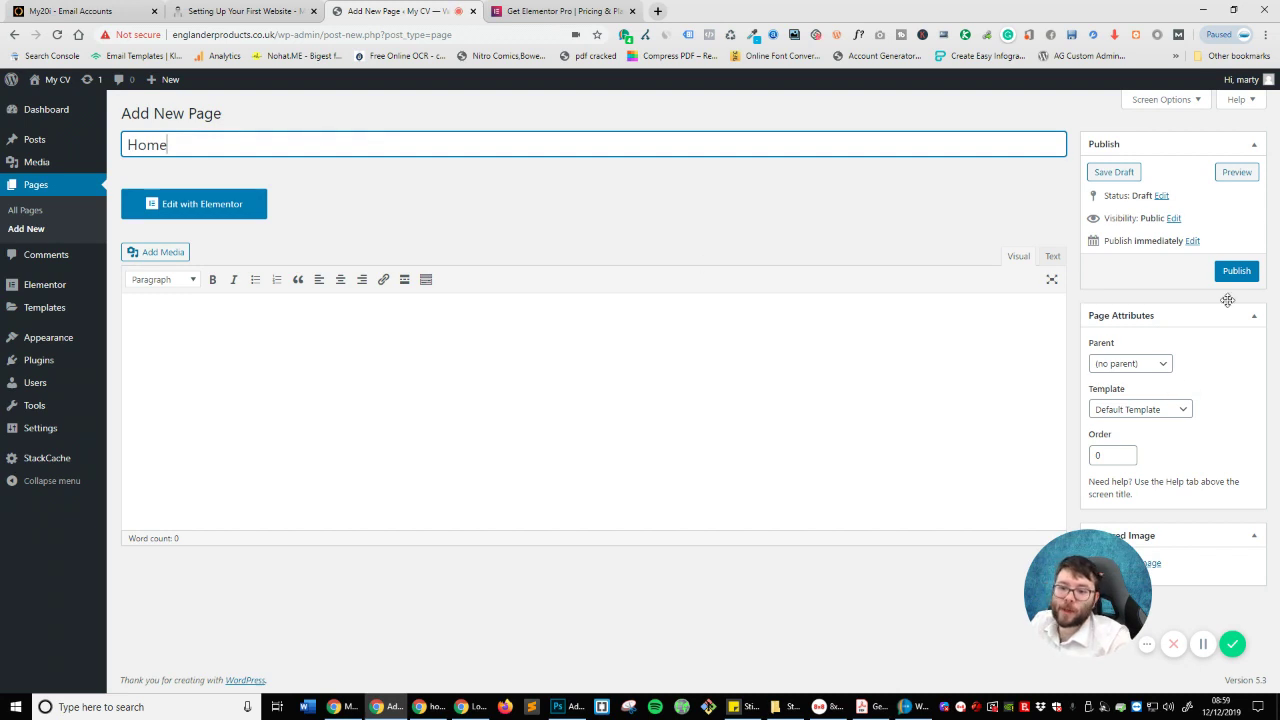
left_click(1240, 271)
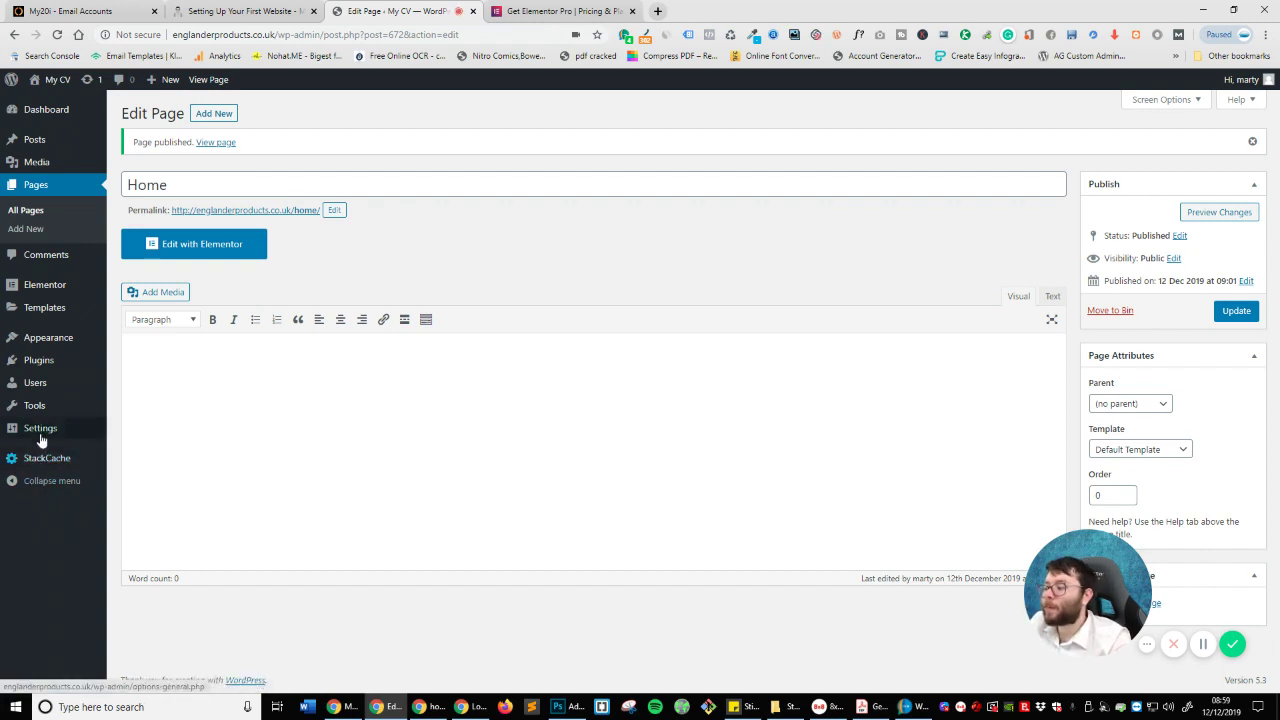
mouse_move(43, 437)
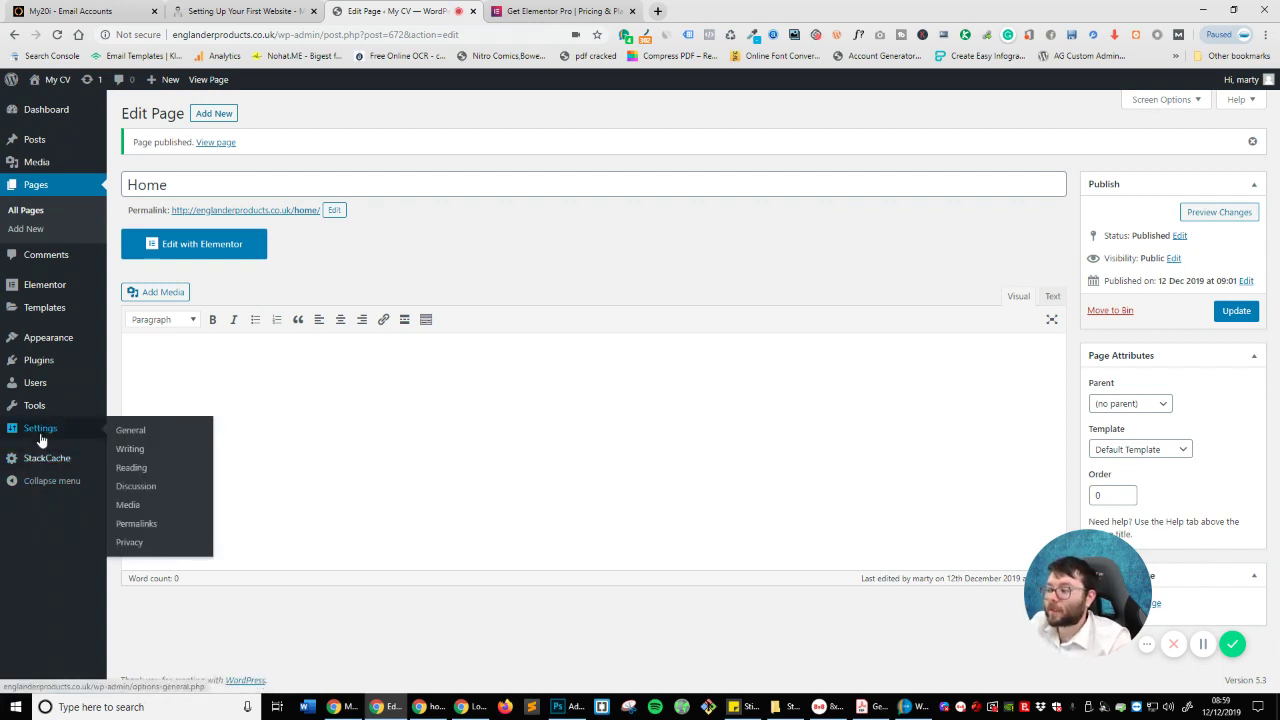
left_click(130, 486)
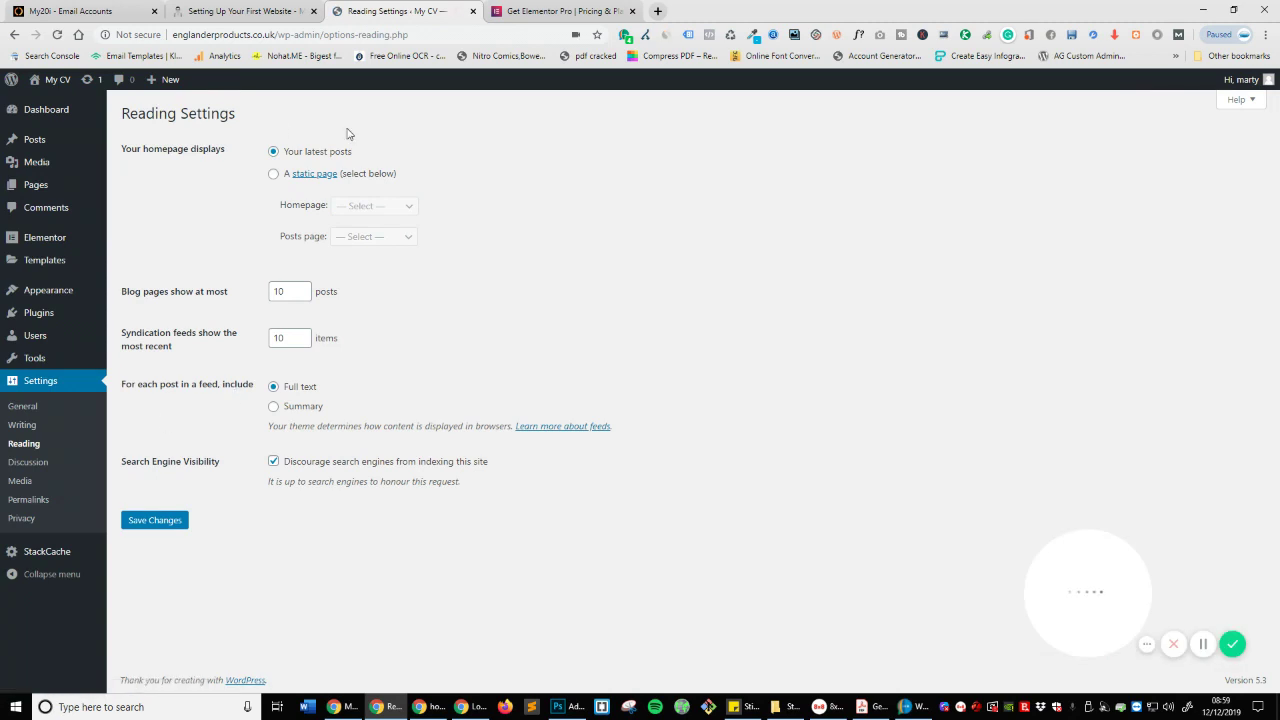
Step: Set the homepage to display the static page 'Home' and save the reading settings
left_click(273, 176)
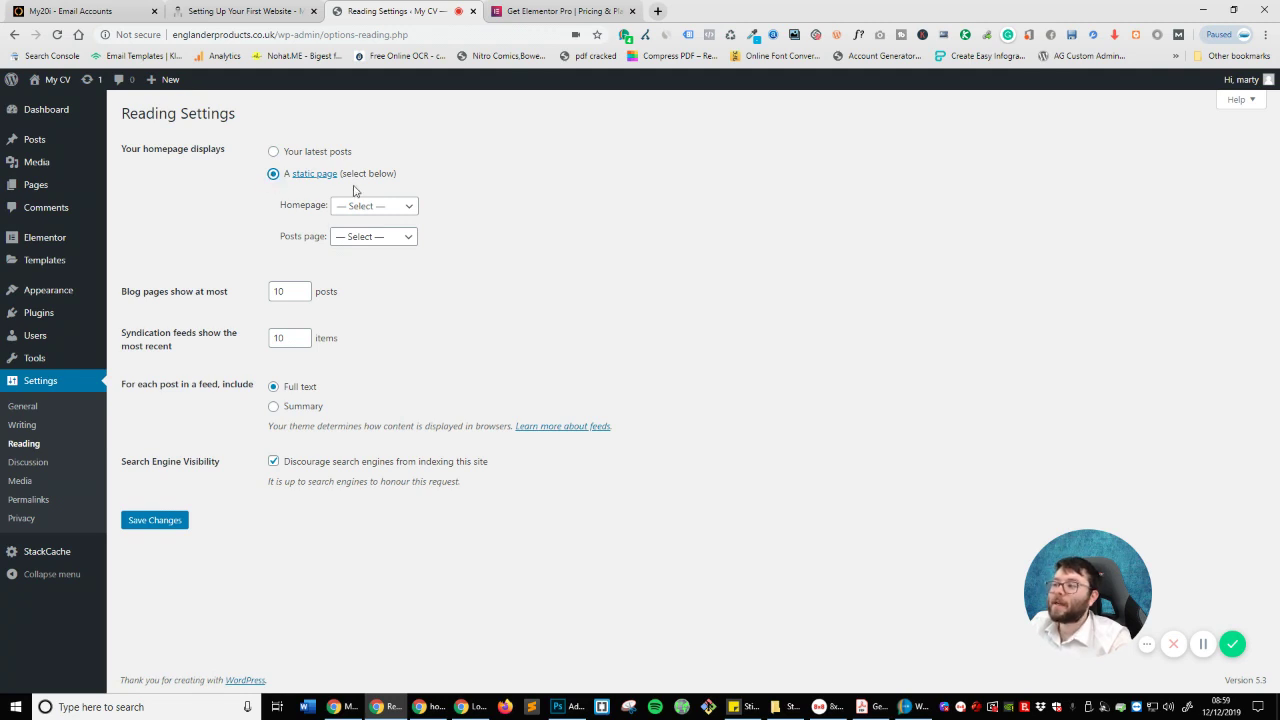
left_click(354, 205)
left_click(358, 276)
left_click(366, 206)
left_click(375, 262)
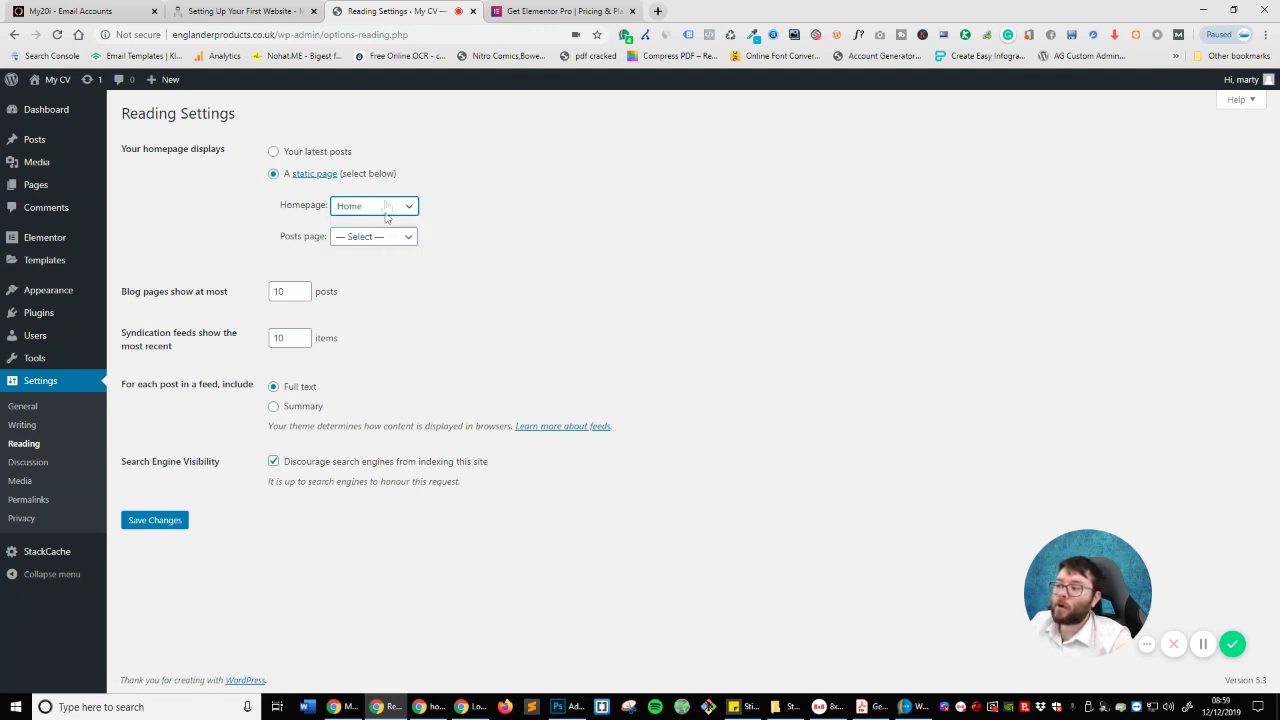
left_click(157, 525)
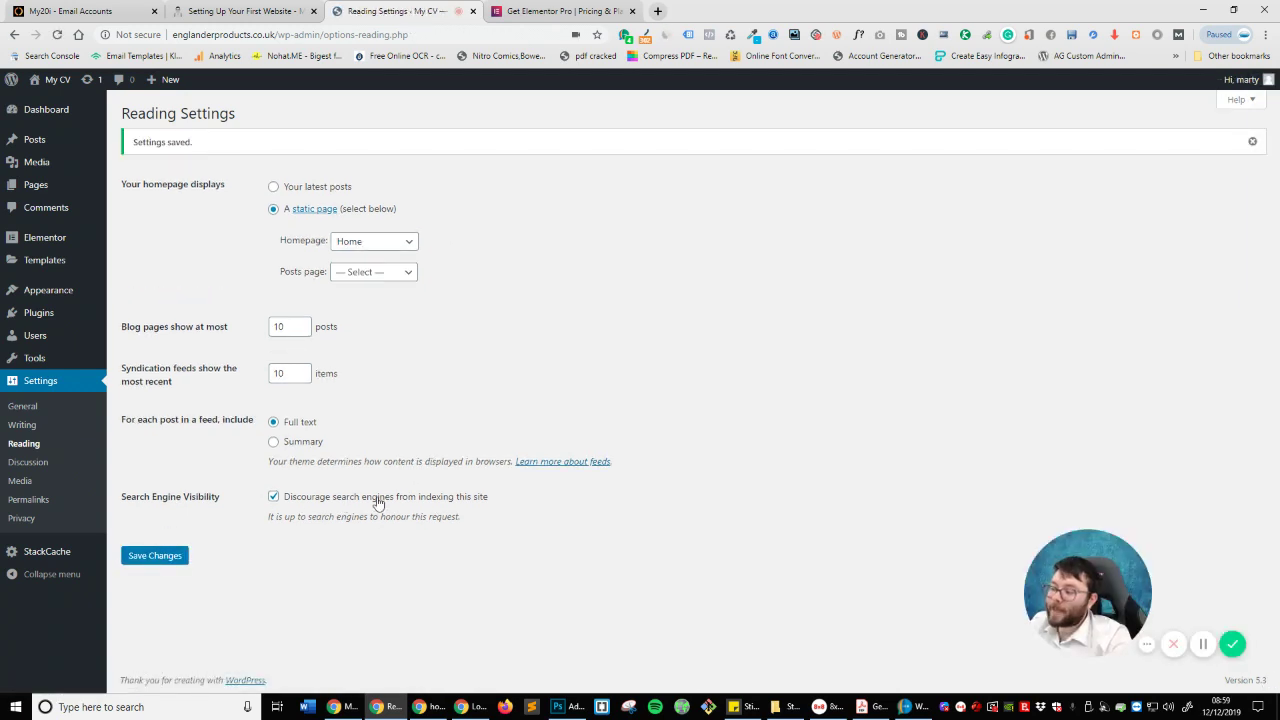
Step: Leave 'Discourage search engines from indexing' ticked and save the reading settings again
left_click(273, 497)
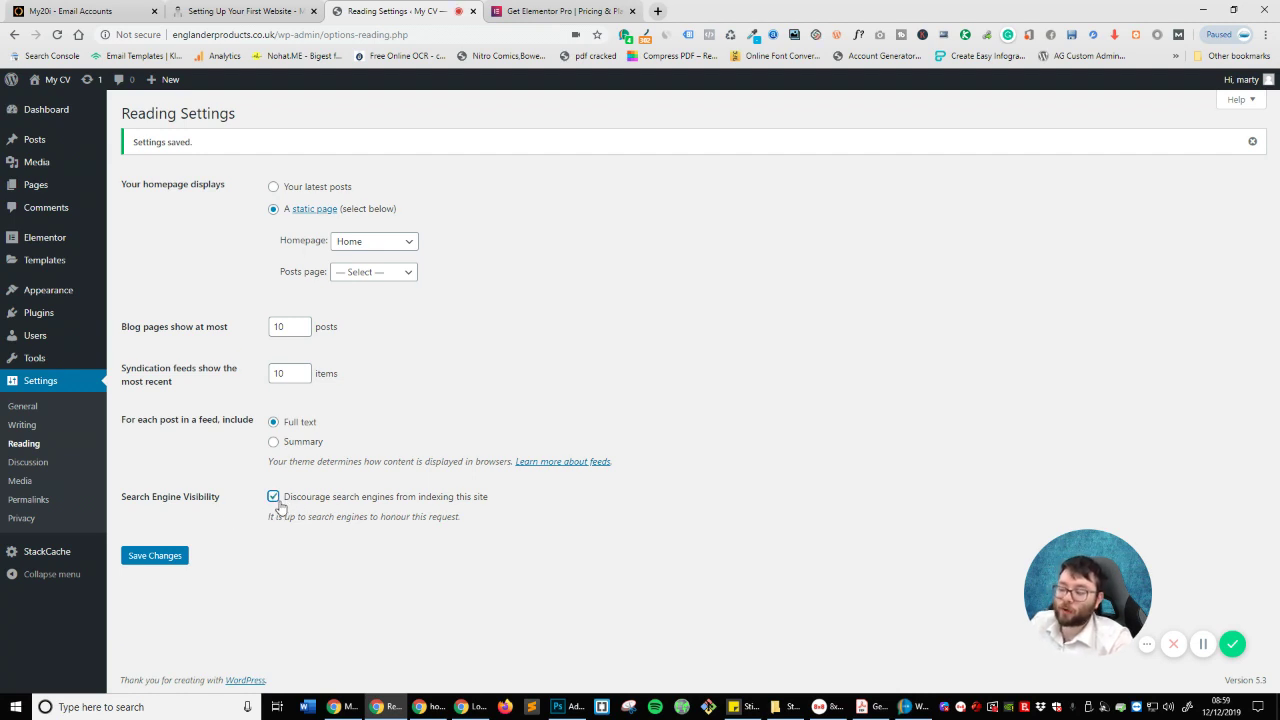
left_click(273, 497)
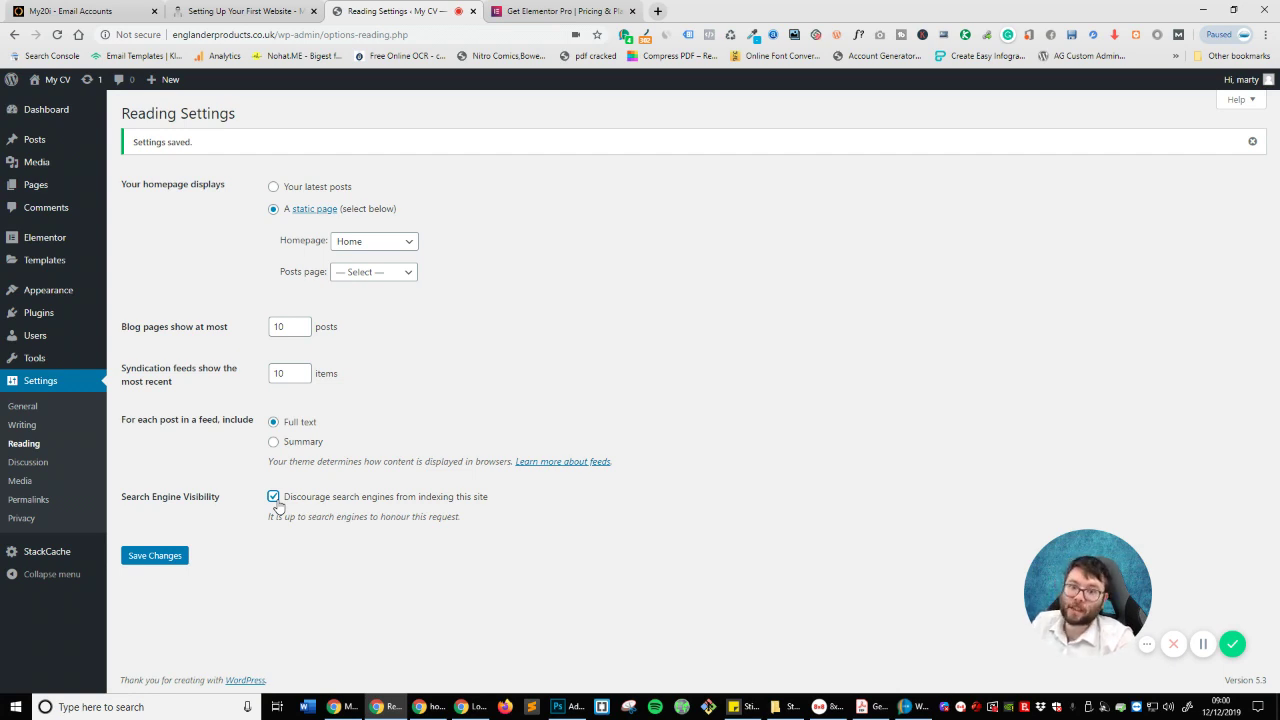
left_click(160, 558)
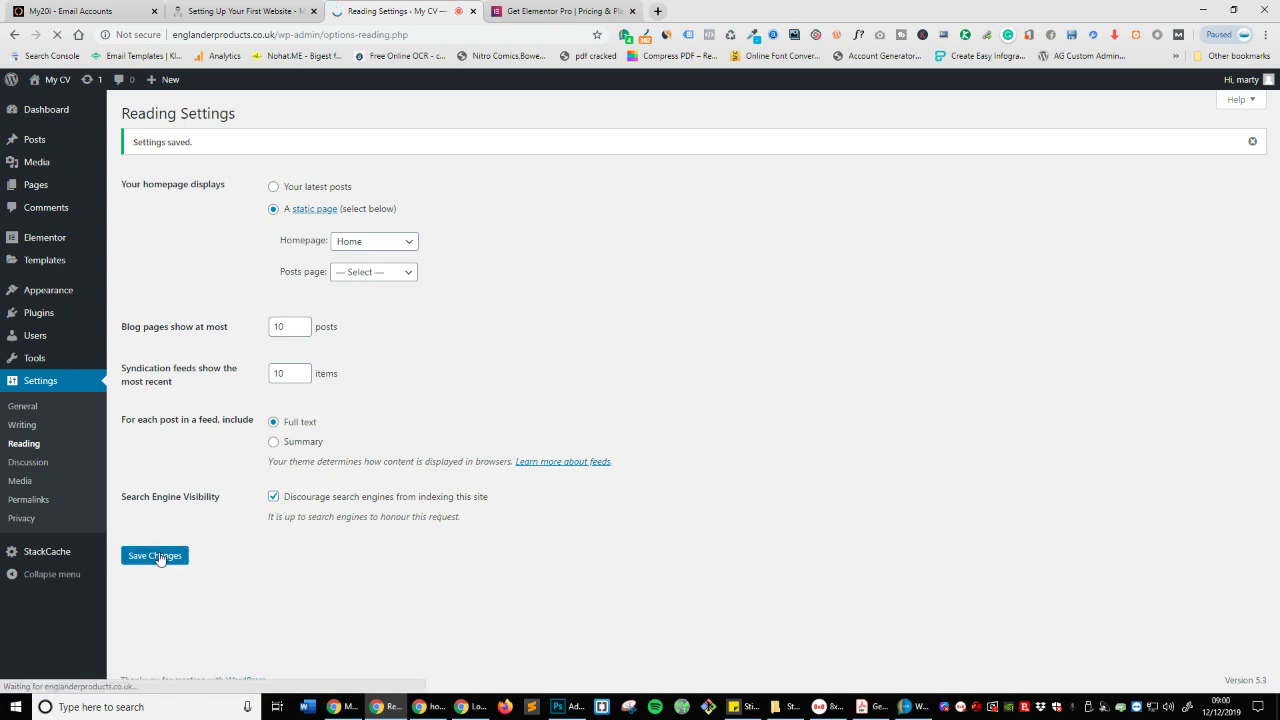
left_click(47, 194)
Step: Open the Home page from the Pages list in the Elementor editor
left_click(166, 330)
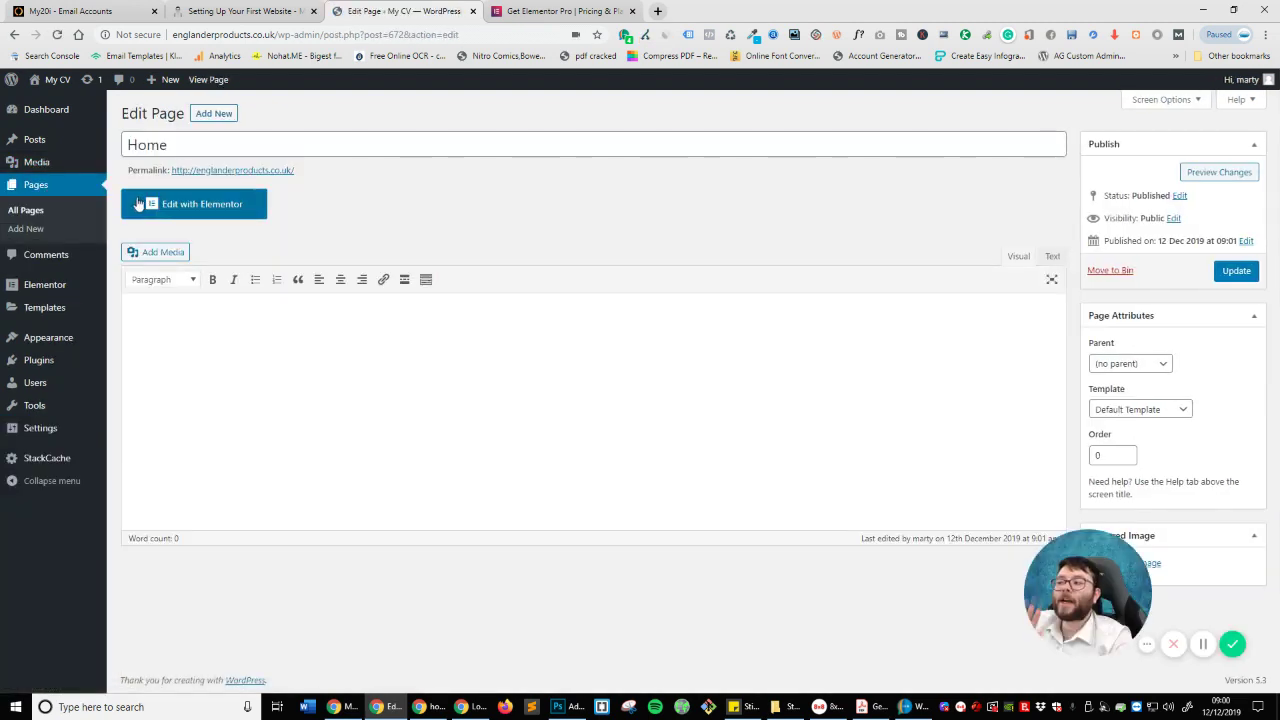
left_click(154, 204)
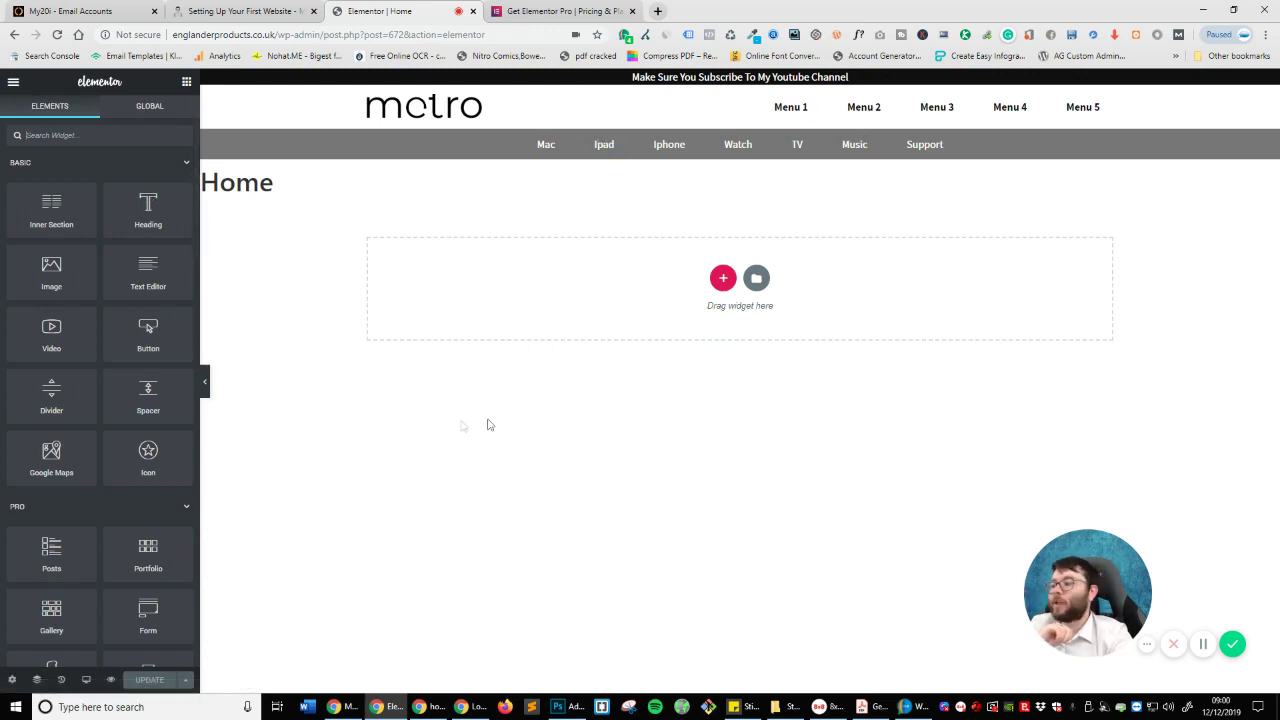
left_click(12, 679)
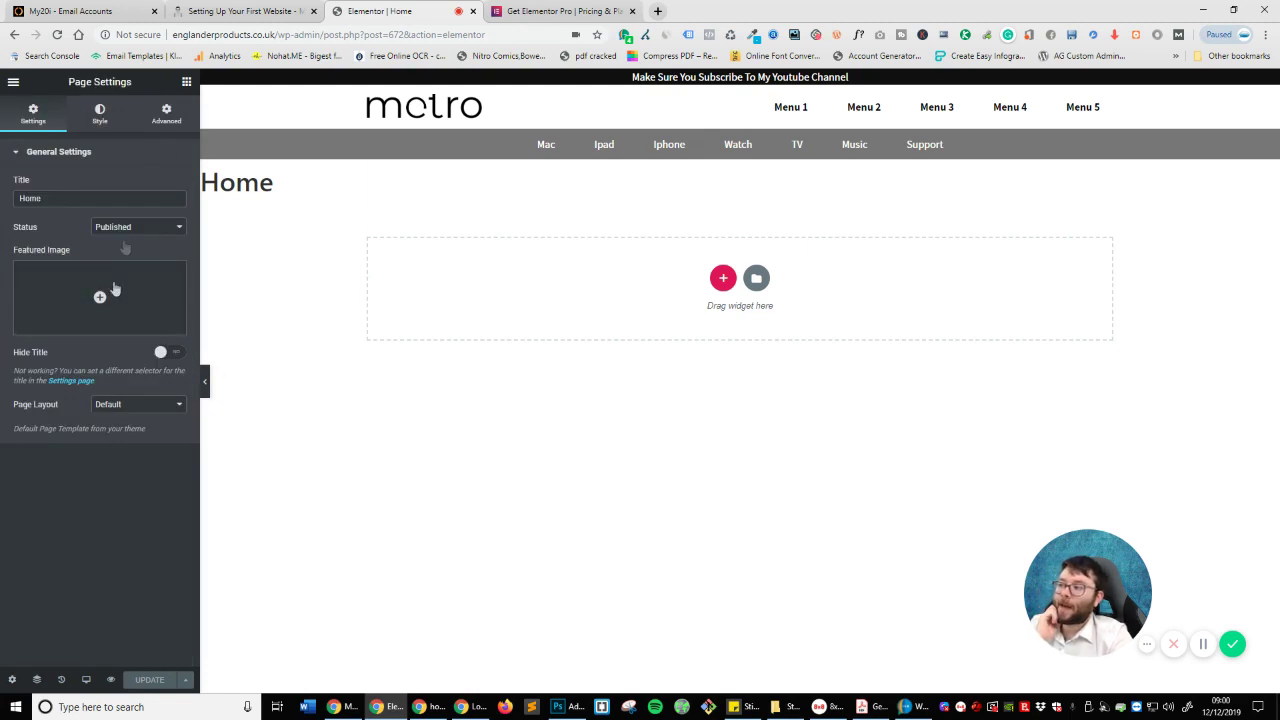
left_click(13, 82)
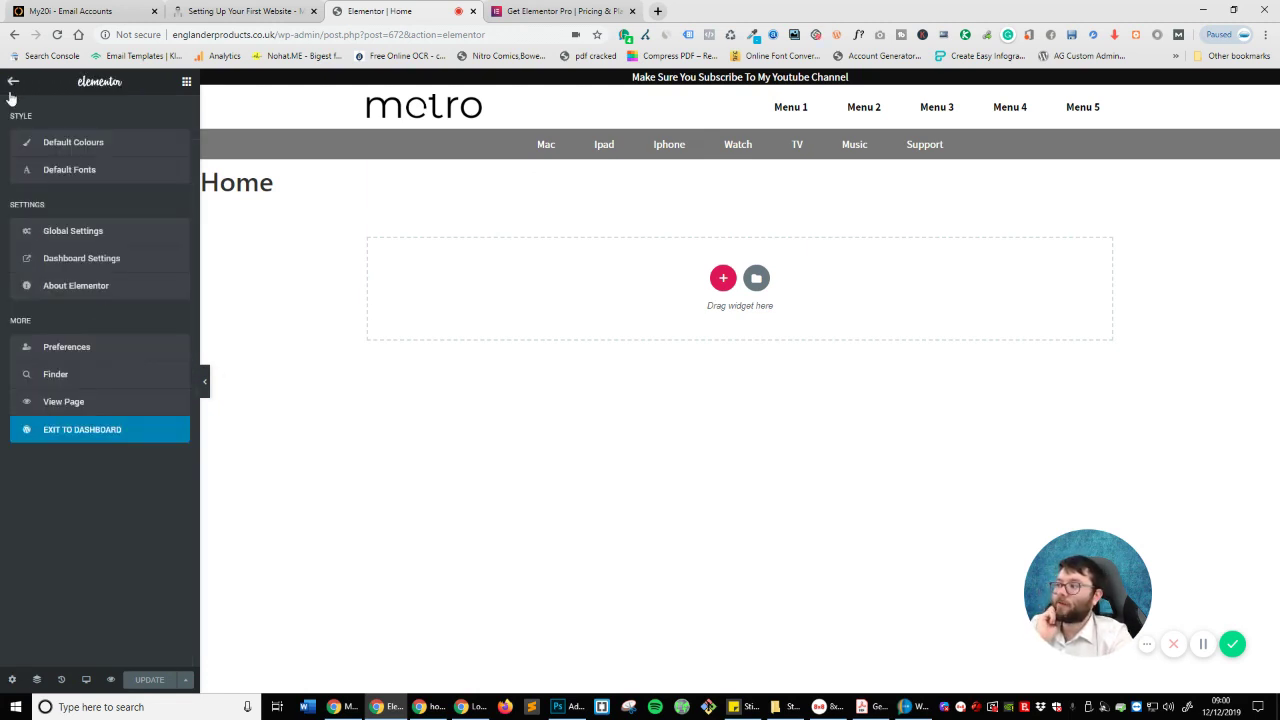
left_click(94, 354)
double_click(36, 148)
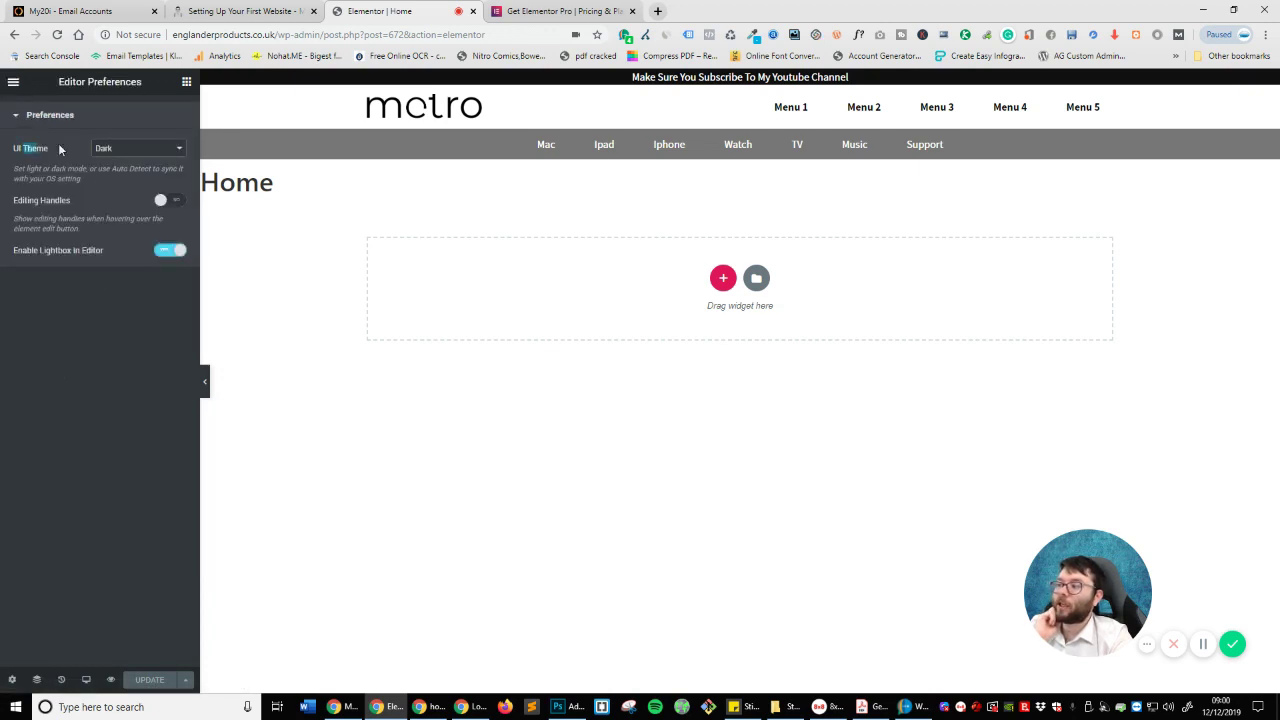
left_click(137, 152)
left_click(136, 174)
left_click(136, 150)
left_click(134, 152)
left_click(135, 150)
left_click(135, 186)
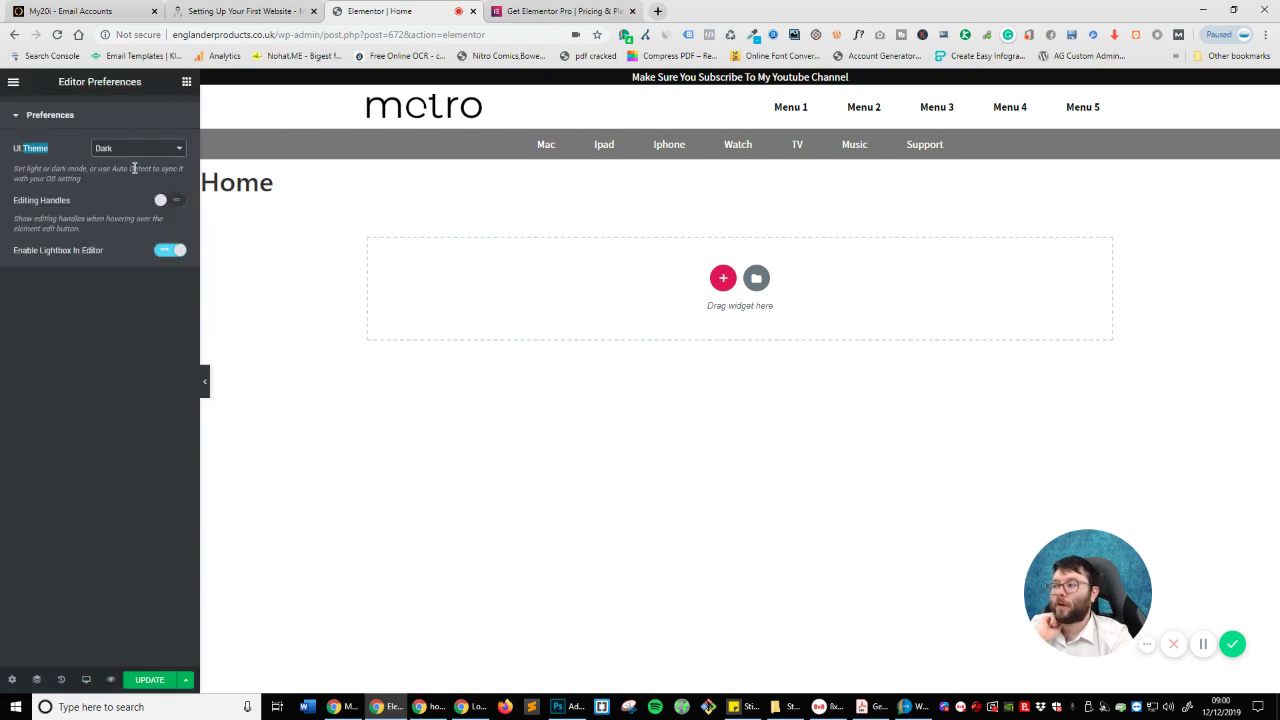
left_click(152, 680)
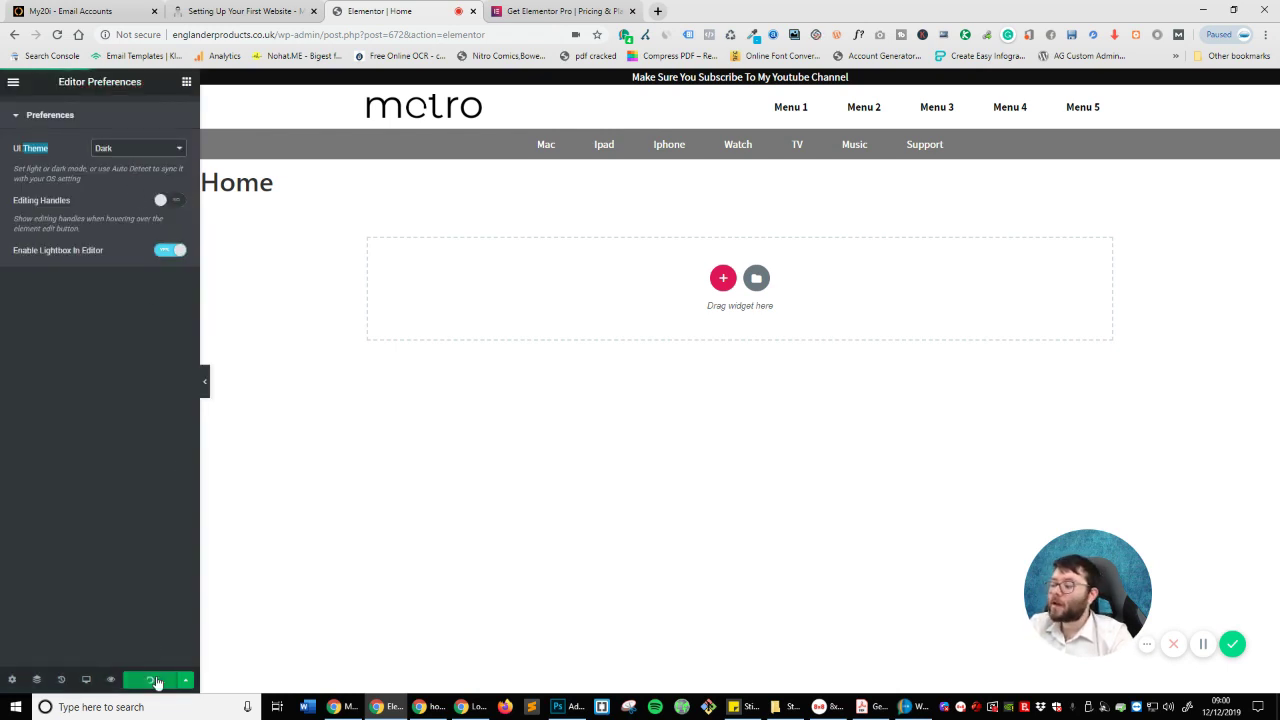
left_click(13, 82)
left_click(187, 82)
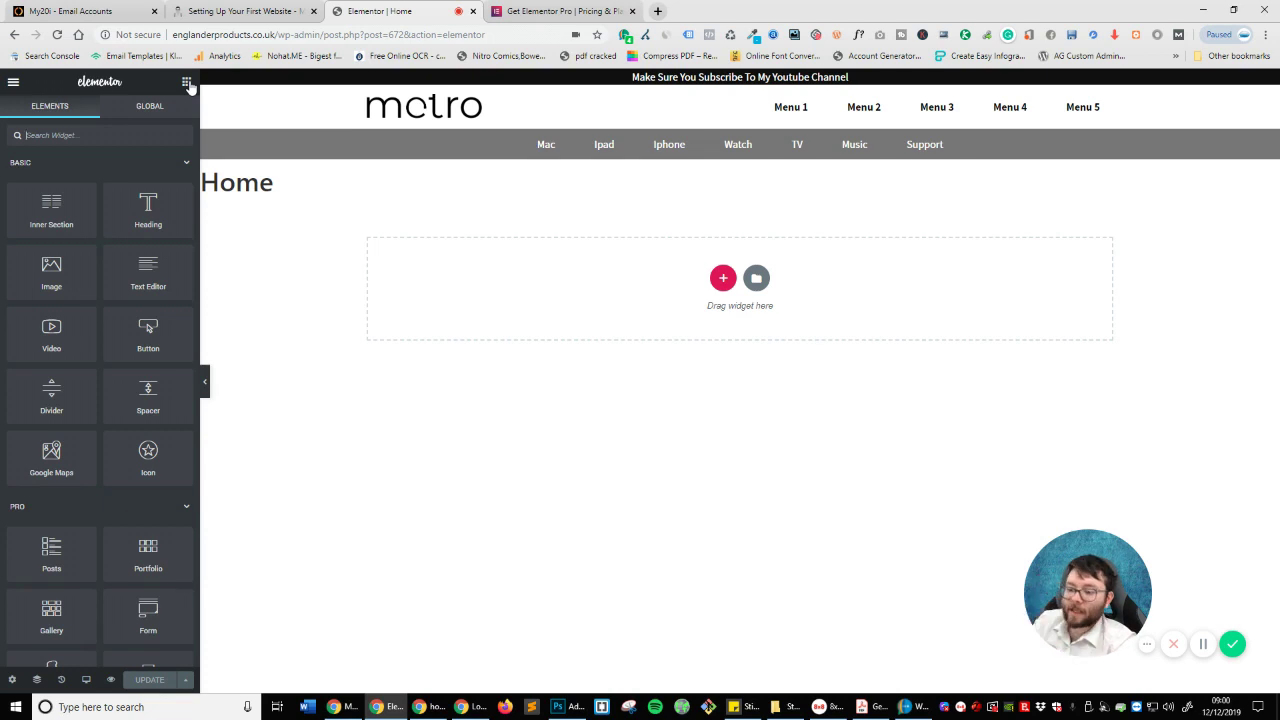
scroll(180, 305, "down", 7)
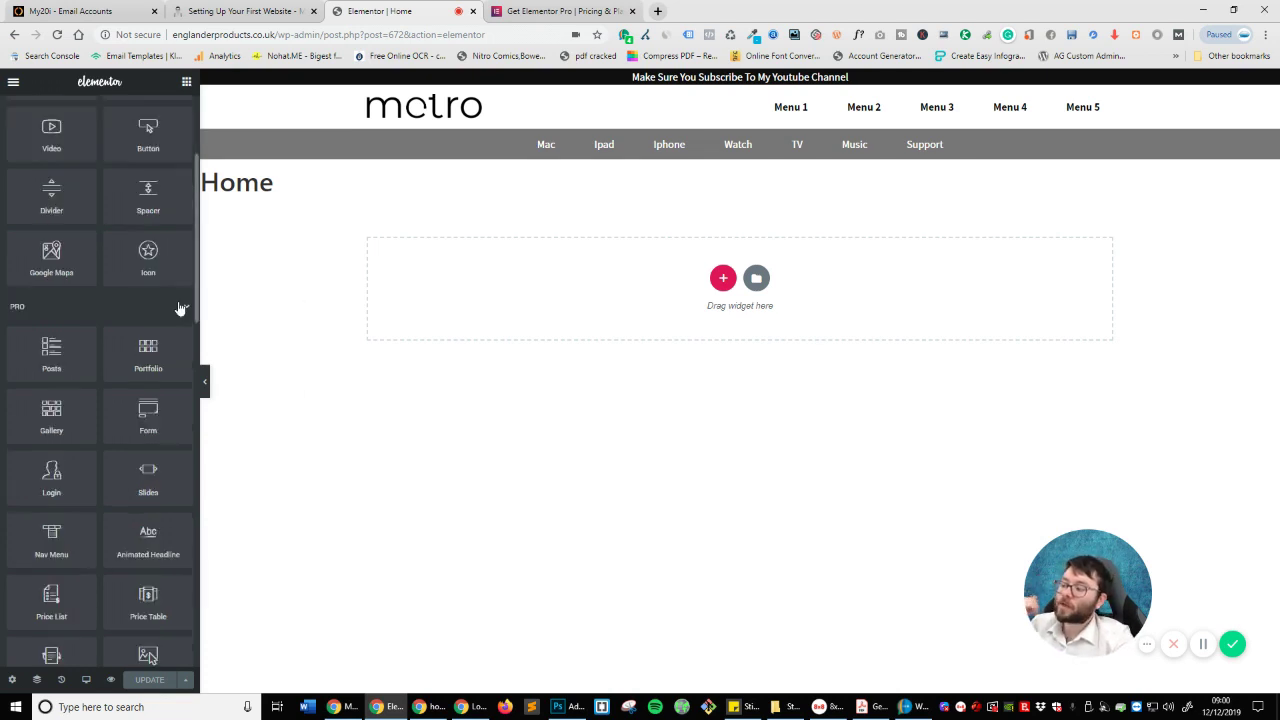
scroll(94, 453, "down", 3)
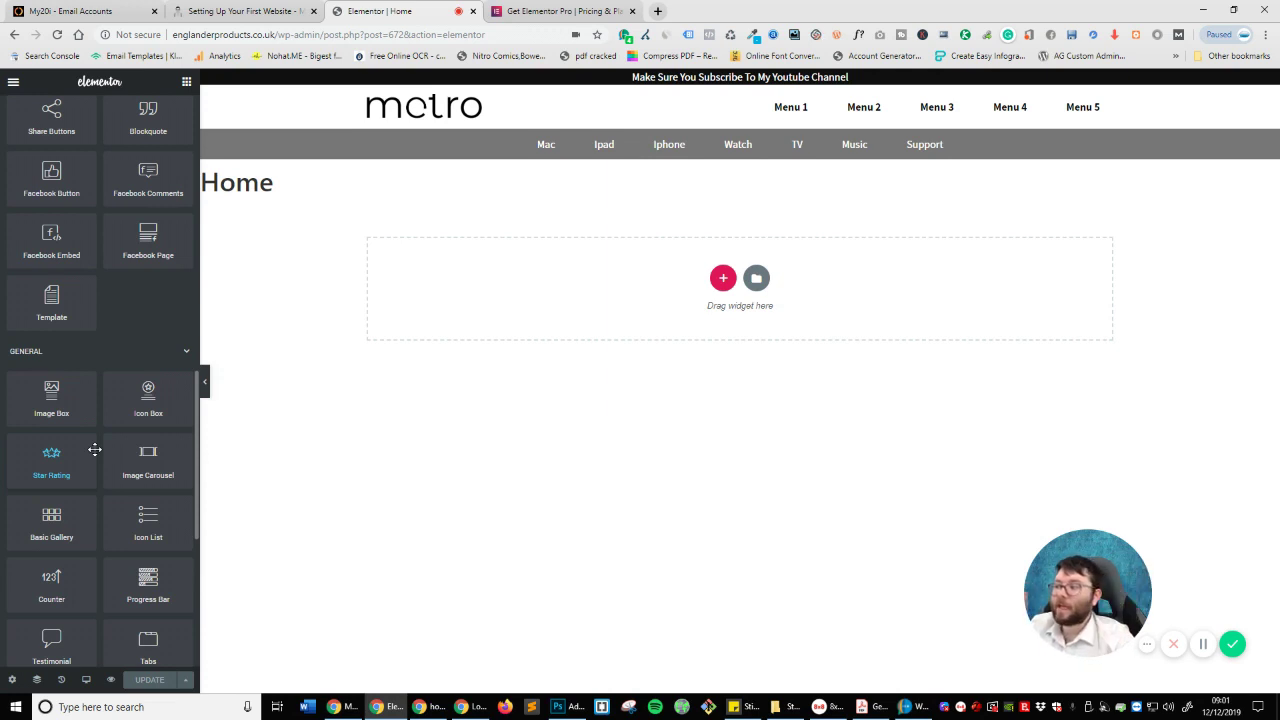
scroll(94, 450, "up", 8)
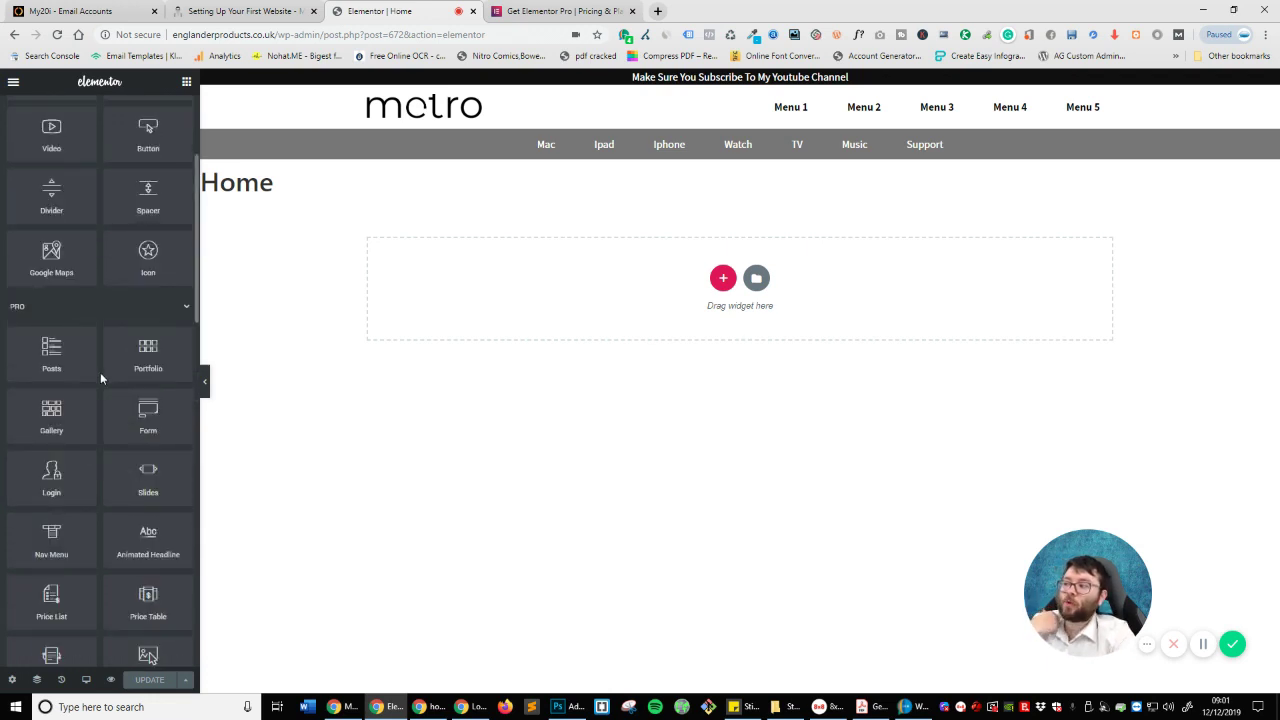
scroll(100, 372, "up", 4)
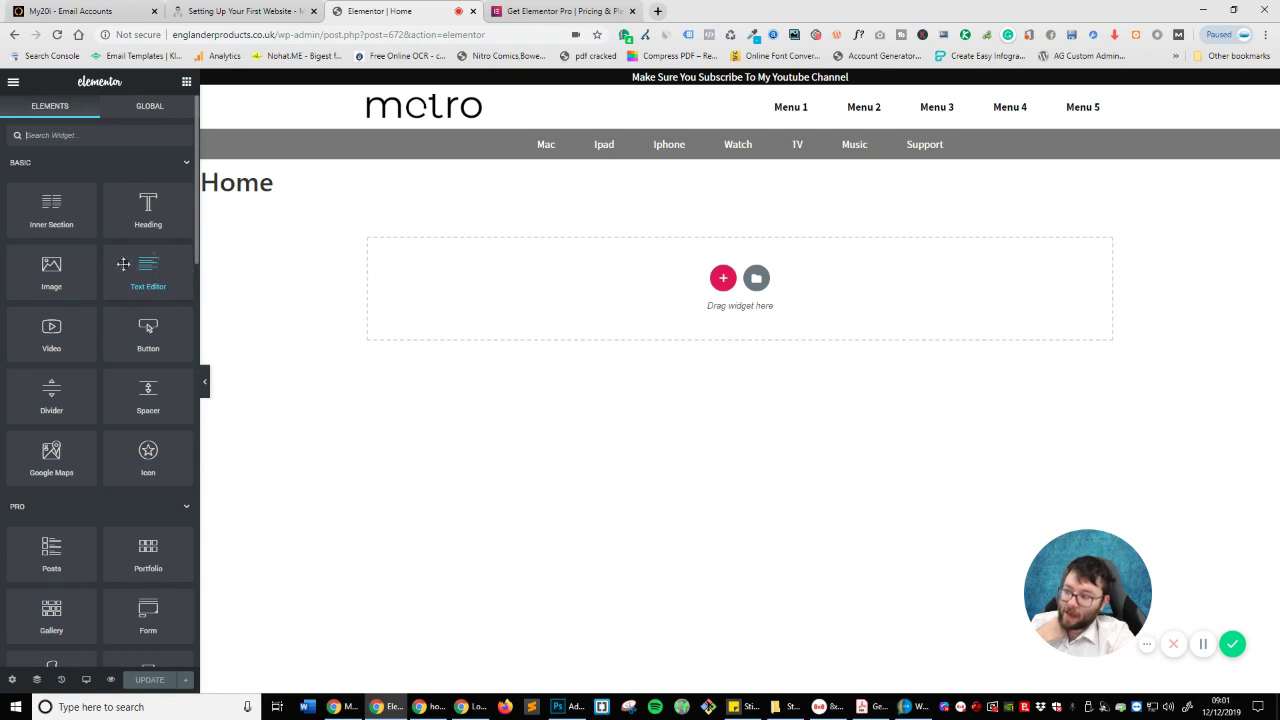
Step: Drop a Text Editor widget onto the Home page and type some test text
left_click_drag(123, 275, 370, 348)
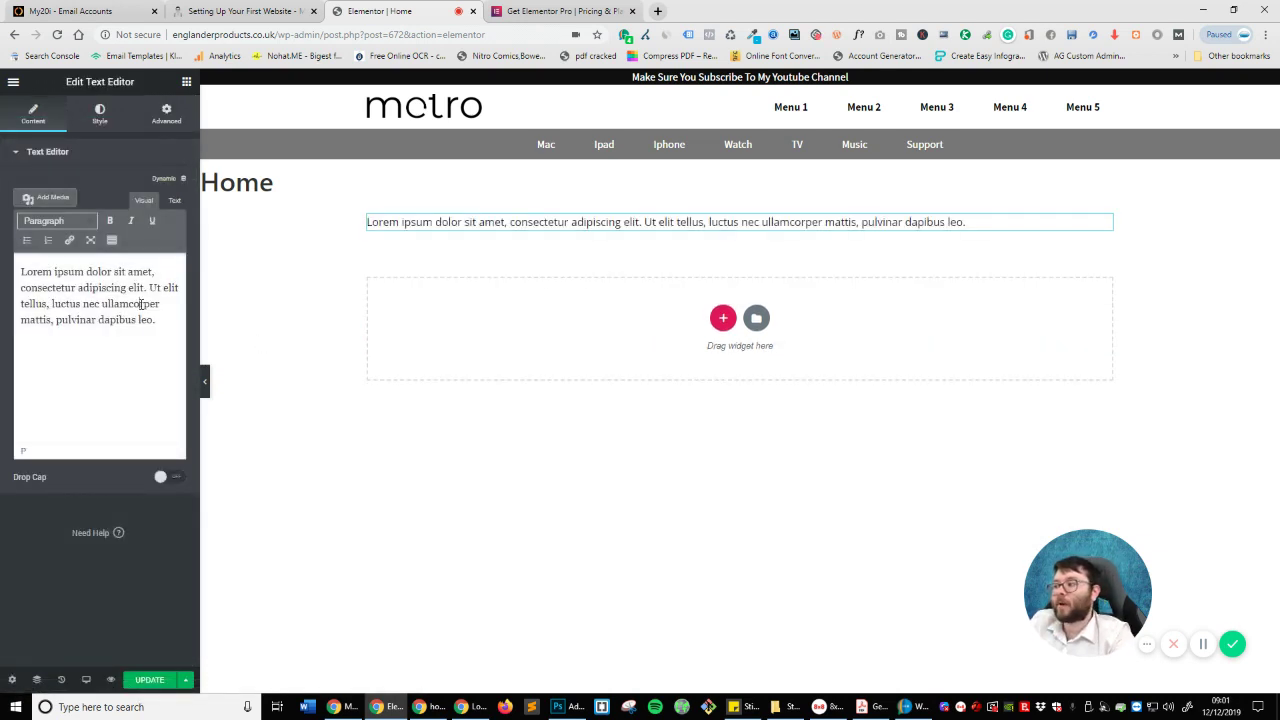
left_click(140, 304)
type("ewkhjfodfjho")
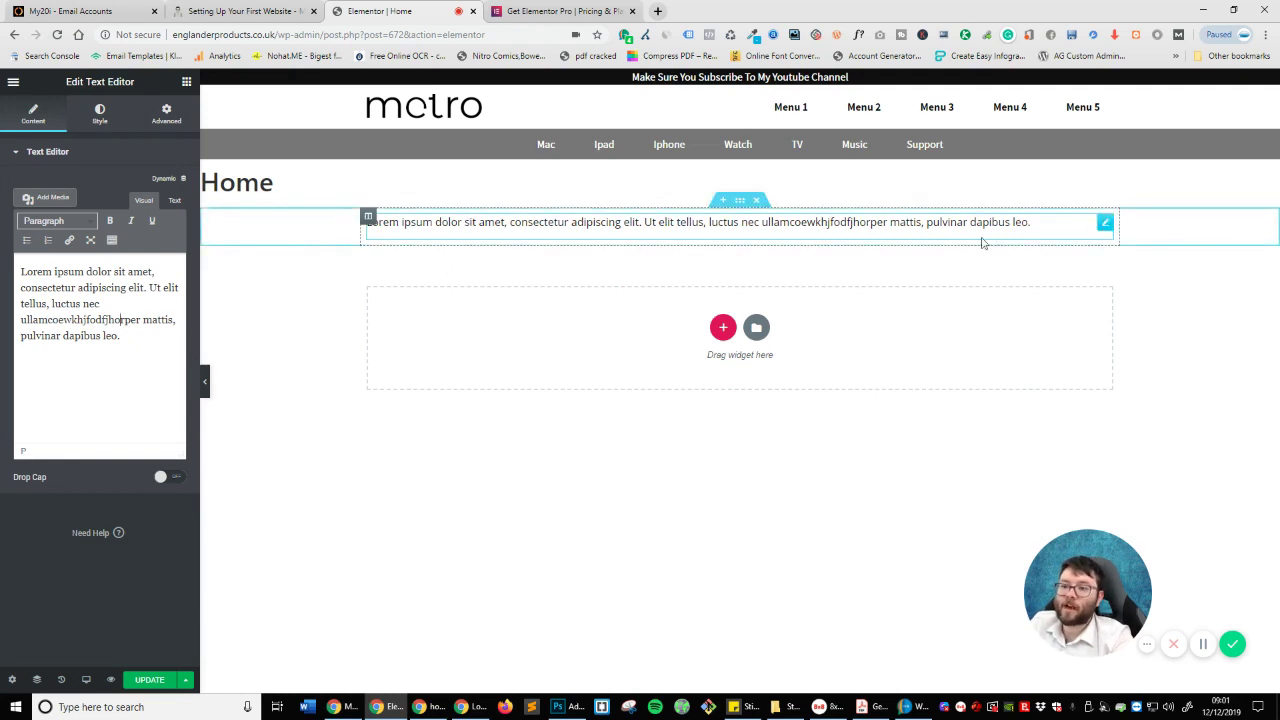
Step: Delete the lorem ipsum text block and the extra empty section
right_click(1105, 224)
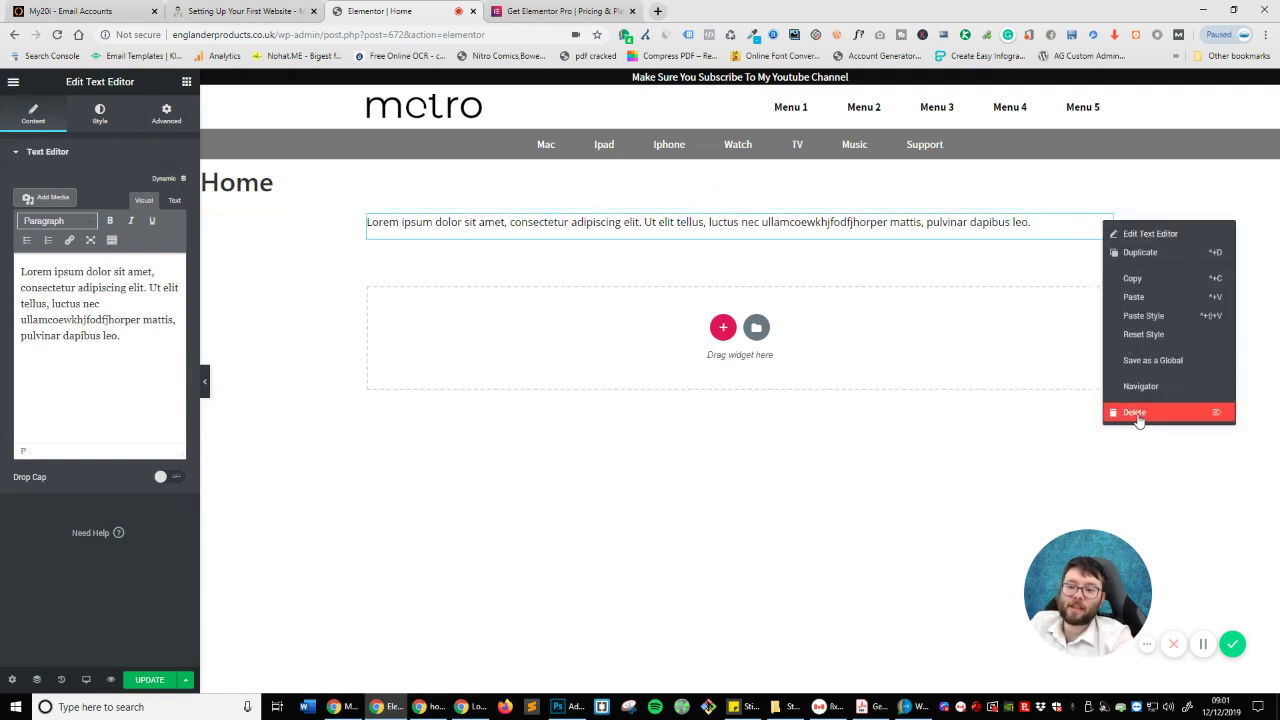
left_click(1135, 411)
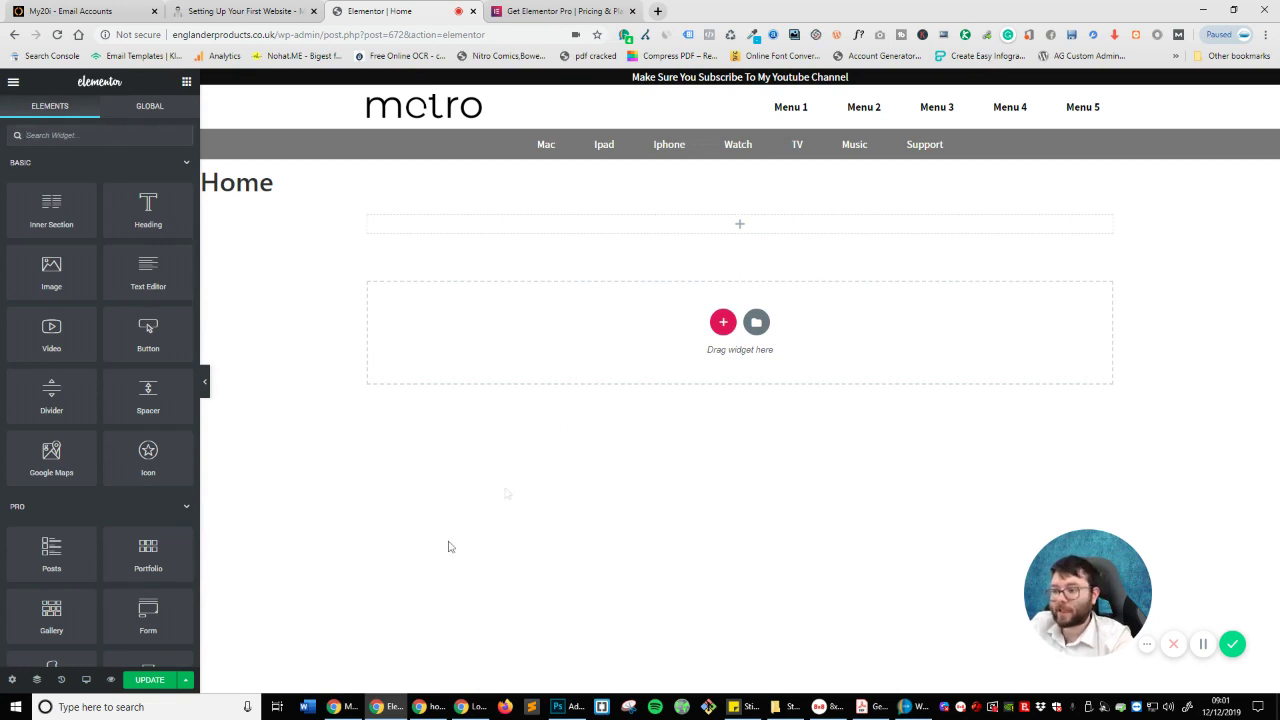
left_click(759, 203)
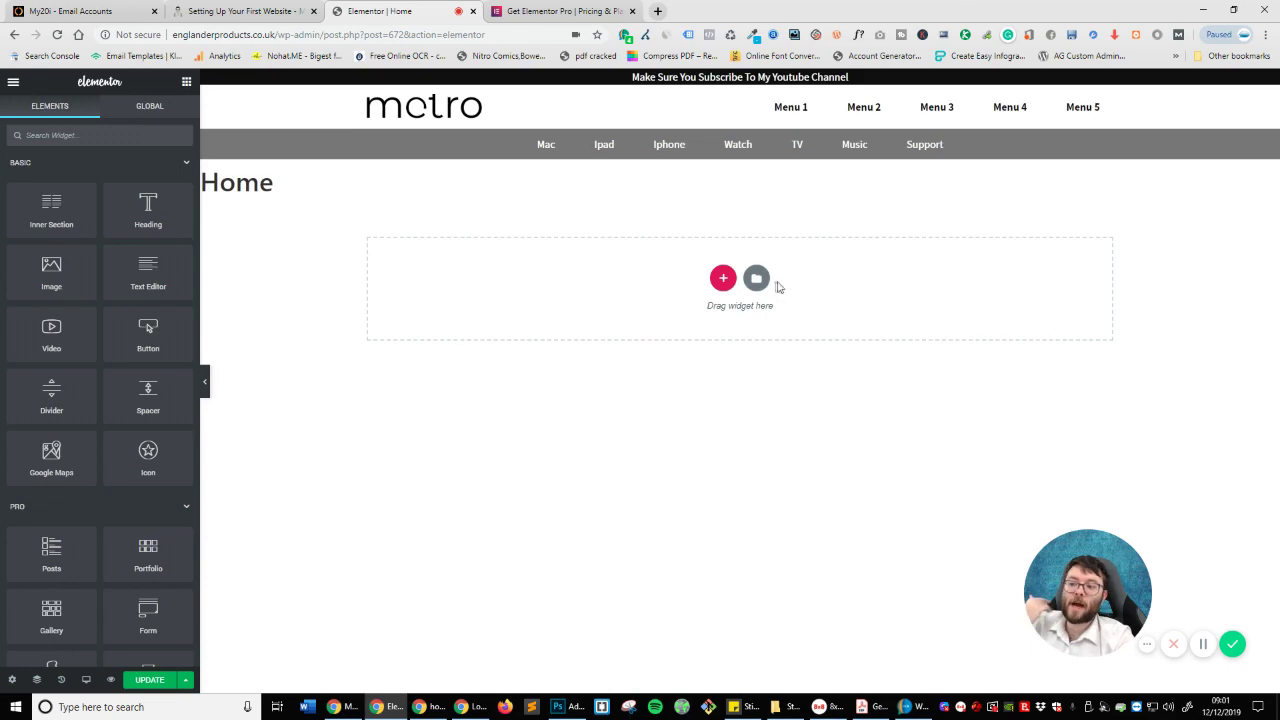
left_click(758, 280)
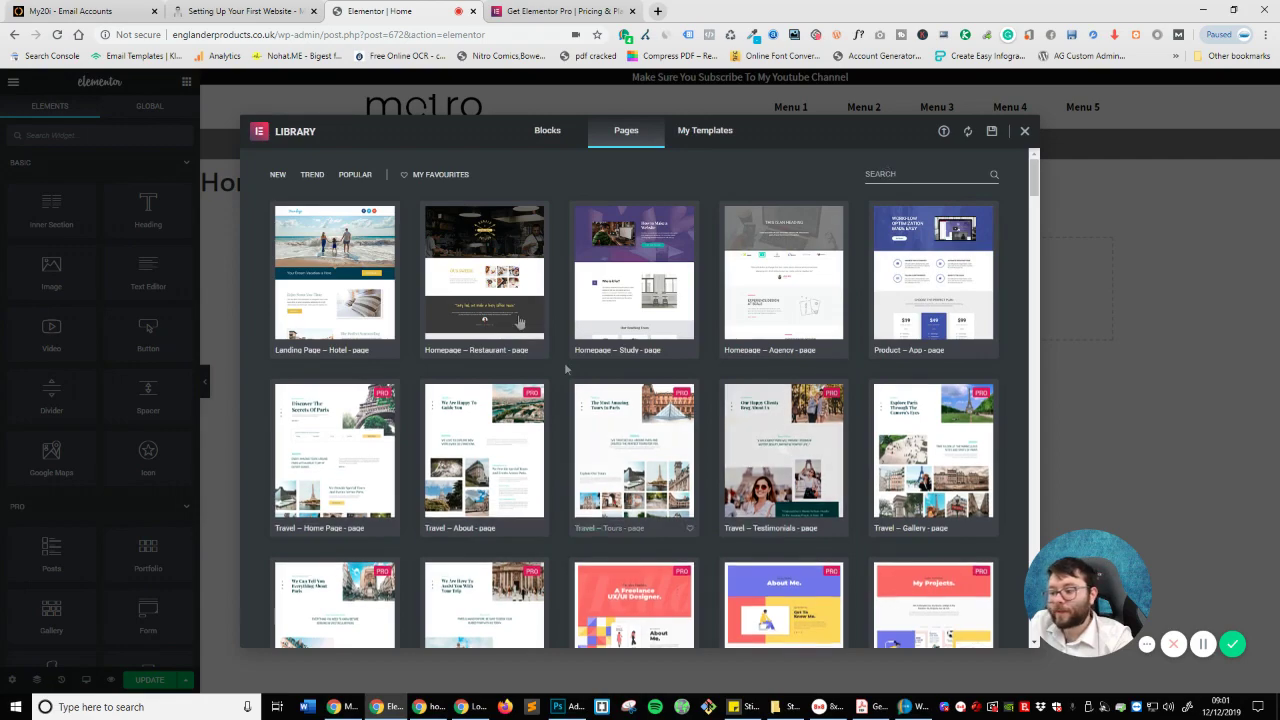
Step: Search the Pages templates for 'cv' and preview the About – CV template
scroll(672, 326, "down", 4)
scroll(672, 326, "up", 5)
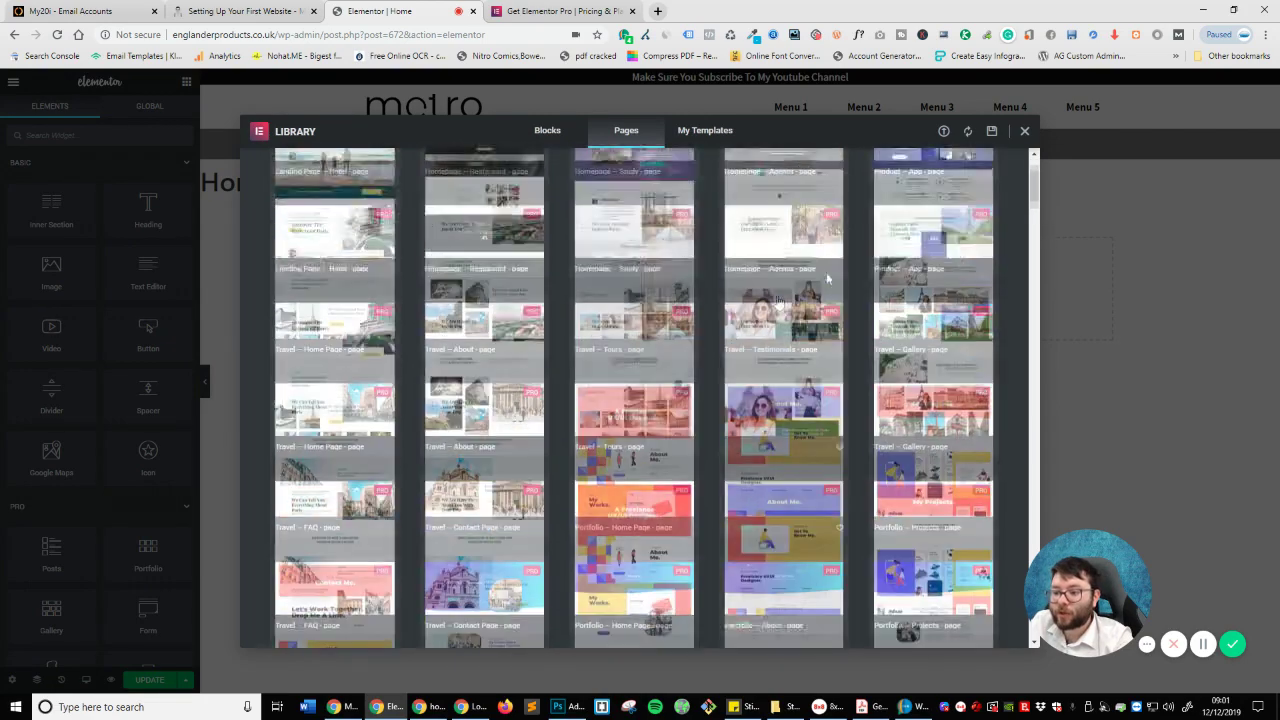
left_click(889, 173)
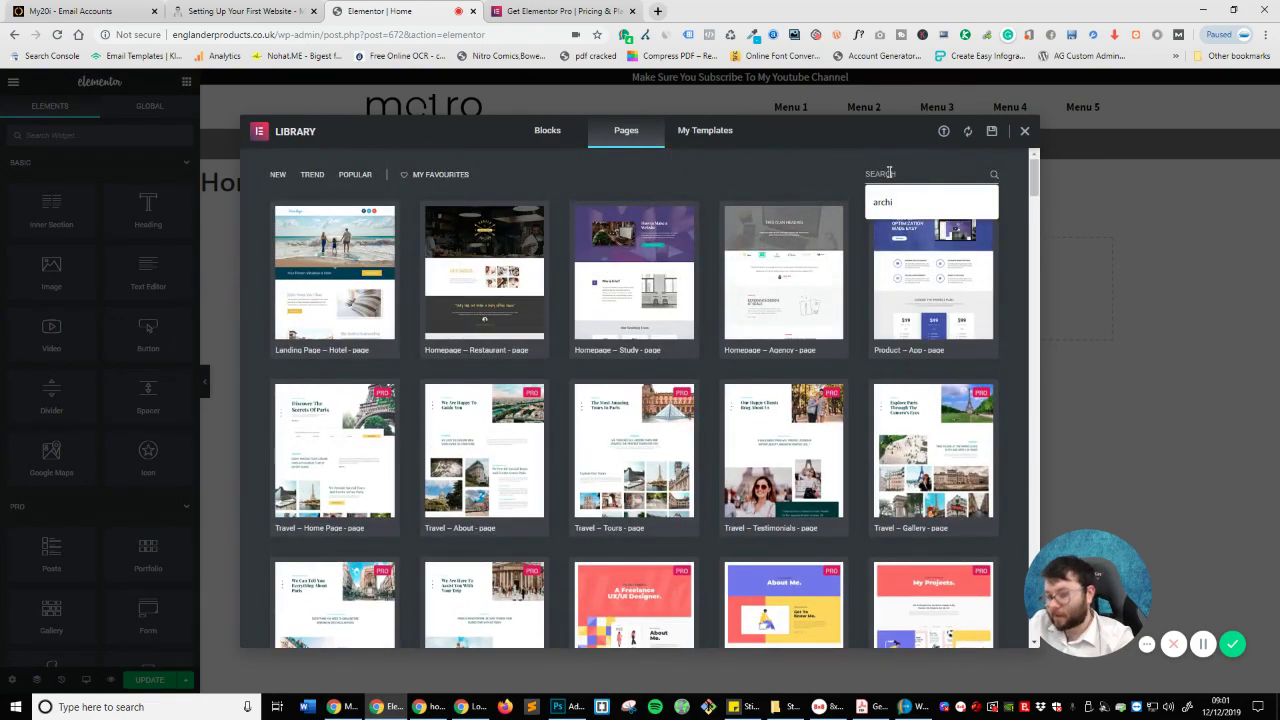
type("cv")
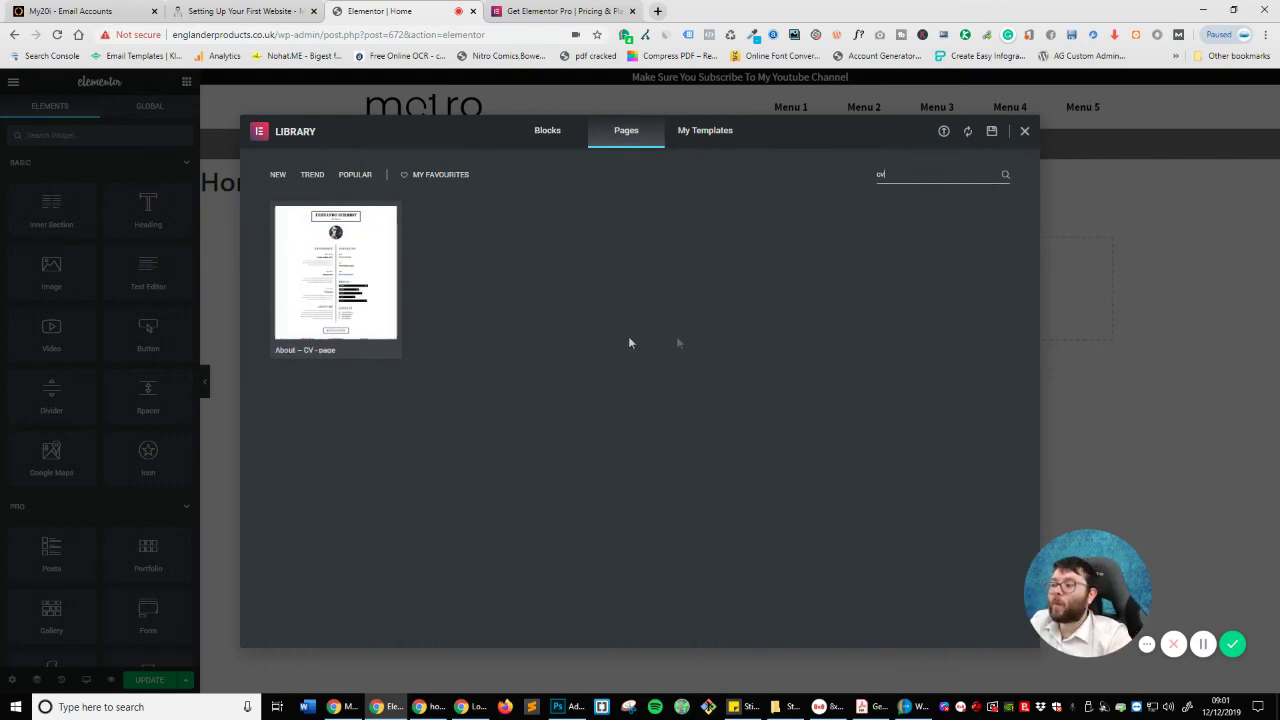
mouse_move(315, 345)
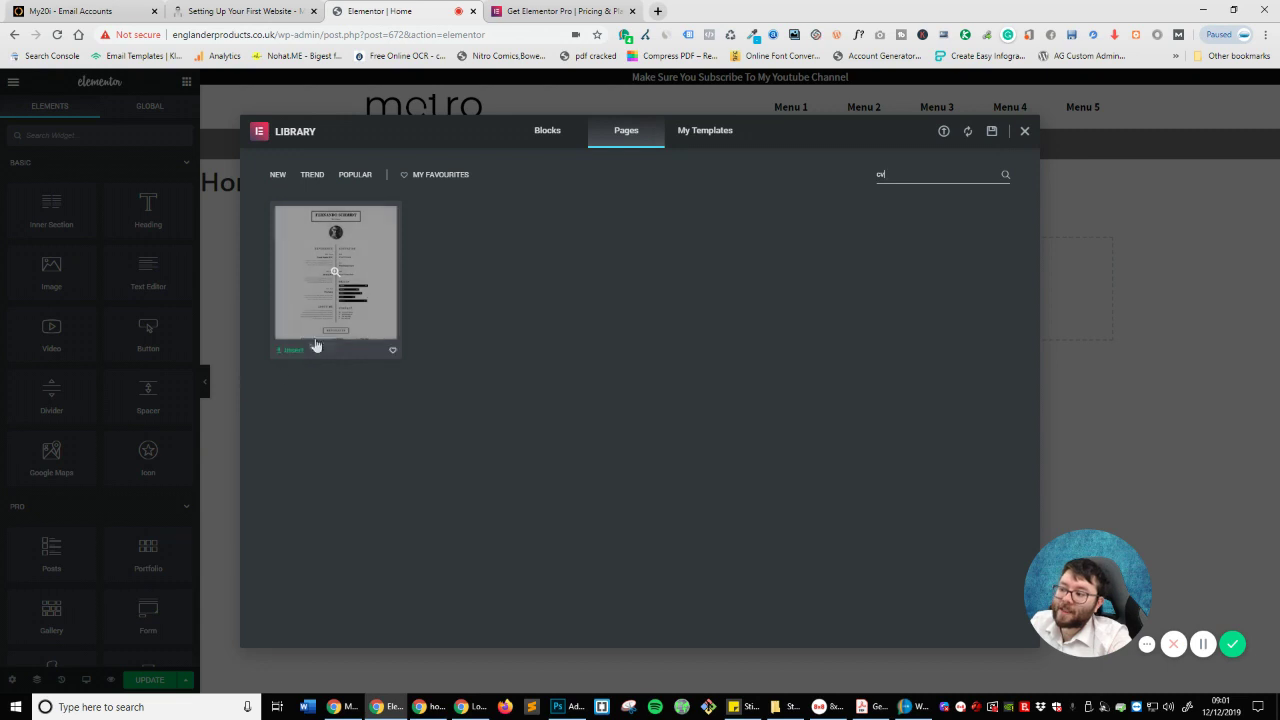
left_click(340, 281)
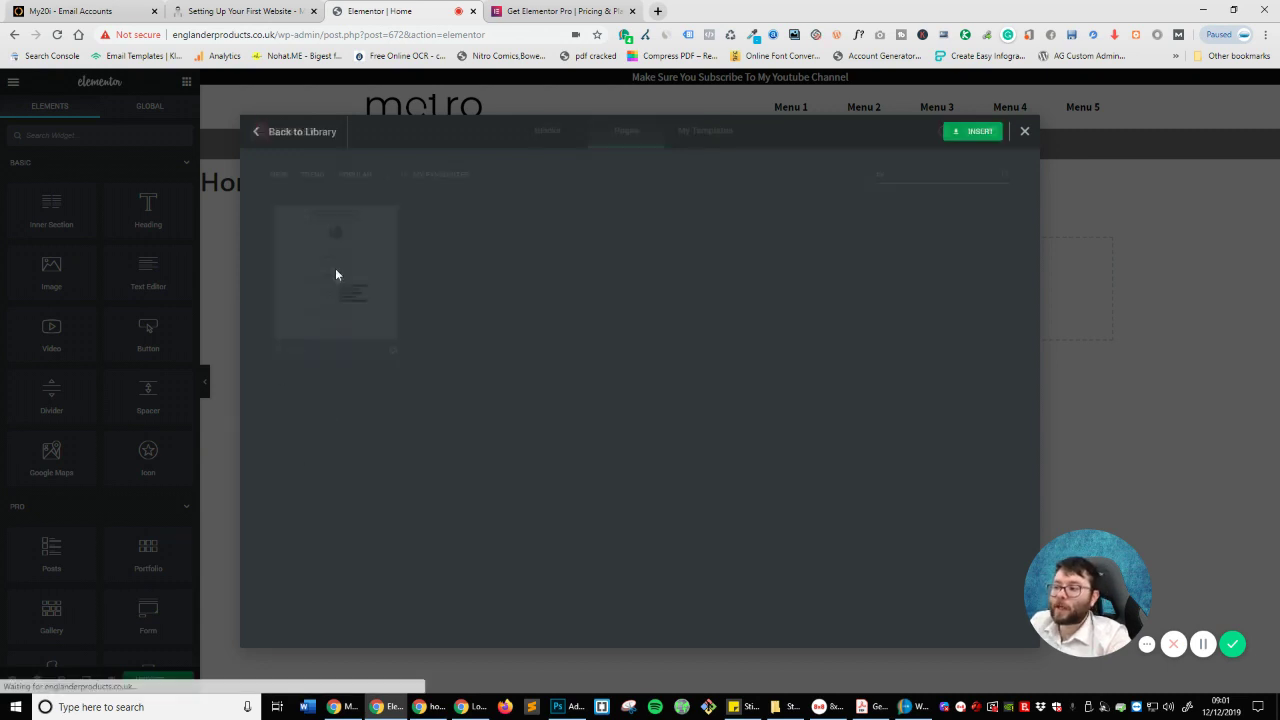
Step: Insert the About – CV template into the Home page
scroll(557, 430, "down", 4)
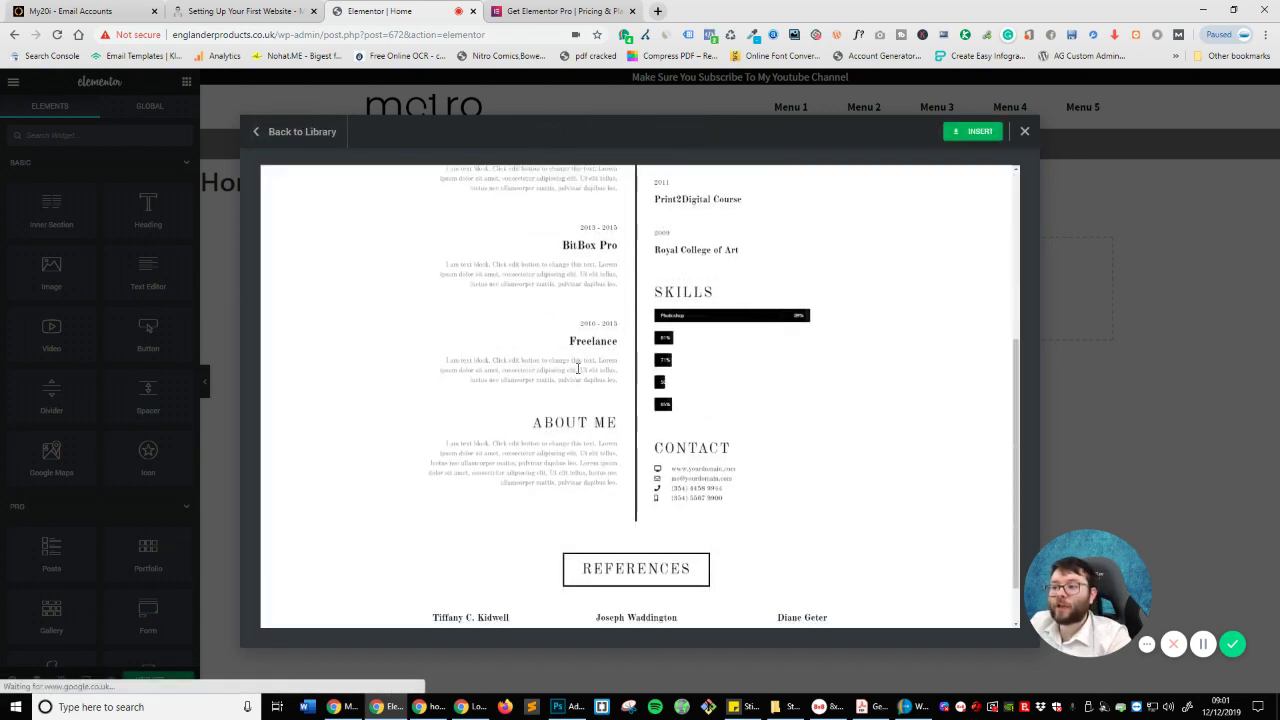
scroll(826, 390, "up", 3)
scroll(826, 396, "up", 2)
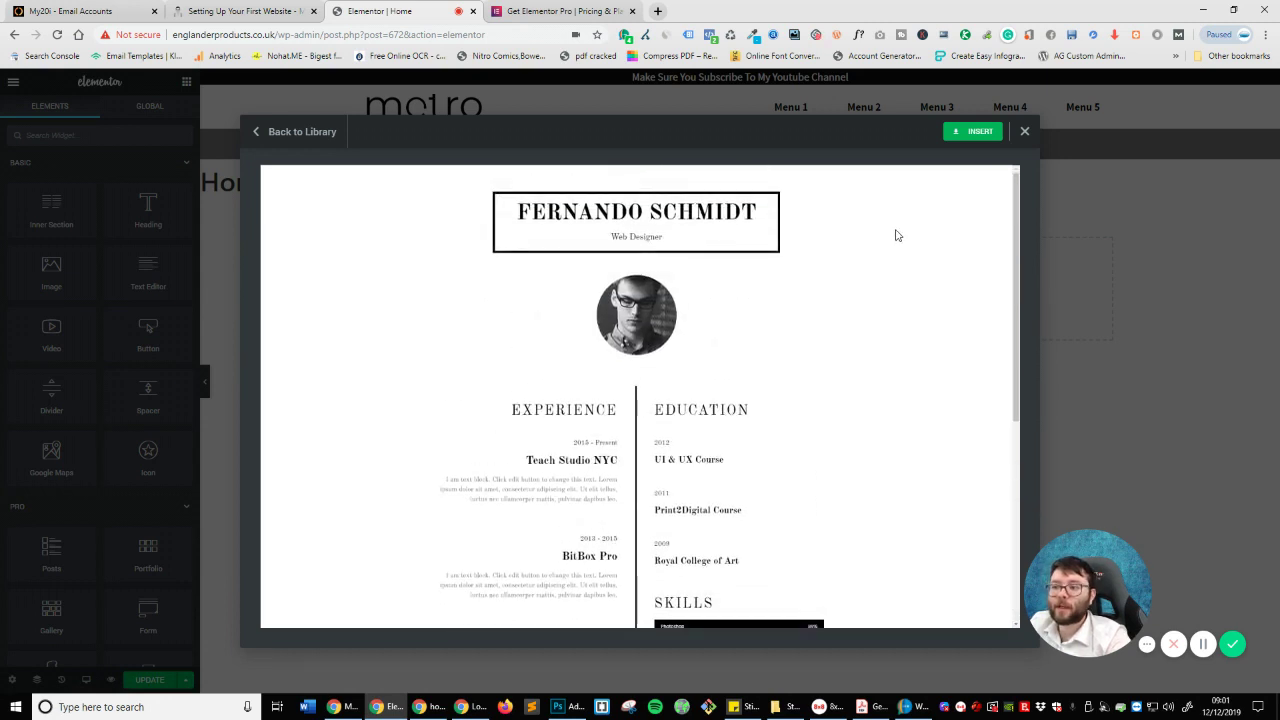
left_click(966, 138)
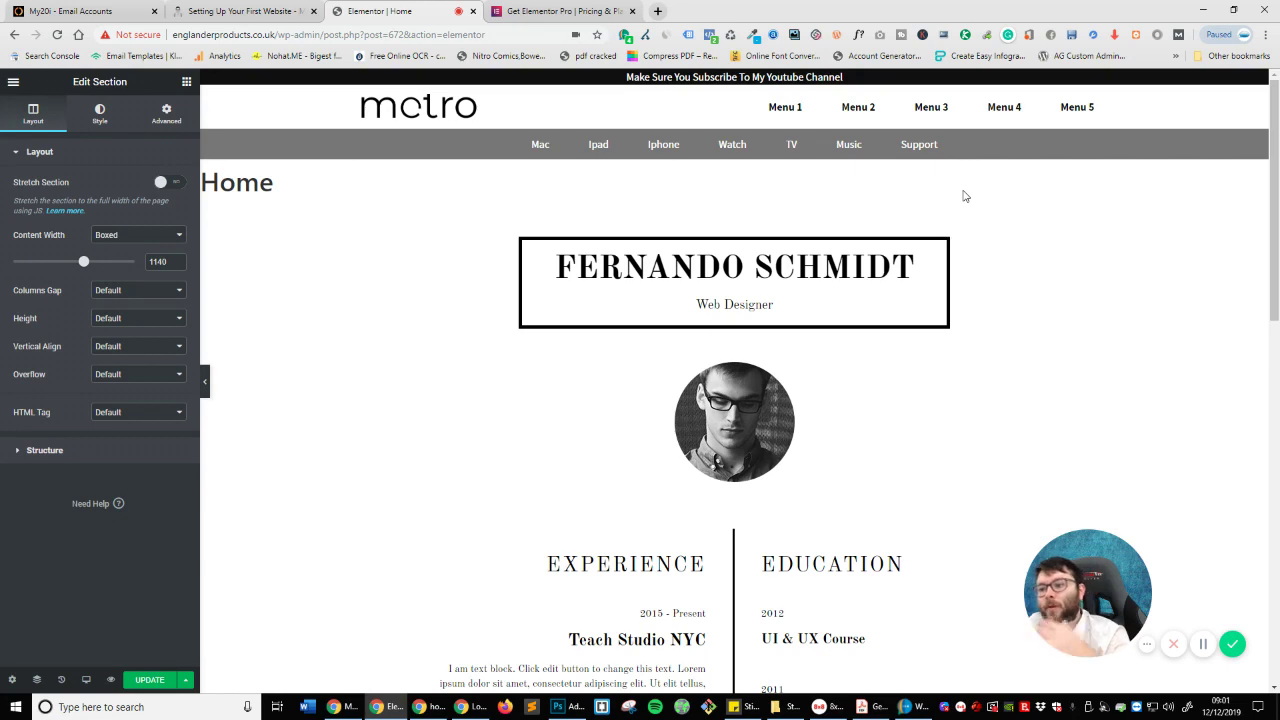
Step: Scroll past the inserted CV content and open the Home page's Page Settings panel
scroll(951, 377, "down", 3)
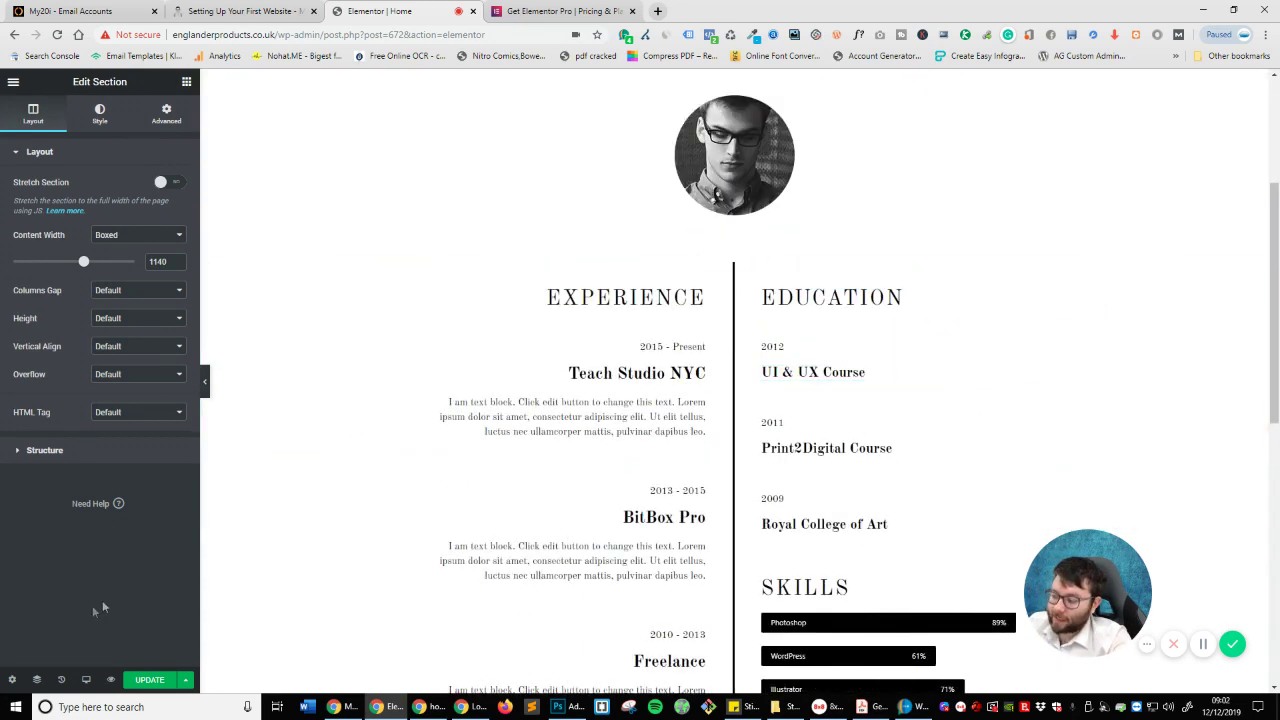
left_click(11, 680)
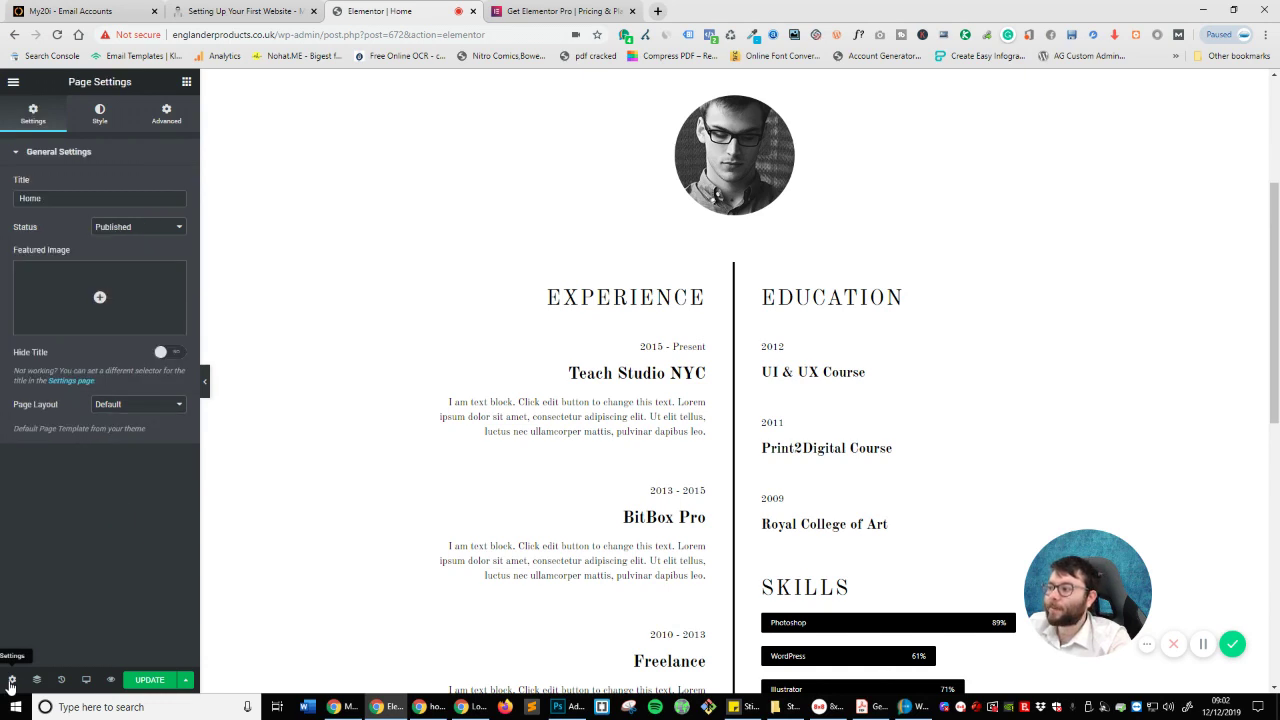
Step: Set the Home page layout to Elementor Canvas and save the page with Update
left_click(102, 403)
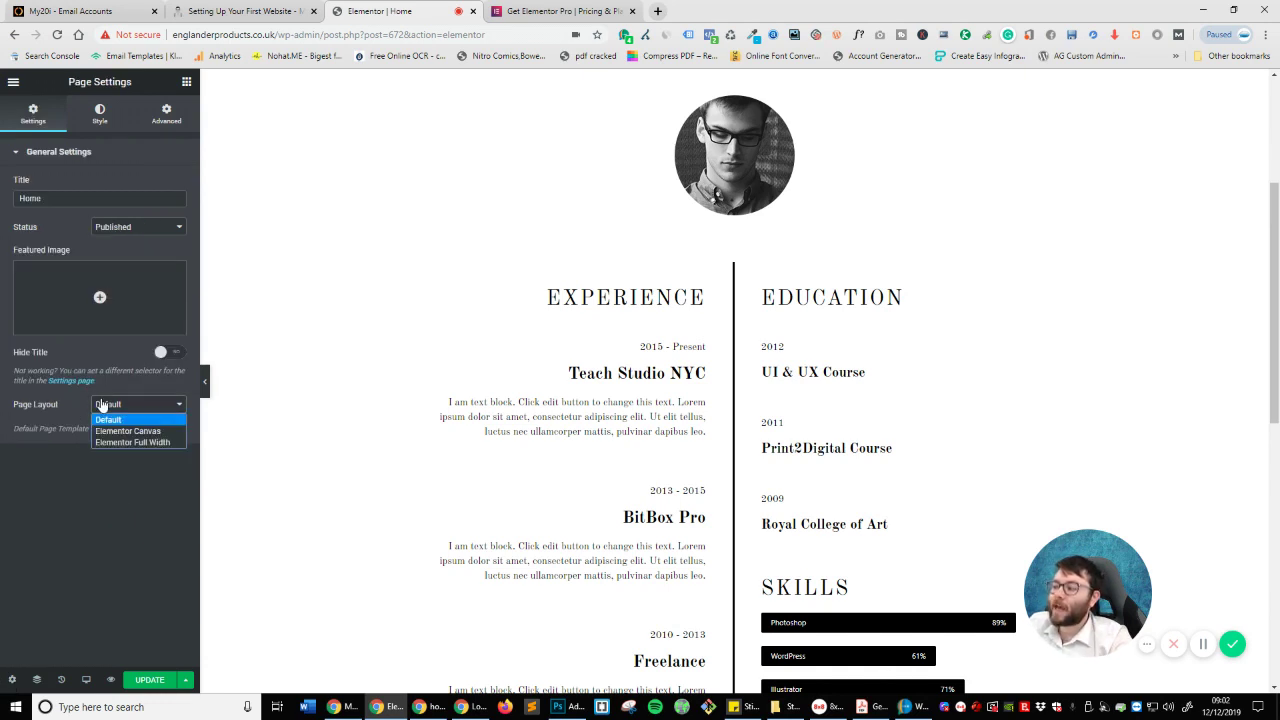
left_click(108, 431)
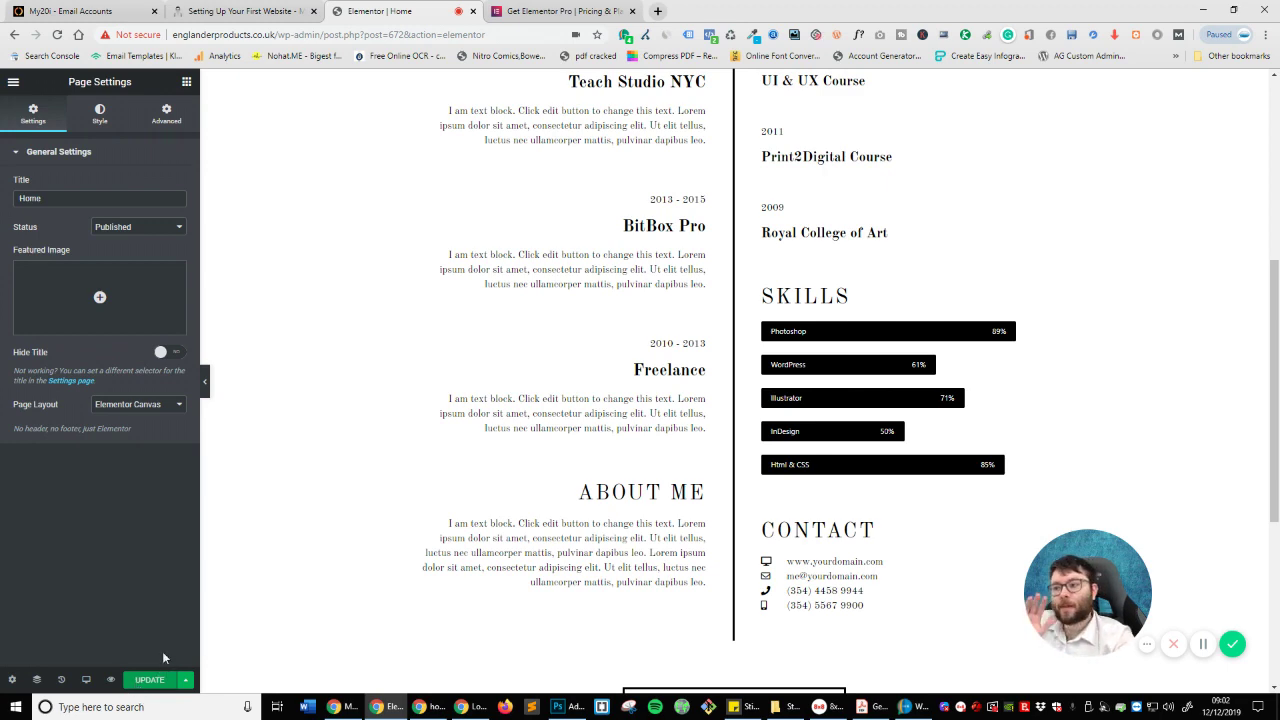
scroll(624, 440, "up", 5)
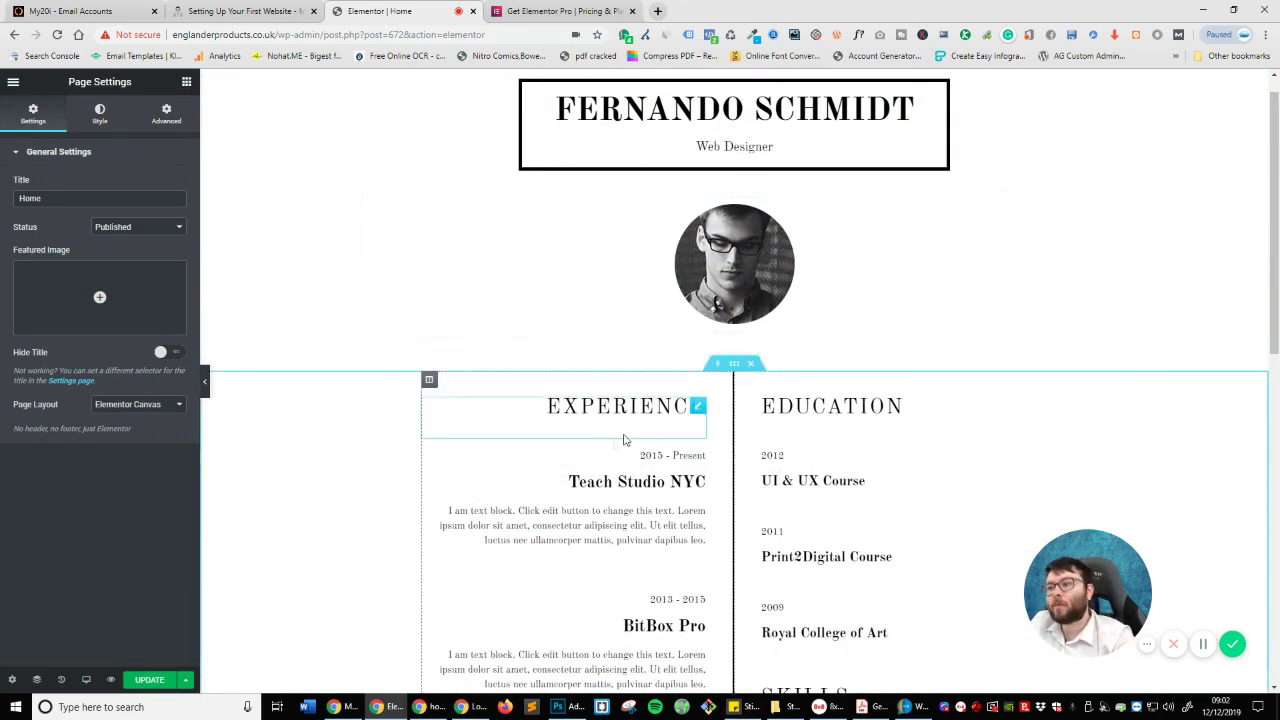
scroll(624, 440, "up", 1)
left_click(150, 680)
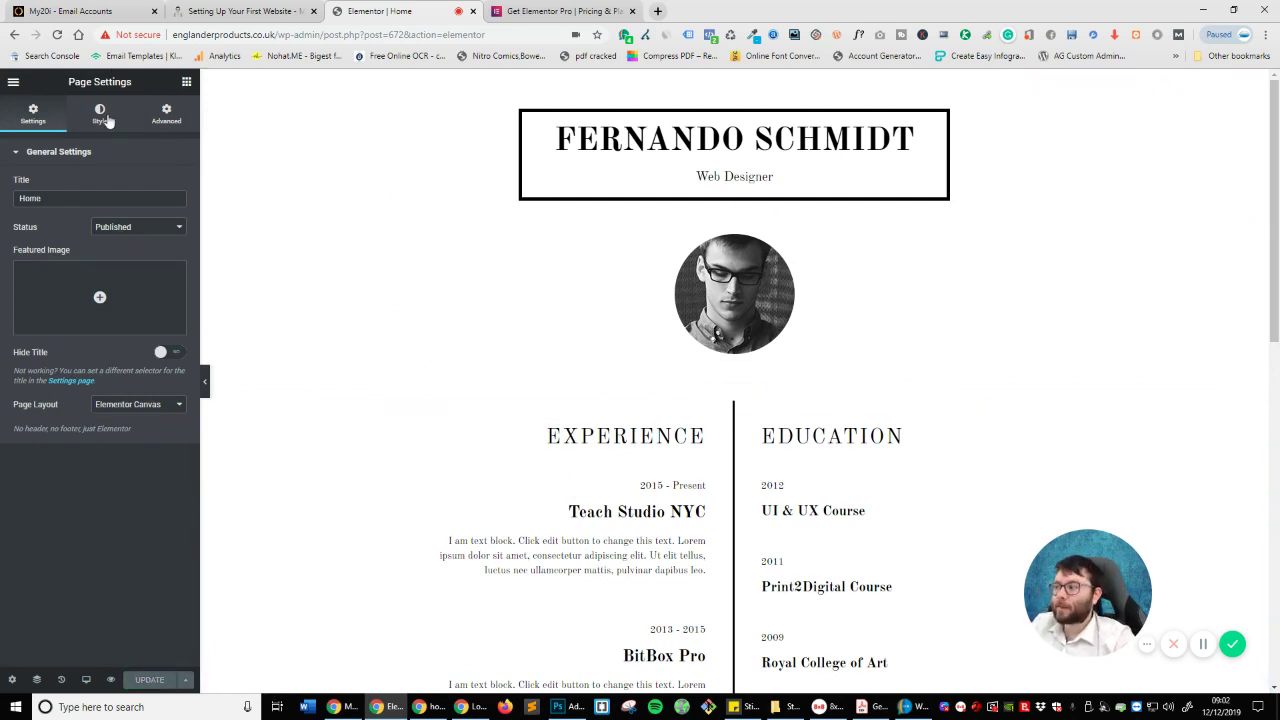
left_click(13, 82)
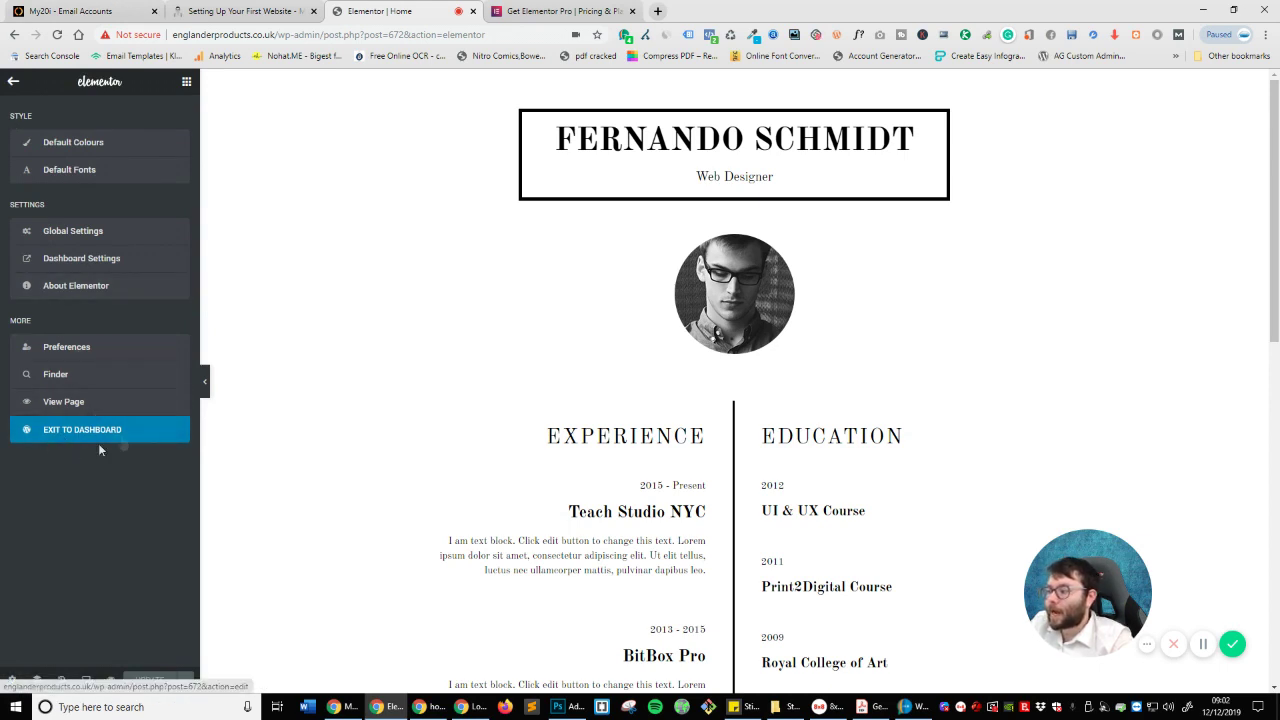
Step: Exit Elementor to the WordPress dashboard and go to Appearance > Themes
left_click(13, 84)
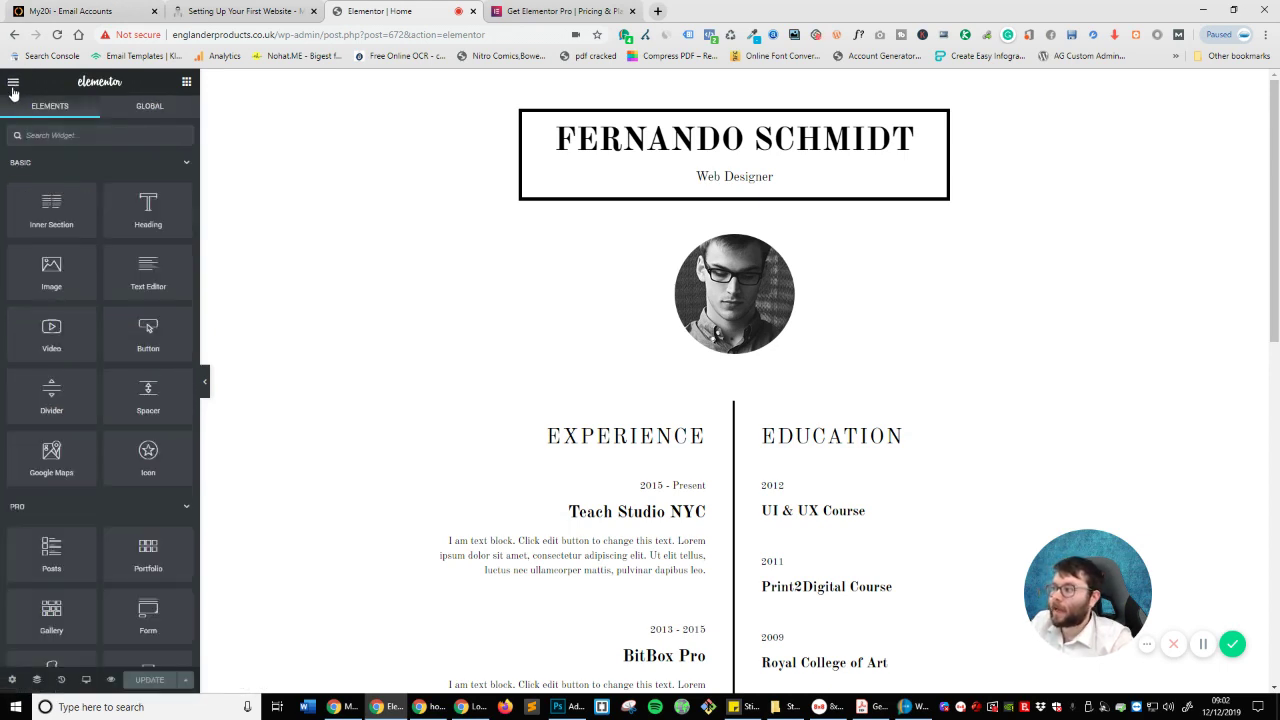
left_click(13, 84)
left_click(72, 430)
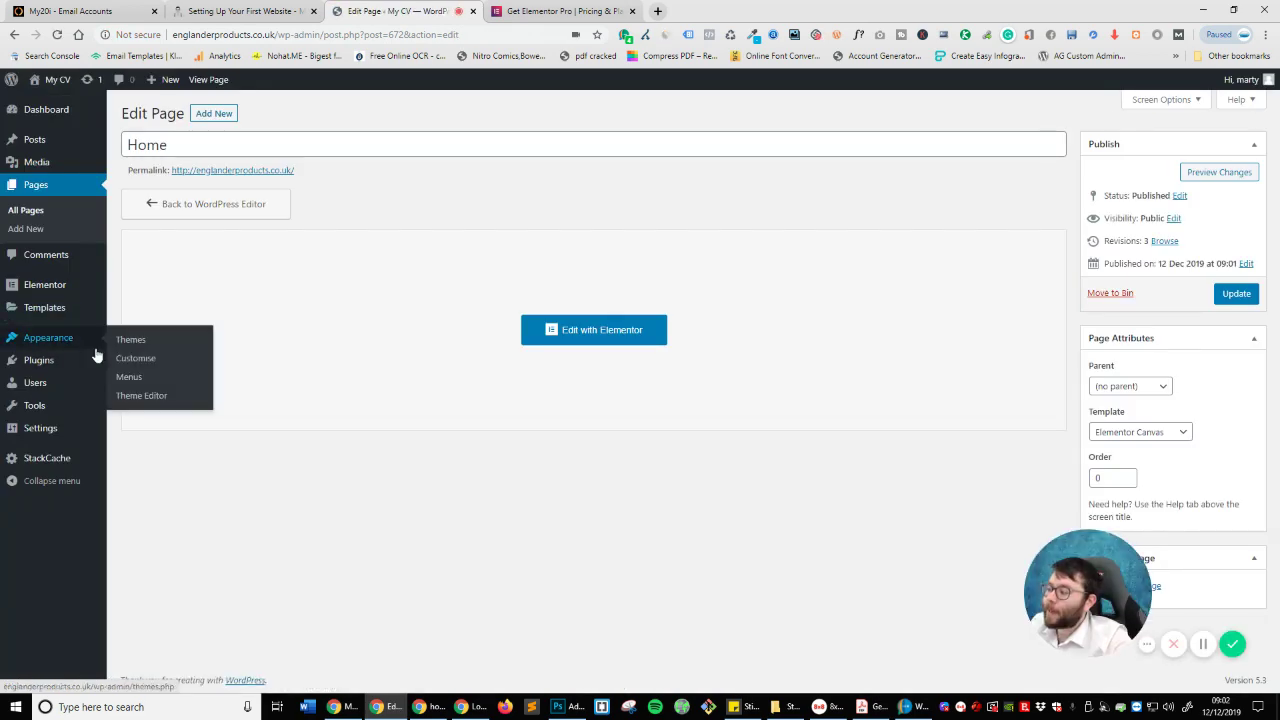
left_click(126, 342)
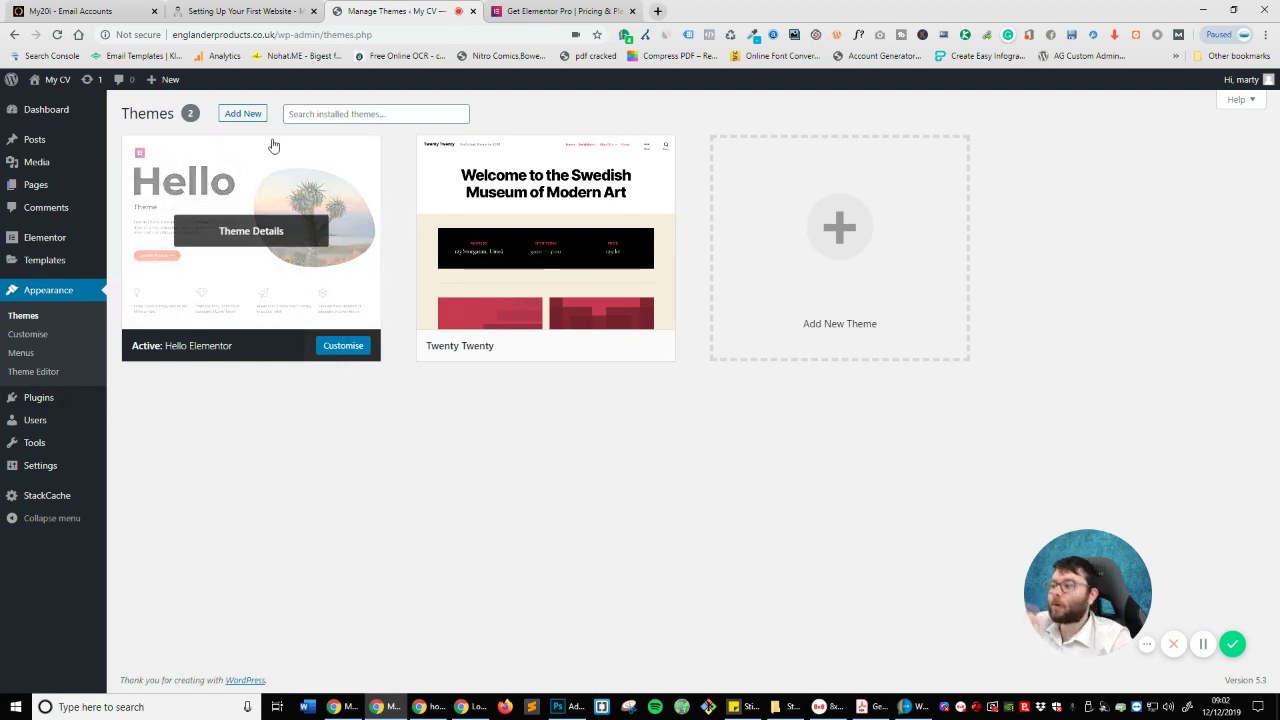
Step: Search the theme directory for 'hello', activate Hello Elementor, then go to the Pages list
left_click(247, 115)
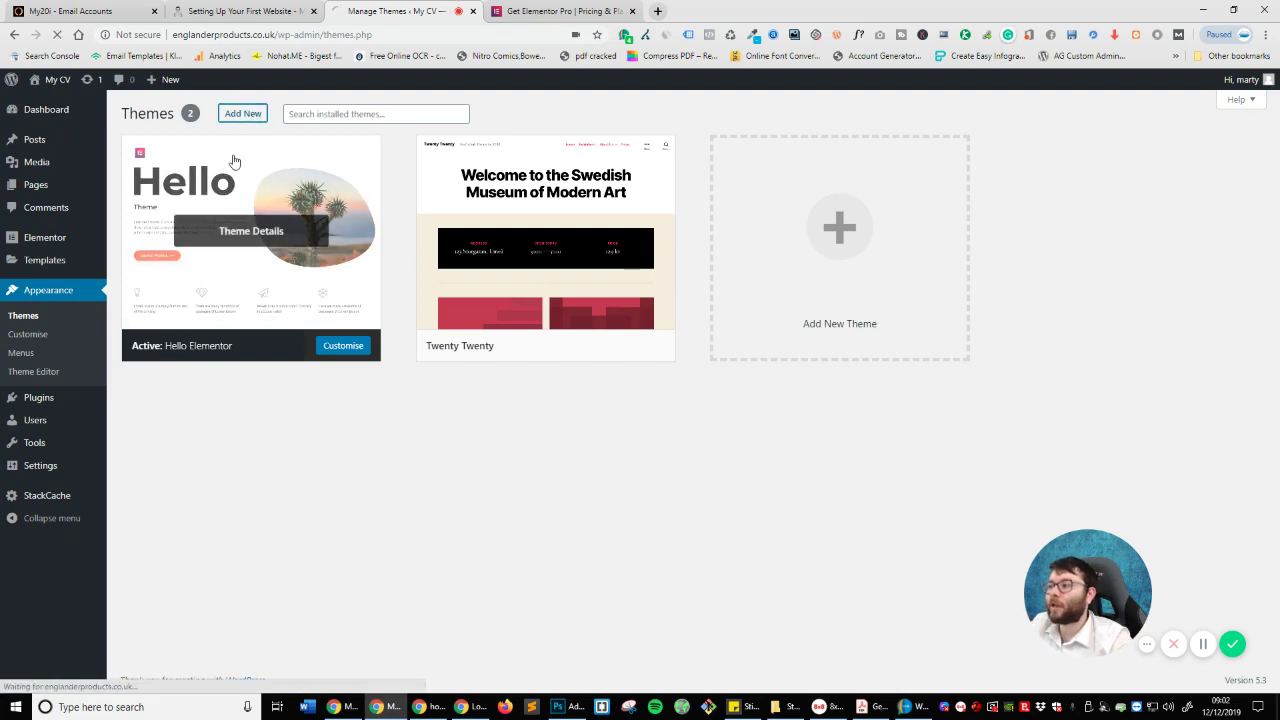
left_click(1098, 150)
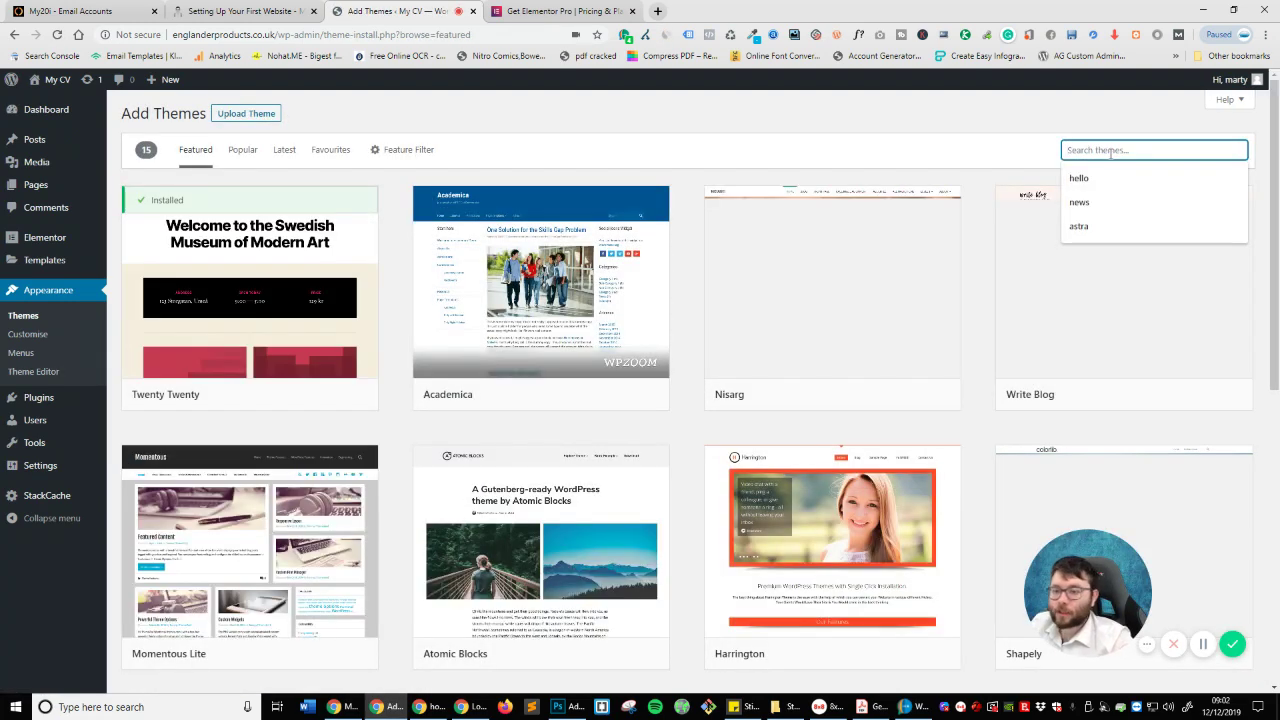
left_click(1101, 178)
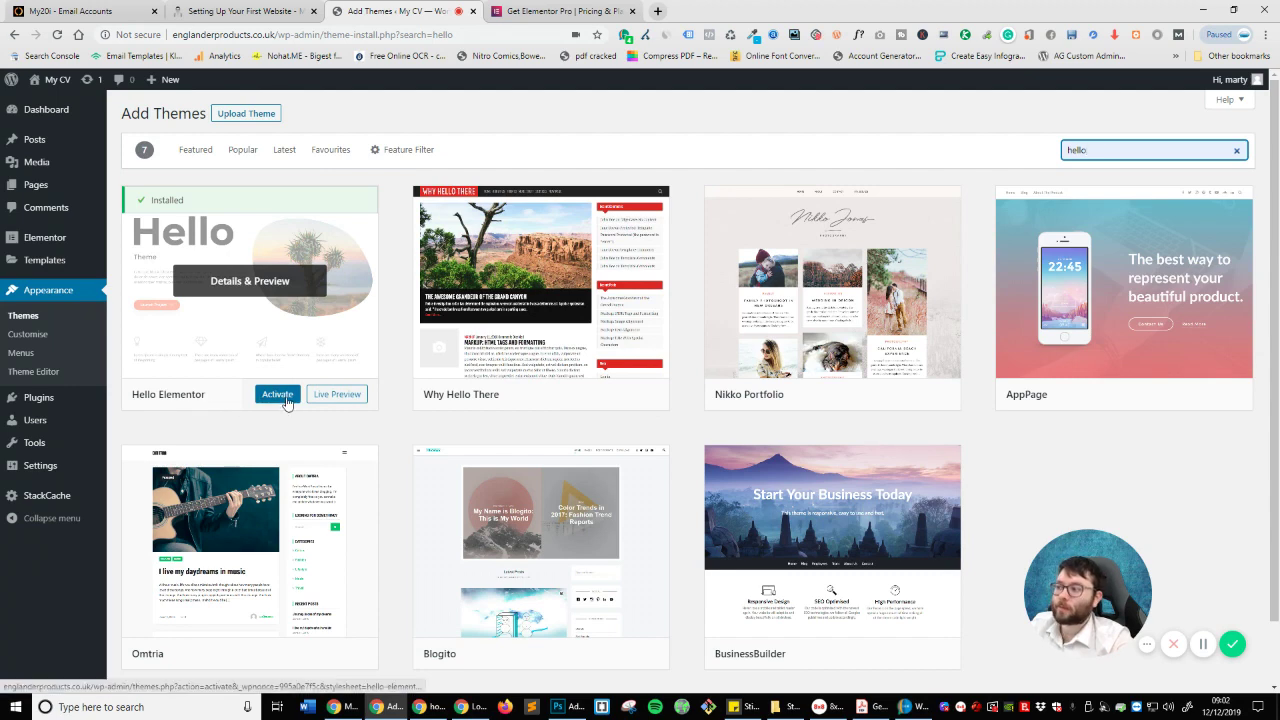
left_click(284, 398)
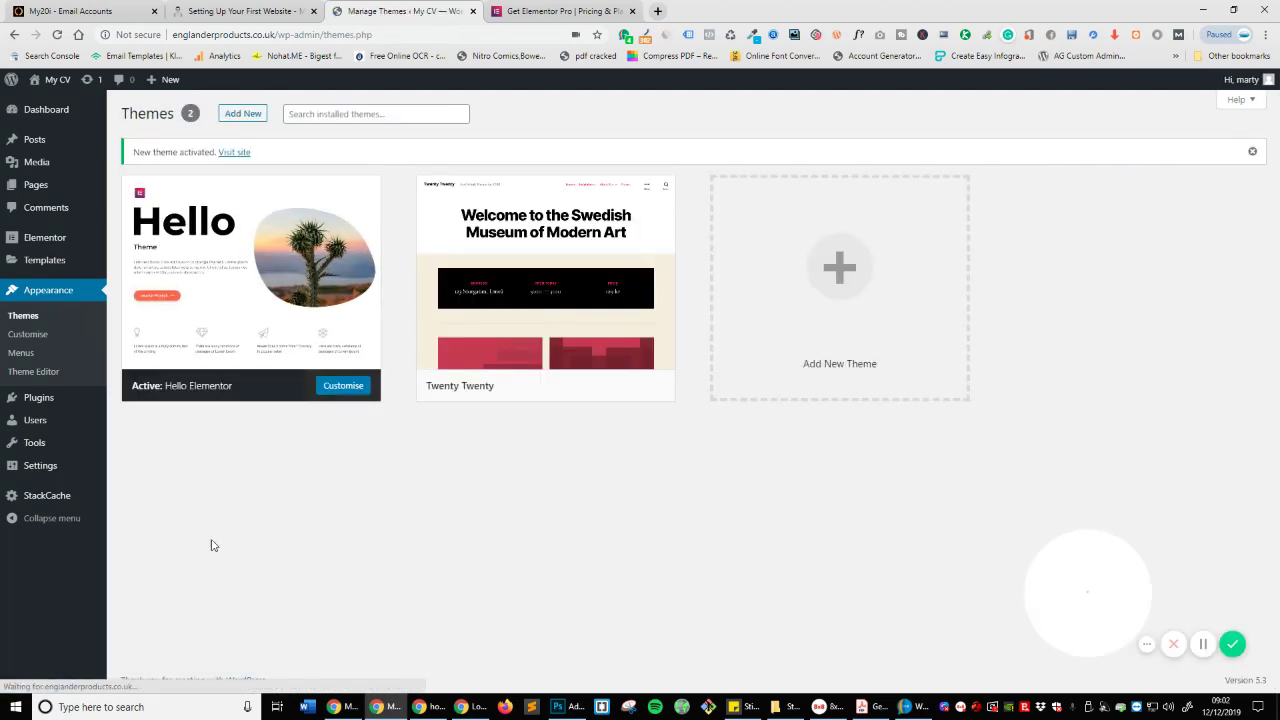
left_click(50, 189)
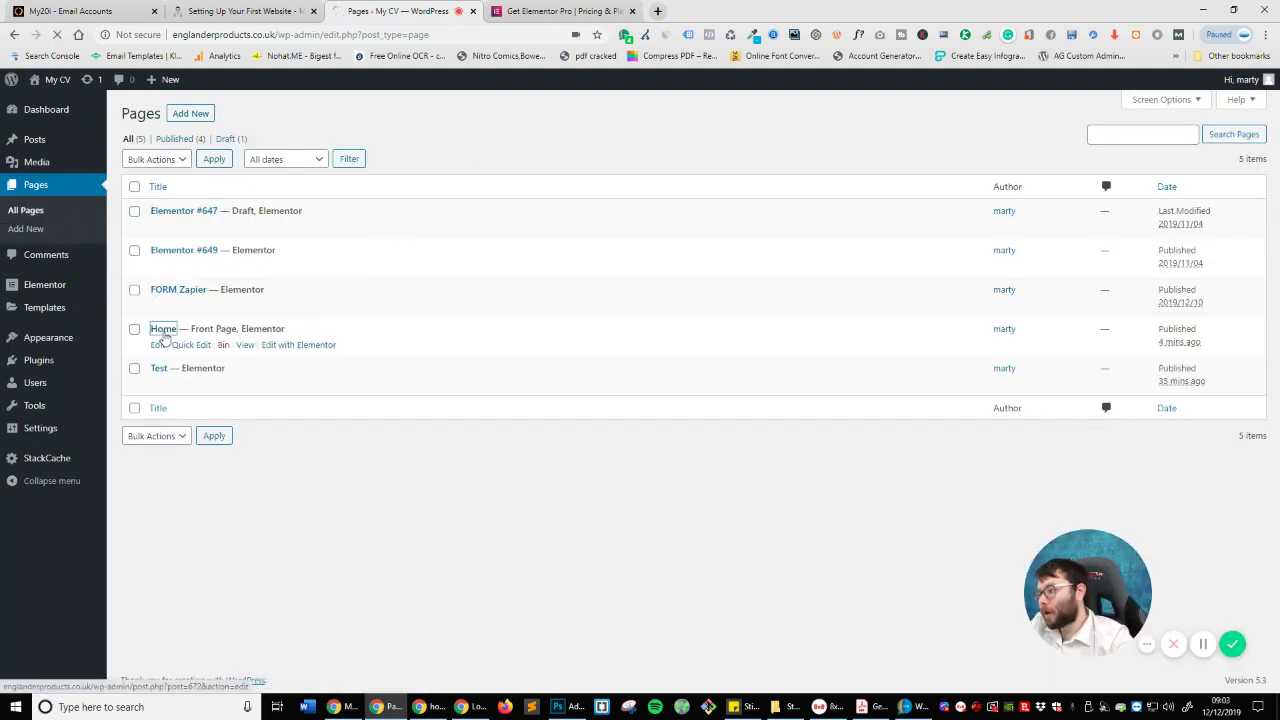